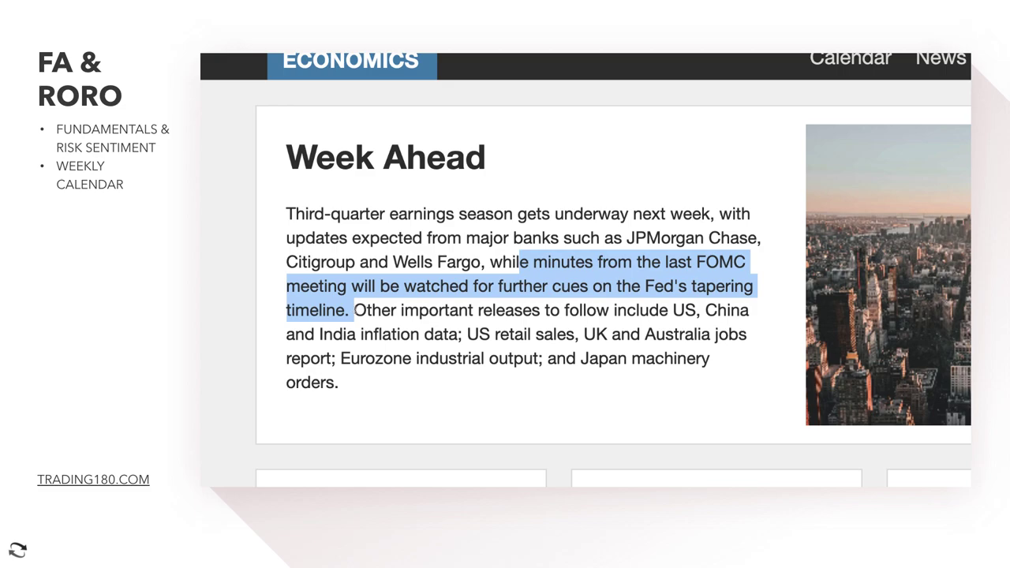
Step: Advance to the Forex Pairs slide and circle the early-October 2021 candles under the red zone on the DXY daily chart with the Brush
key(Right)
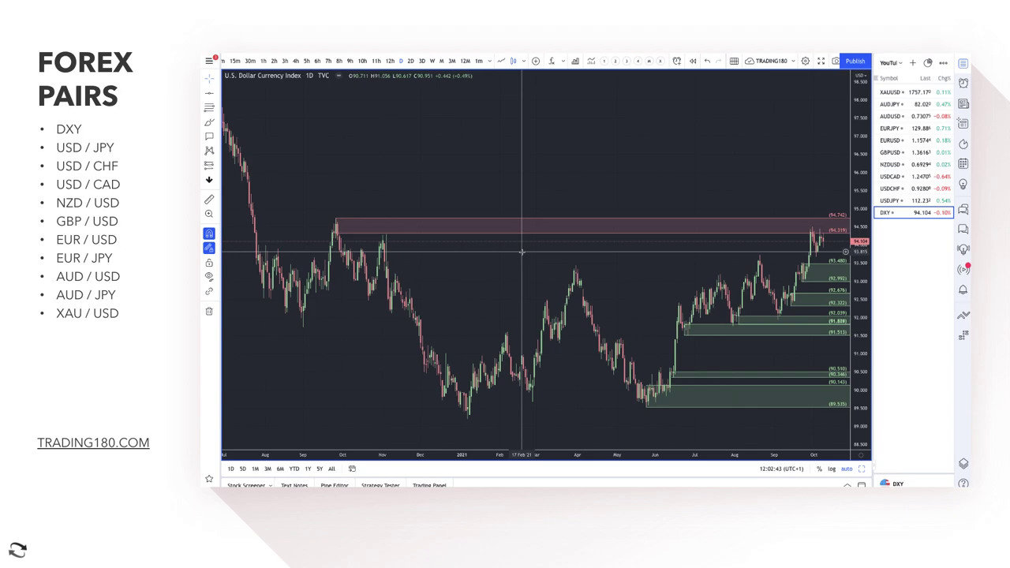
scroll(656, 248, up, 2)
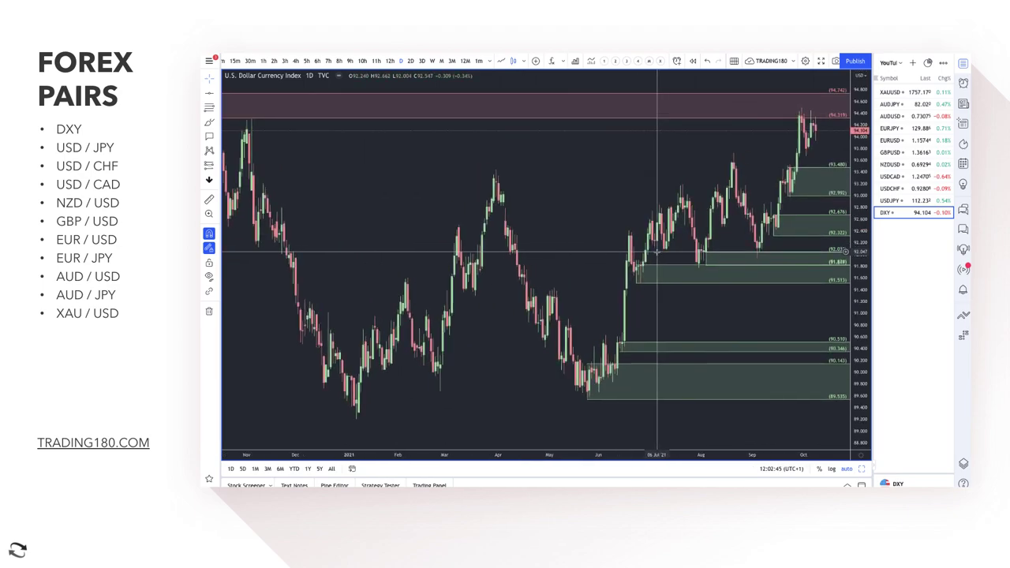
scroll(726, 234, down, 2)
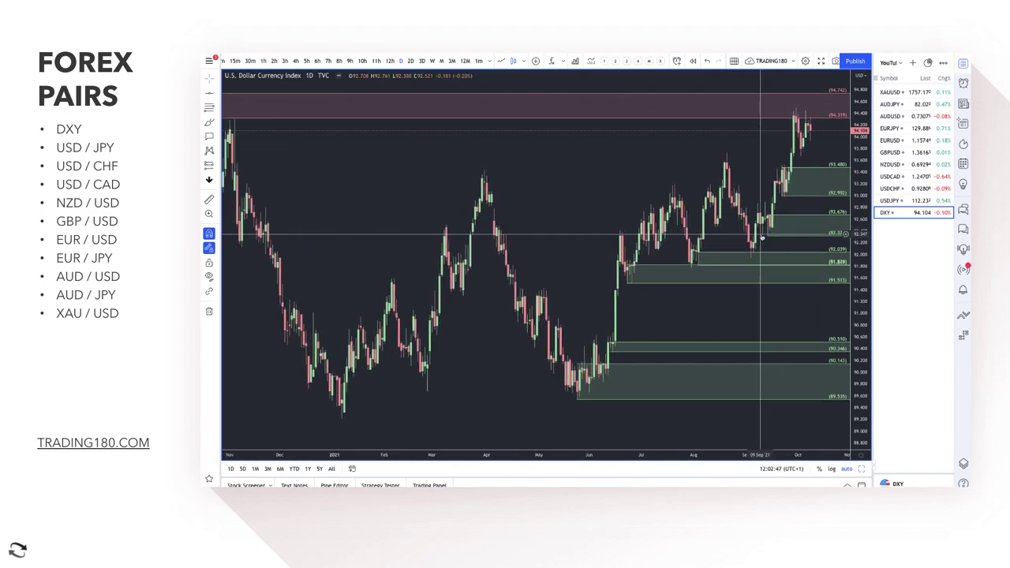
scroll(762, 234, down, 1)
click(209, 123)
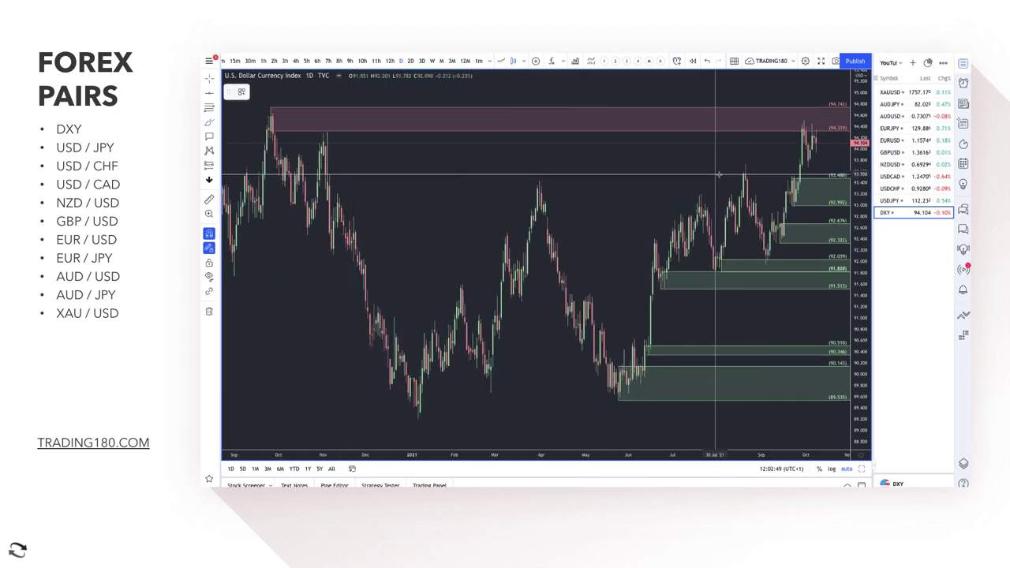
mouse_move(820, 120)
mouse_down()
mouse_move(786, 142)
mouse_move(806, 160)
mouse_move(820, 140)
mouse_up()
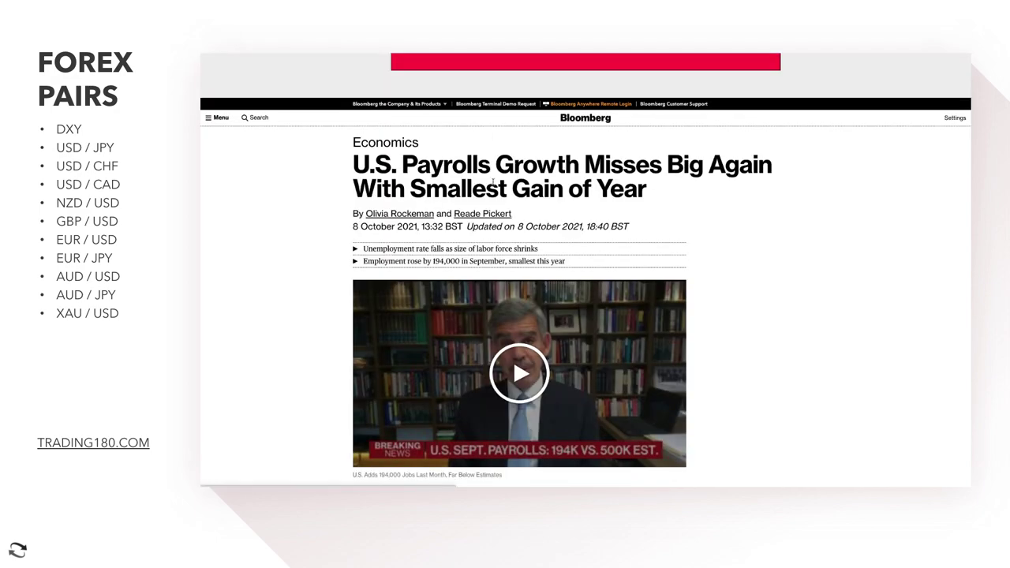
Step: Highlight the Bloomberg payrolls headline and its two summary bullets on the unemployment rate and September employment while reading them
drag(496, 165, 647, 190)
scroll(436, 237, down, 1)
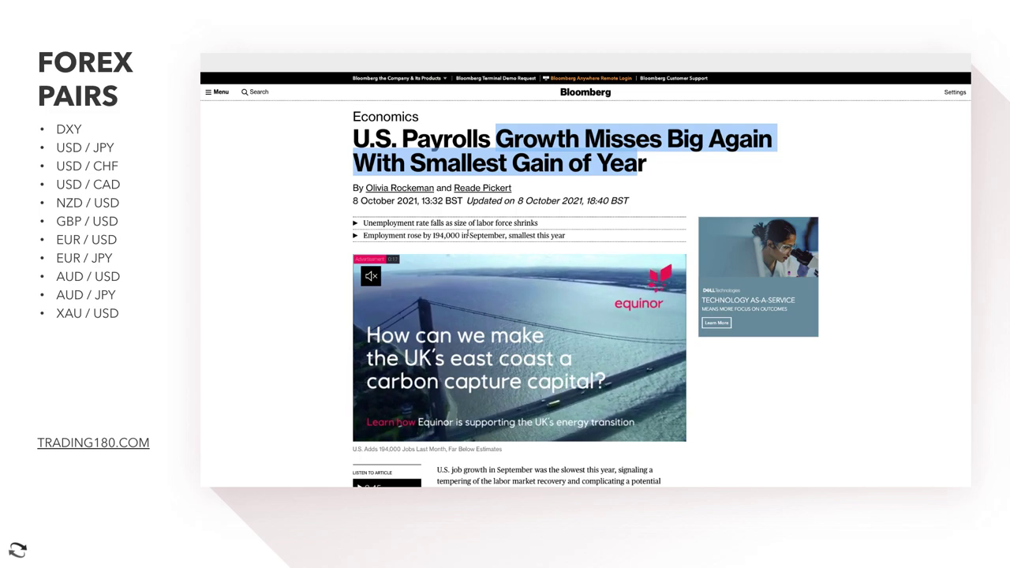
drag(416, 223, 538, 223)
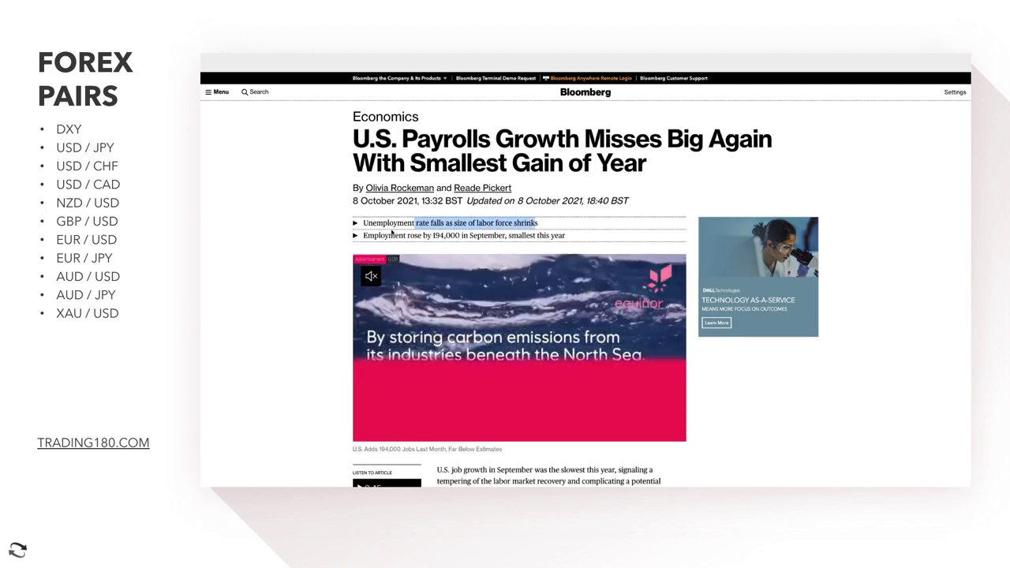
drag(365, 235, 449, 235)
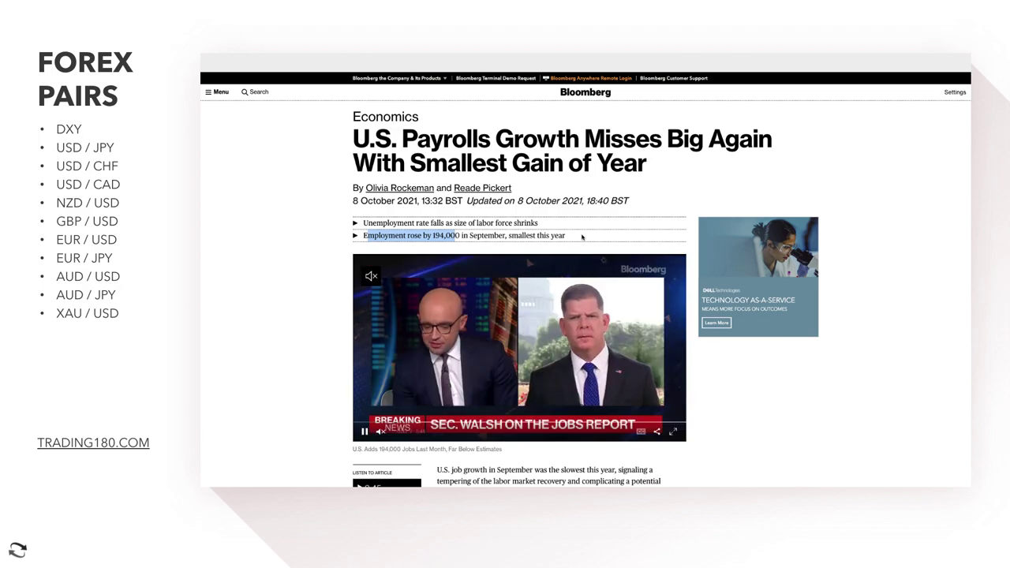
Step: Read the payrolls article's first two paragraphs, highlighting the slow September job growth, the nonfarm payrolls figures and the hourly earnings phrase
scroll(705, 209, down, 1)
scroll(705, 209, down, 4)
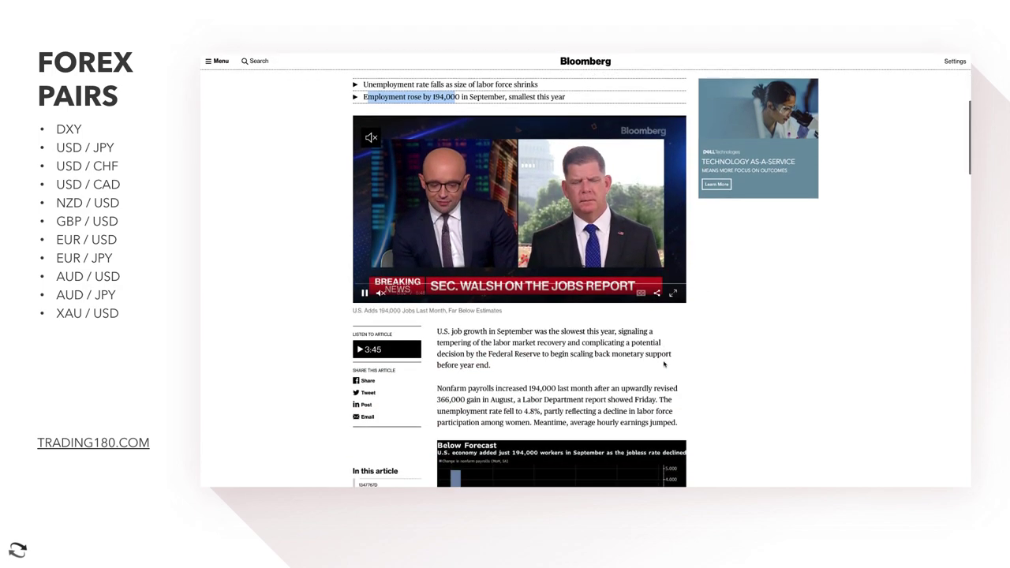
scroll(472, 315, down, 1)
drag(497, 266, 493, 309)
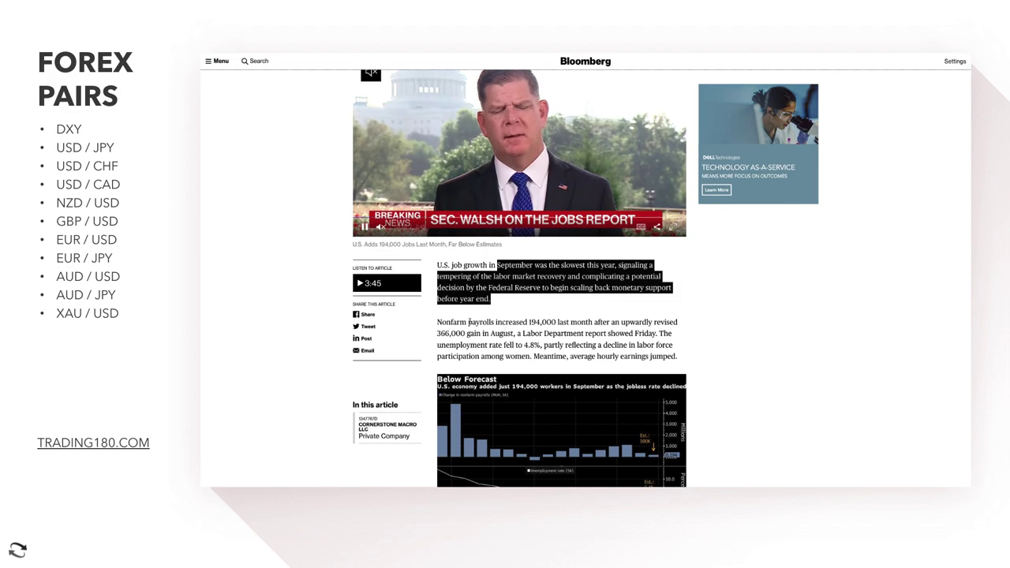
drag(438, 323, 664, 356)
click(567, 357)
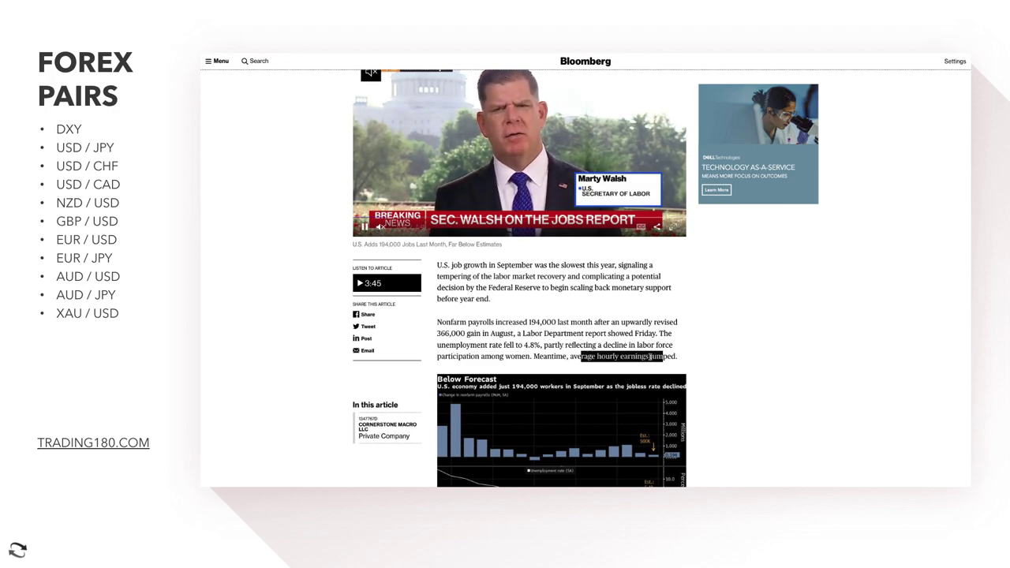
Step: Highlight the paragraph below the payrolls chart on economists' estimates and the market reaction, and return to the article's upper part
scroll(687, 359, down, 3)
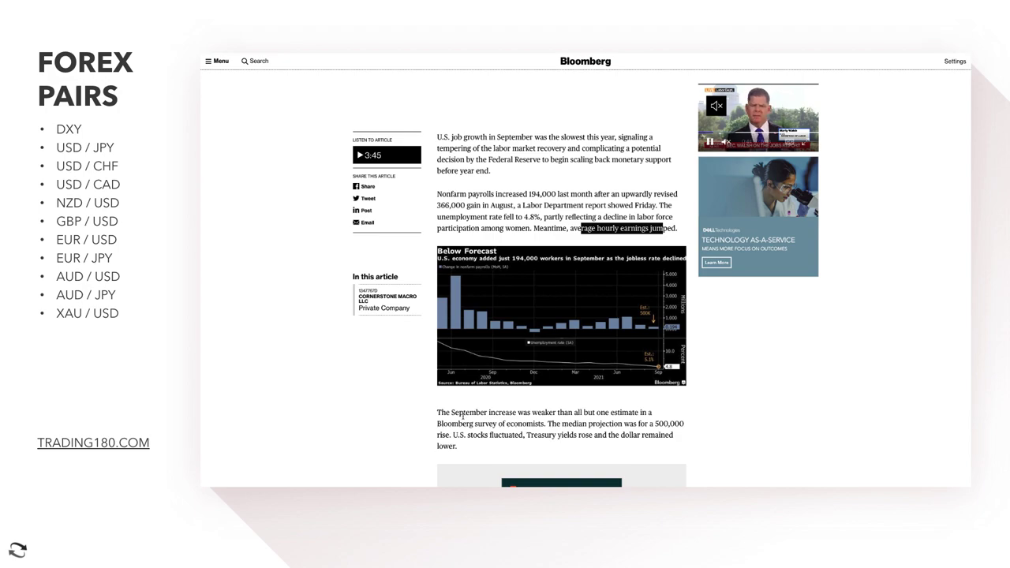
drag(440, 411, 462, 423)
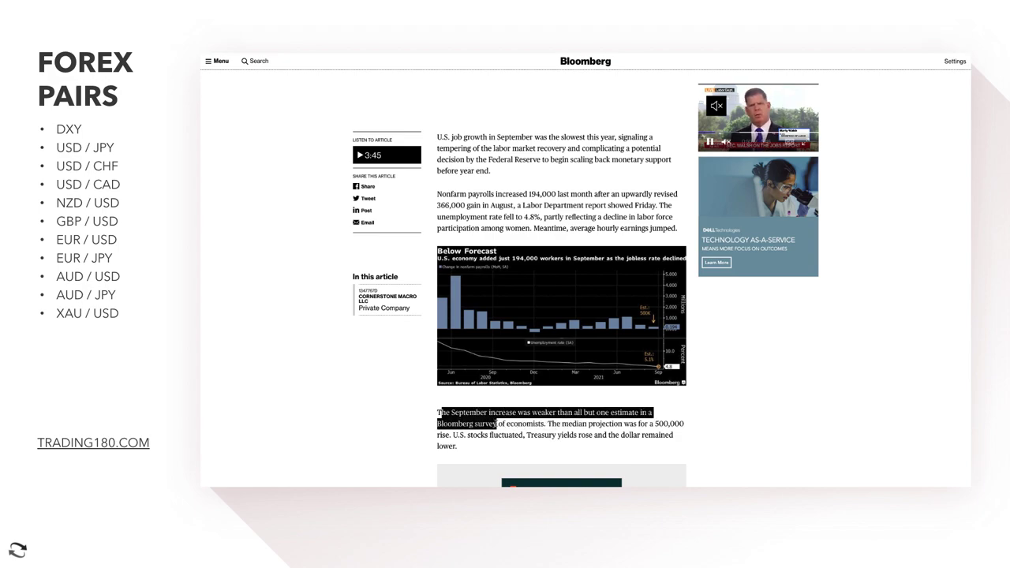
drag(549, 424, 526, 449)
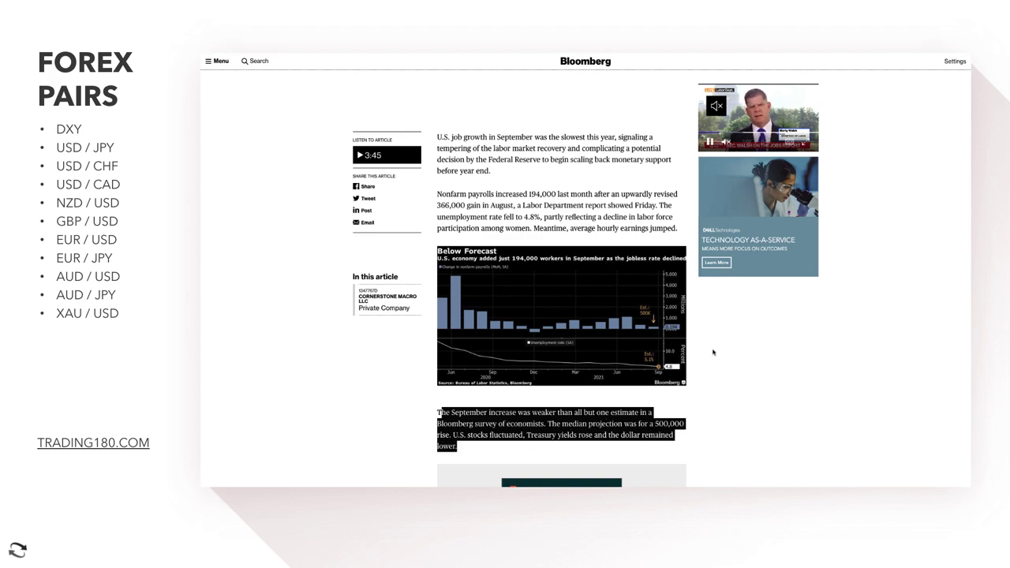
scroll(712, 352, up, 1)
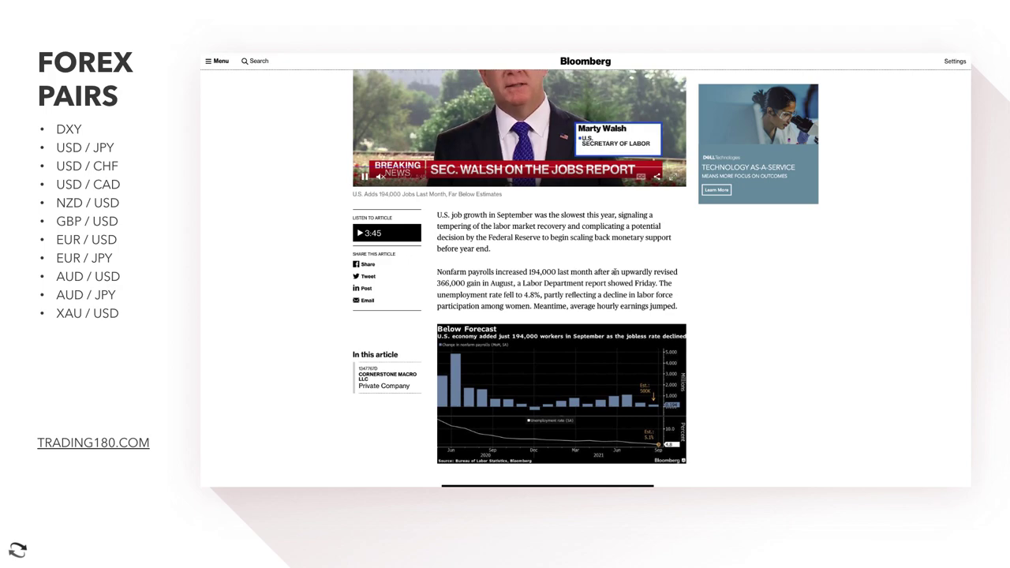
scroll(612, 271, up, 3)
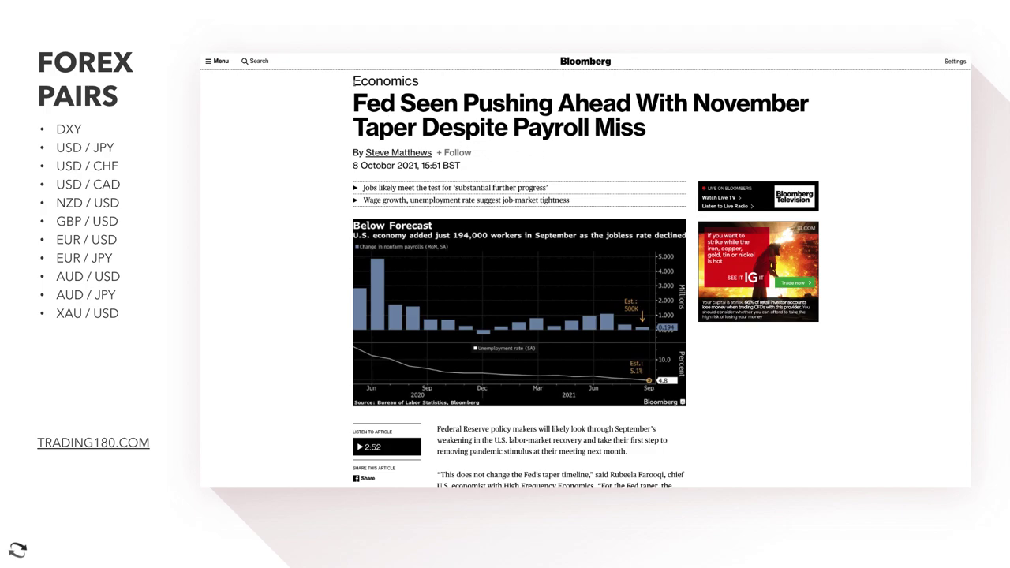
Step: Highlight the headline "Fed Seen Pushing Ahead With November Taper Despite Payroll Miss" and its two summary bullets while reading
drag(354, 102, 653, 133)
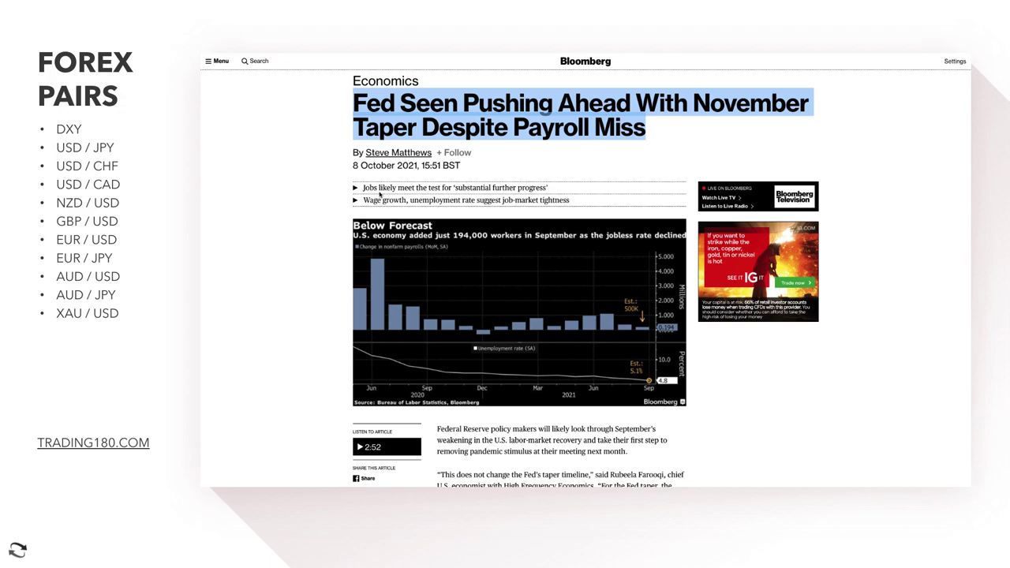
drag(373, 189, 544, 190)
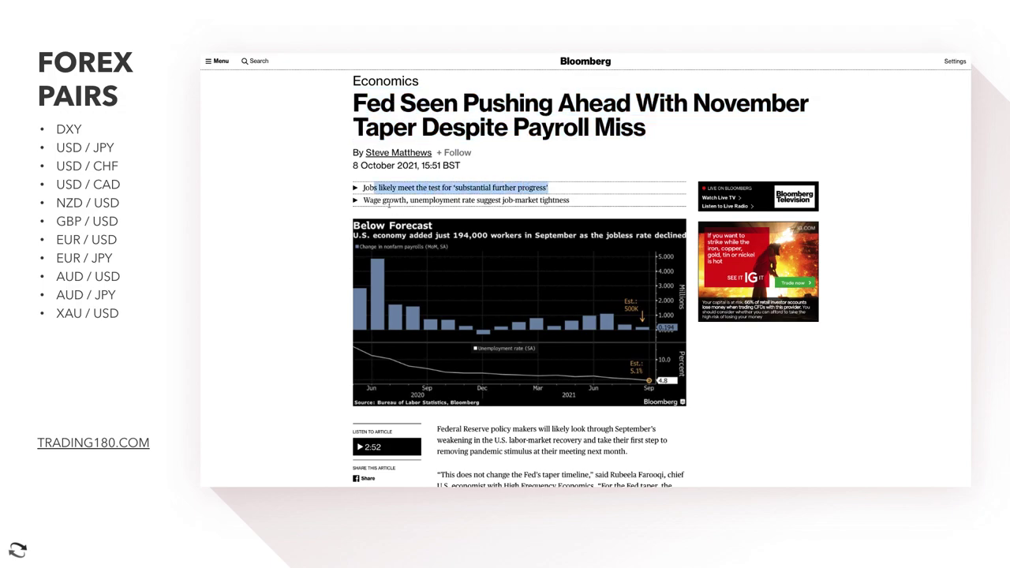
drag(364, 201, 574, 204)
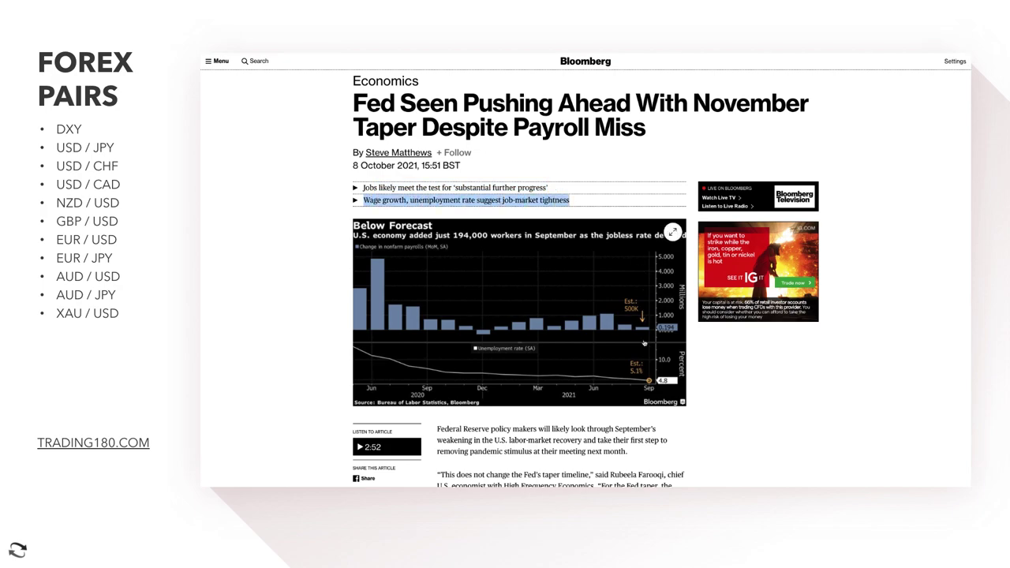
Step: Highlight the article's opening paragraph on Federal Reserve policy makers removing pandemic stimulus, and clear the highlight after reading
scroll(634, 416, down, 1)
scroll(599, 391, down, 1)
drag(438, 326, 632, 354)
click(471, 370)
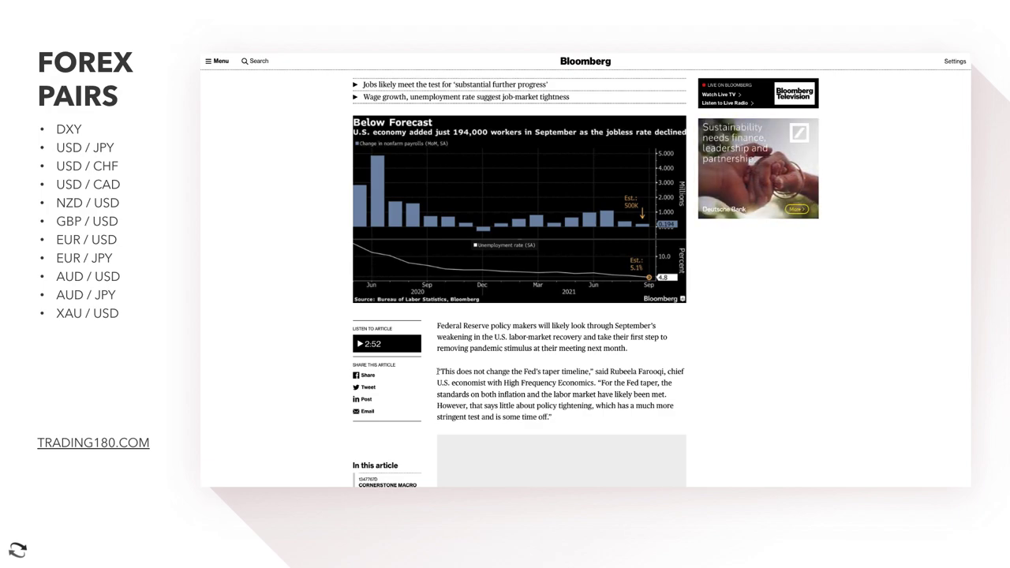
Step: Highlight the economist's quotes on the Fed's taper timeline, the inflation and labor market standards, and policy tightening
drag(437, 371, 561, 371)
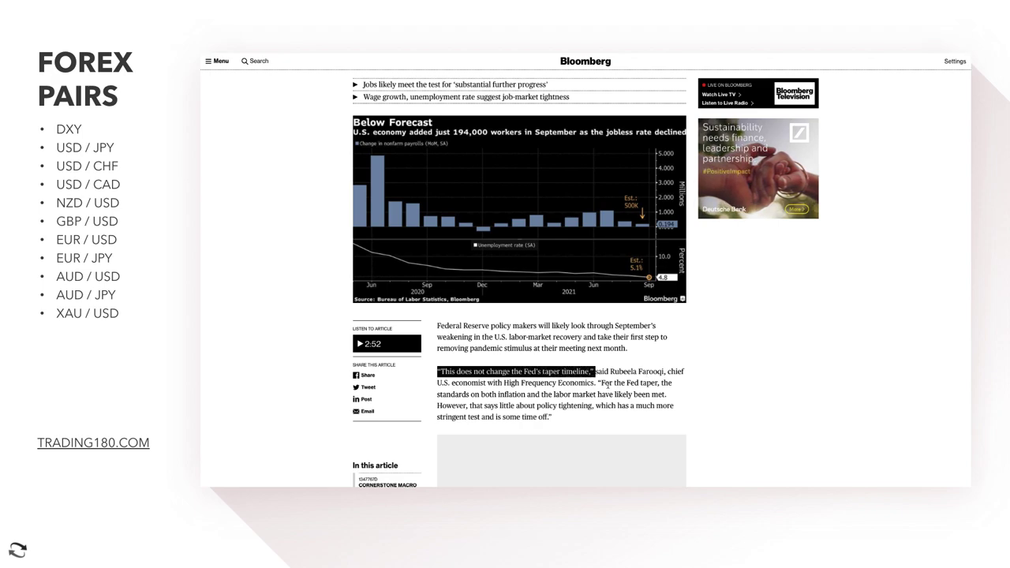
drag(598, 382, 572, 395)
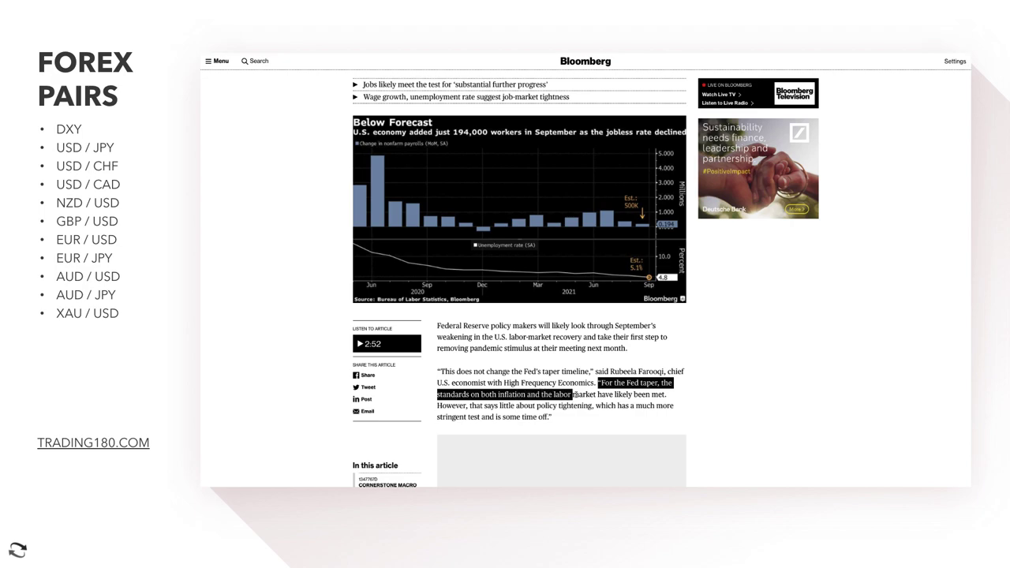
drag(658, 395, 594, 405)
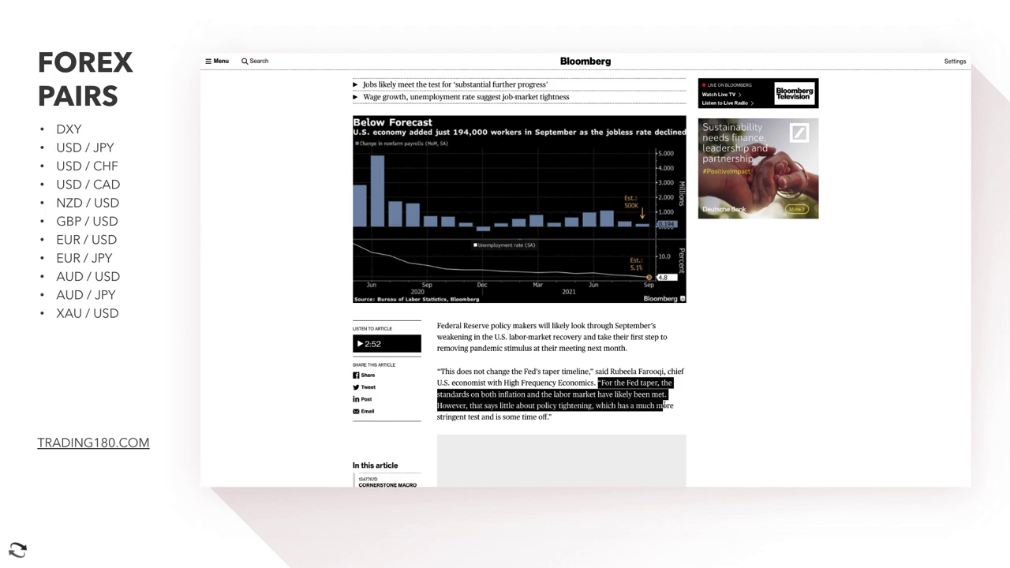
drag(661, 406, 533, 415)
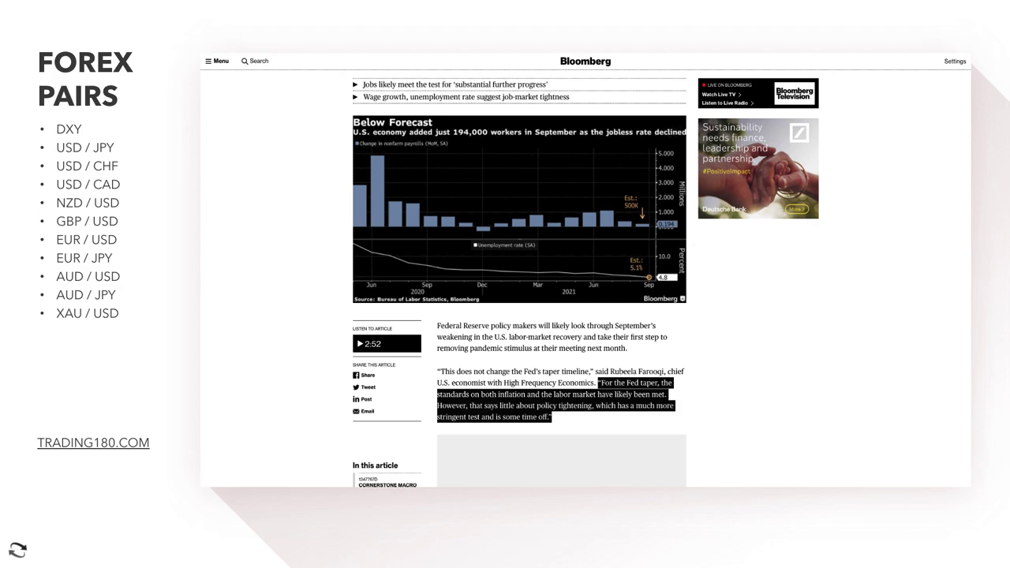
Step: Switch to the TradingView DXY chart and brush two projected paths: one rising through the red zone, one dipping toward 93.480 and rebounding
click(347, 52)
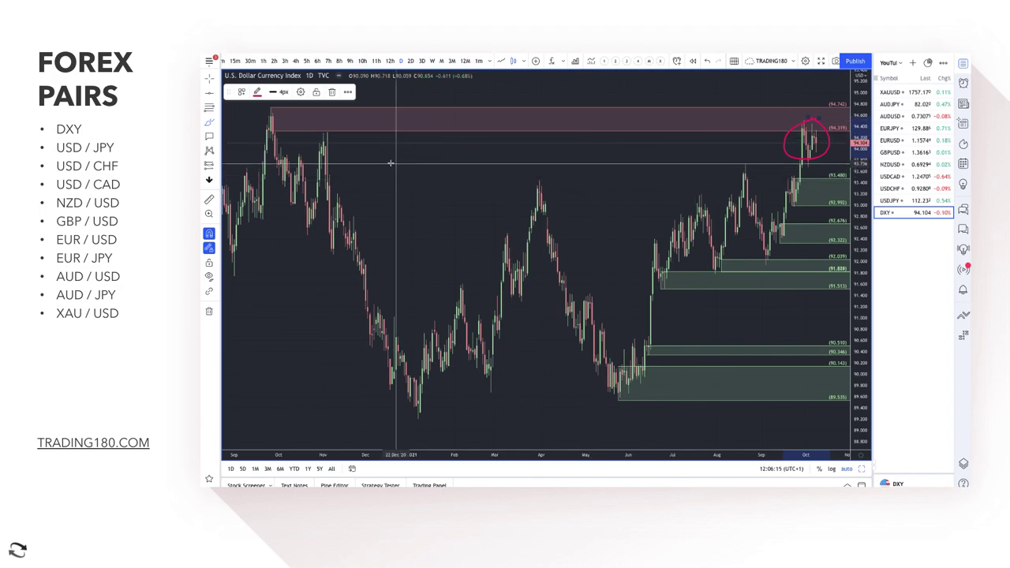
click(214, 122)
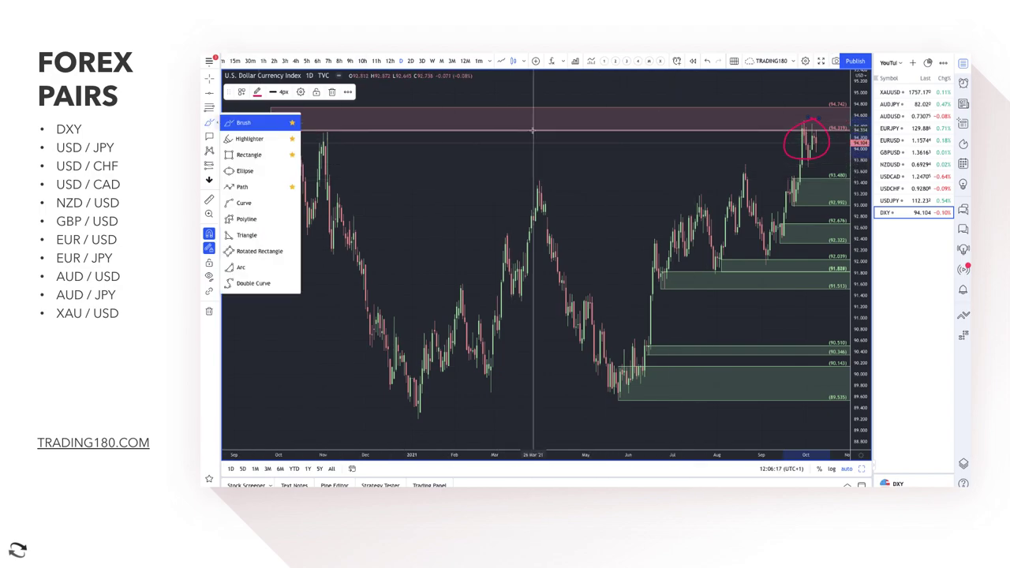
scroll(532, 130, right, 2)
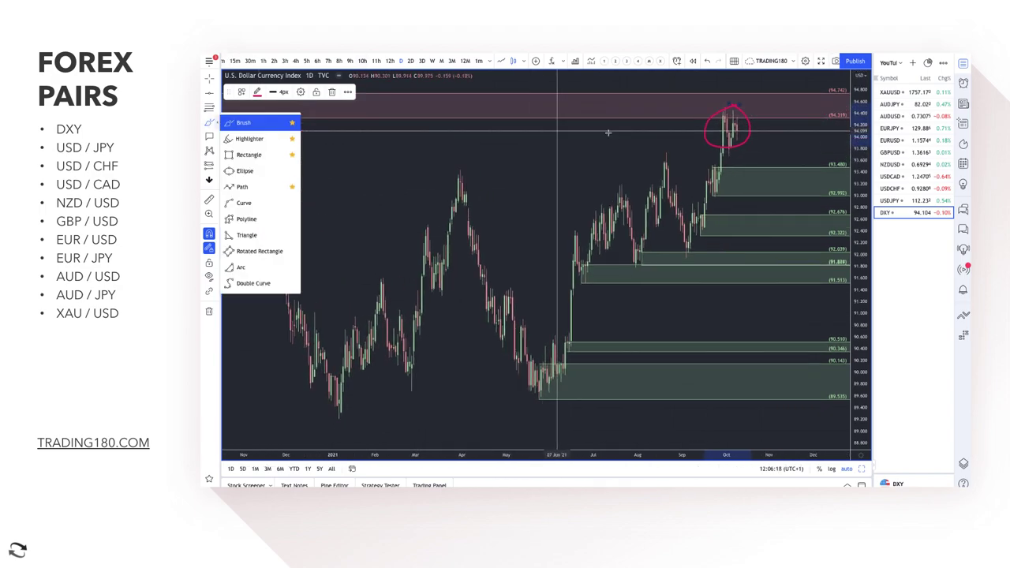
click(735, 126)
mouse_move(743, 122)
mouse_down()
mouse_move(791, 85)
mouse_move(798, 95)
mouse_up()
mouse_move(741, 140)
mouse_down()
mouse_move(762, 178)
mouse_move(773, 138)
mouse_move(792, 119)
mouse_move(782, 130)
mouse_up()
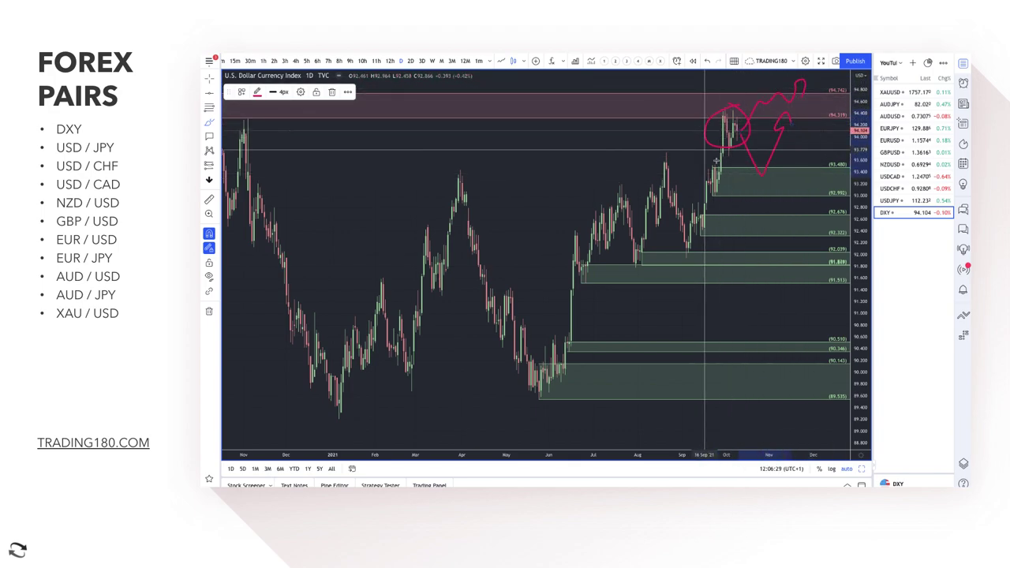
Step: With the Brush, circle the late-September 2020 high at the red zone's start and the late-July 2020 decline near 96 on the DXY chart
scroll(708, 172, up, 1)
scroll(708, 172, down, 5)
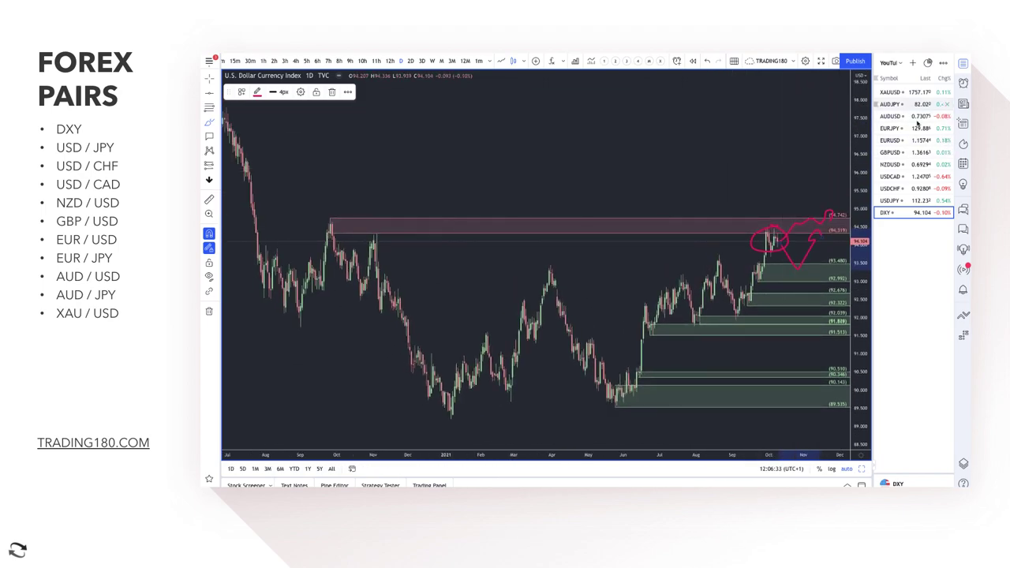
scroll(778, 246, right, 2)
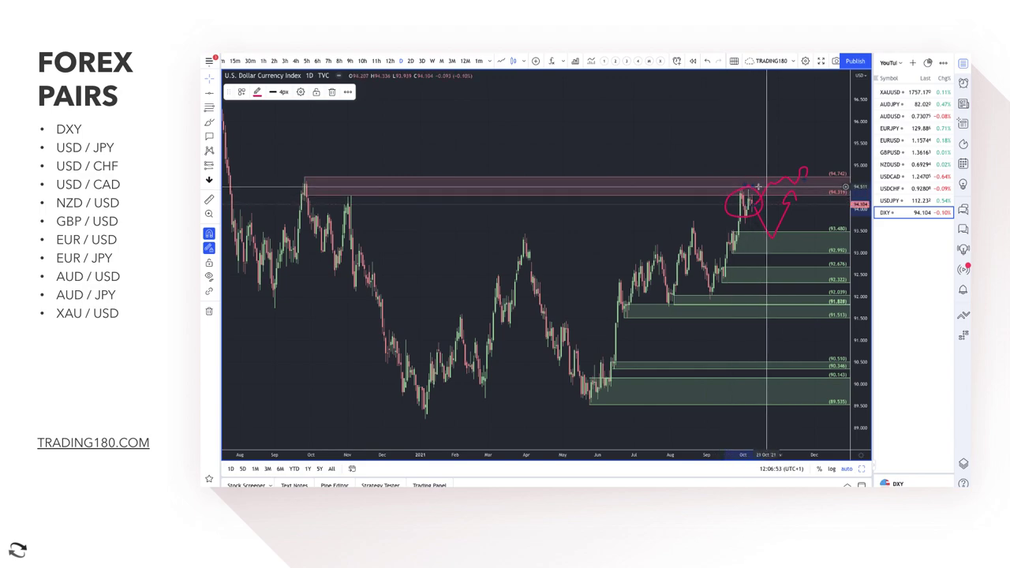
click(209, 123)
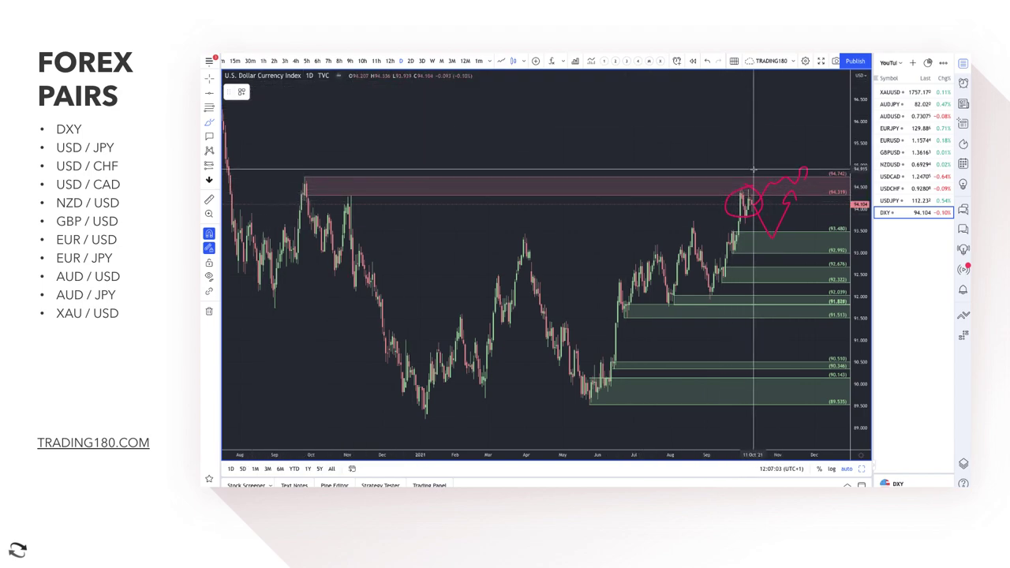
scroll(755, 201, down, 1)
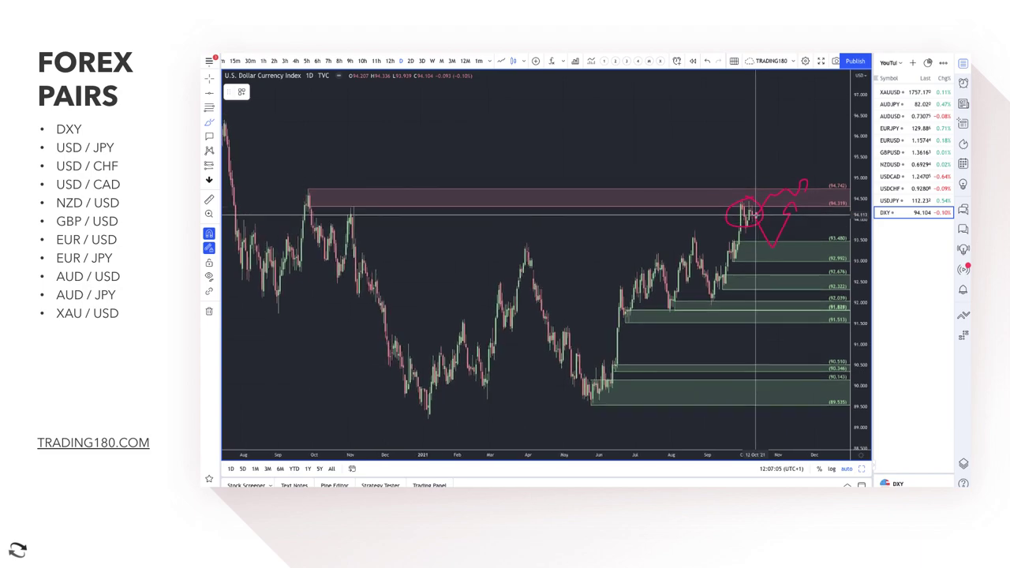
drag(310, 188, 319, 209)
scroll(332, 213, down, 3)
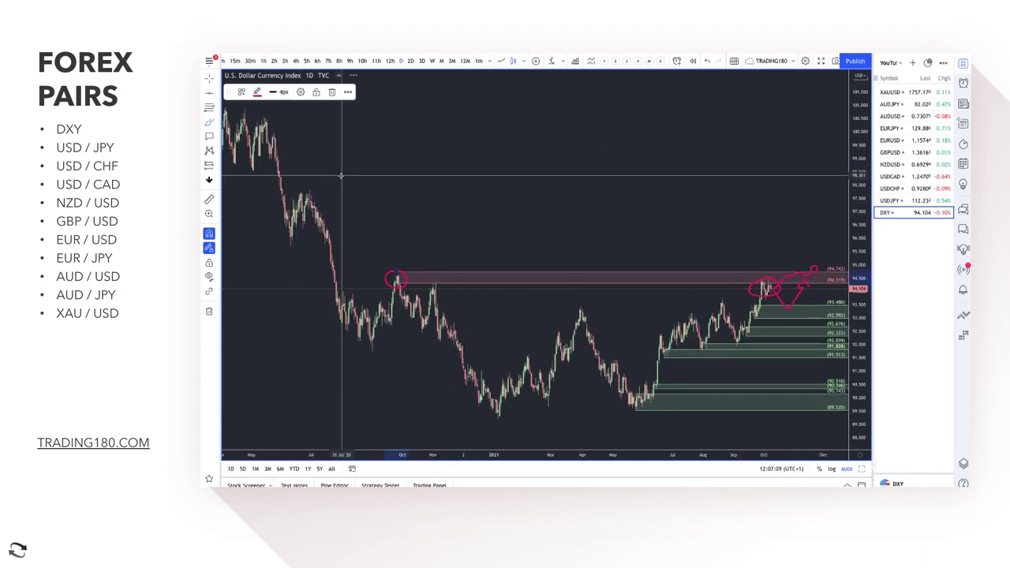
mouse_move(331, 221)
mouse_down()
mouse_move(318, 231)
mouse_move(331, 227)
mouse_up()
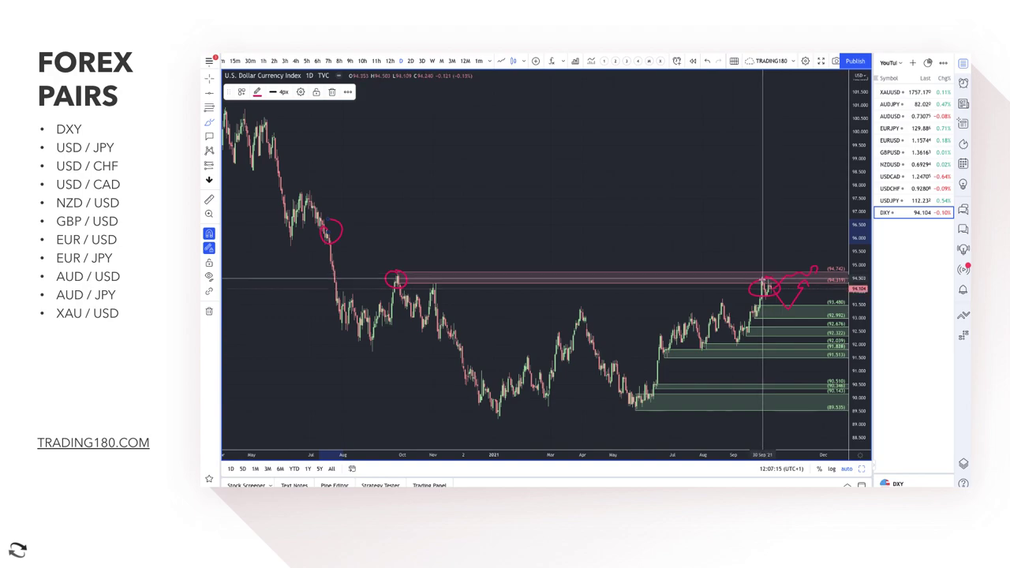
scroll(762, 278, up, 1)
scroll(769, 268, up, 3)
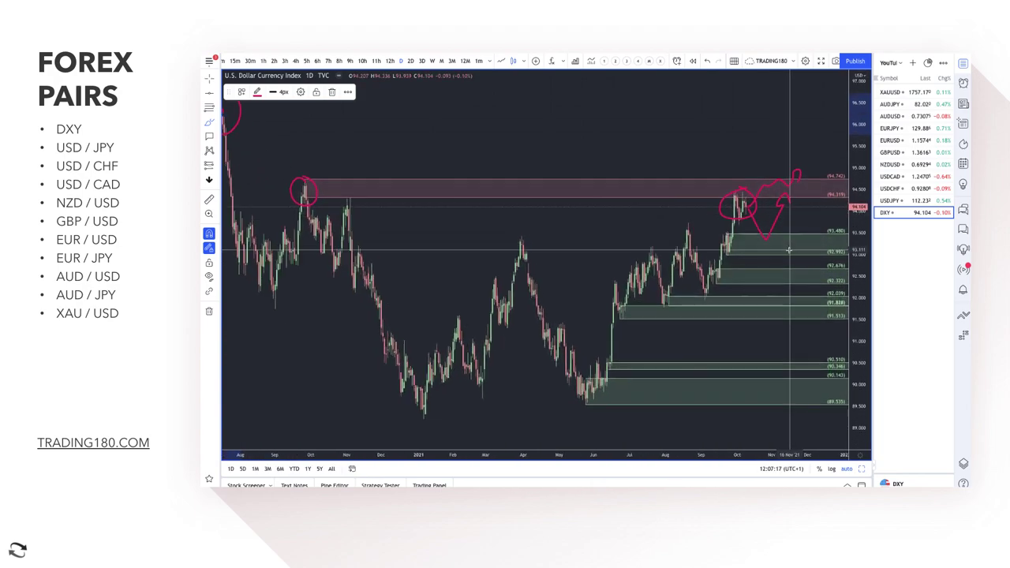
scroll(777, 178, down, 1)
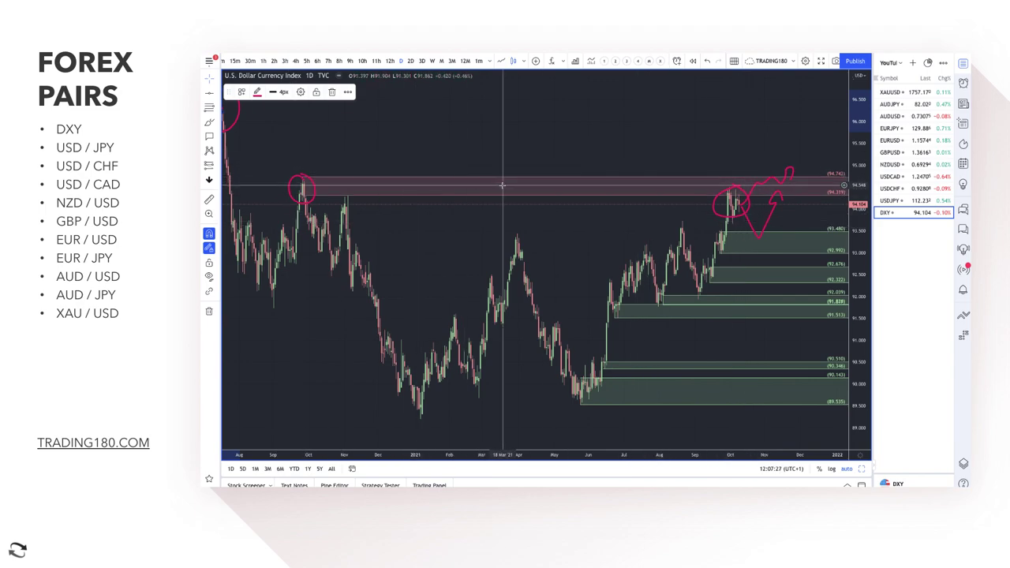
scroll(534, 189, up, 3)
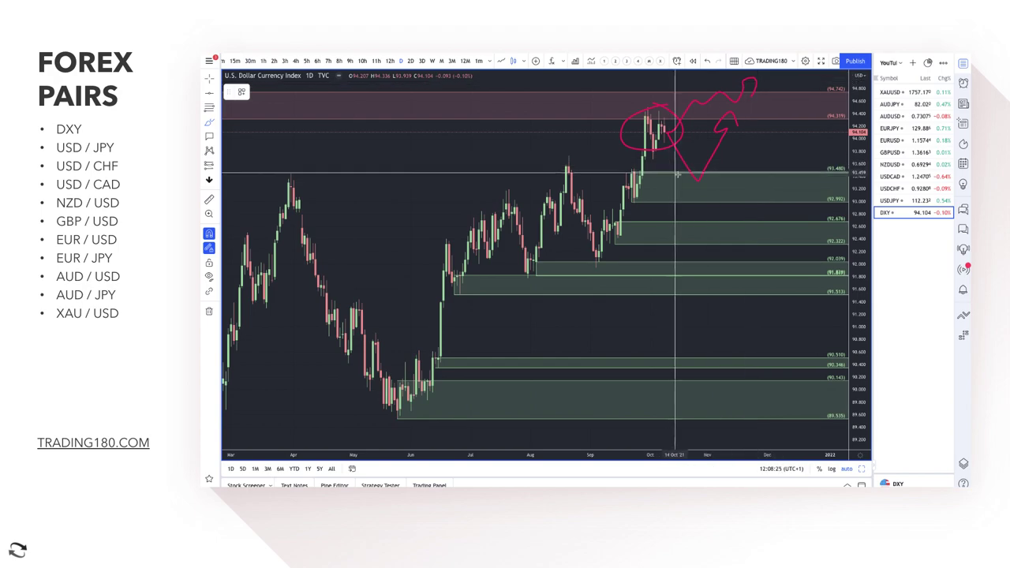
scroll(659, 193, down, 3)
scroll(666, 193, down, 3)
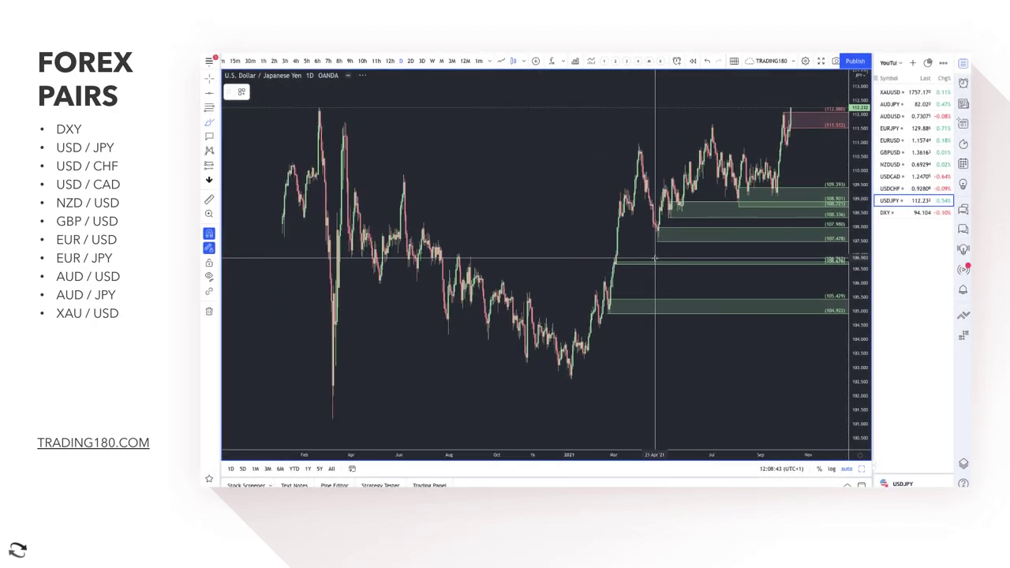
Step: Switch to the USD/JPY chart and brush a circle around the latest October candles near 111.6 with an arrow pointing down from it
scroll(653, 257, up, 8)
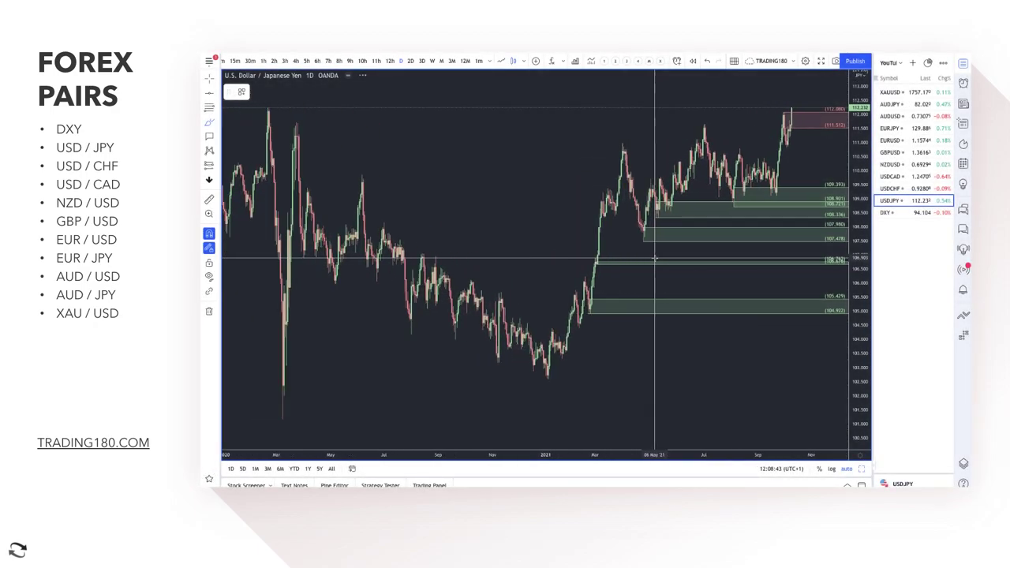
click(208, 124)
mouse_move(700, 138)
mouse_down()
mouse_move(713, 158)
mouse_move(716, 144)
mouse_move(705, 152)
mouse_move(721, 168)
mouse_up()
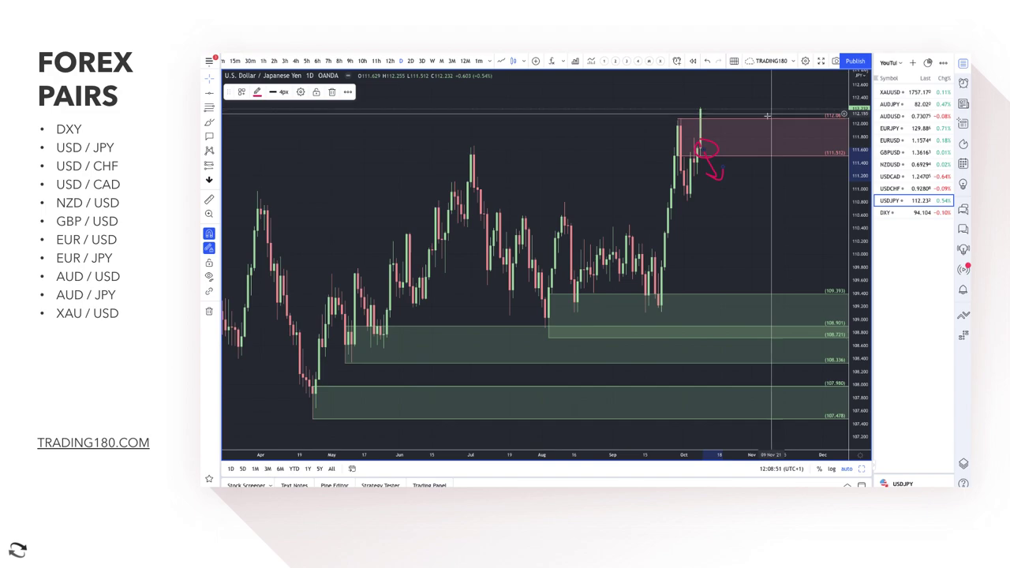
Step: Delete the red 111.512–112.080 zone on USD/JPY and brush a horizontal line from the late-September high across the latest candle
key(Delete)
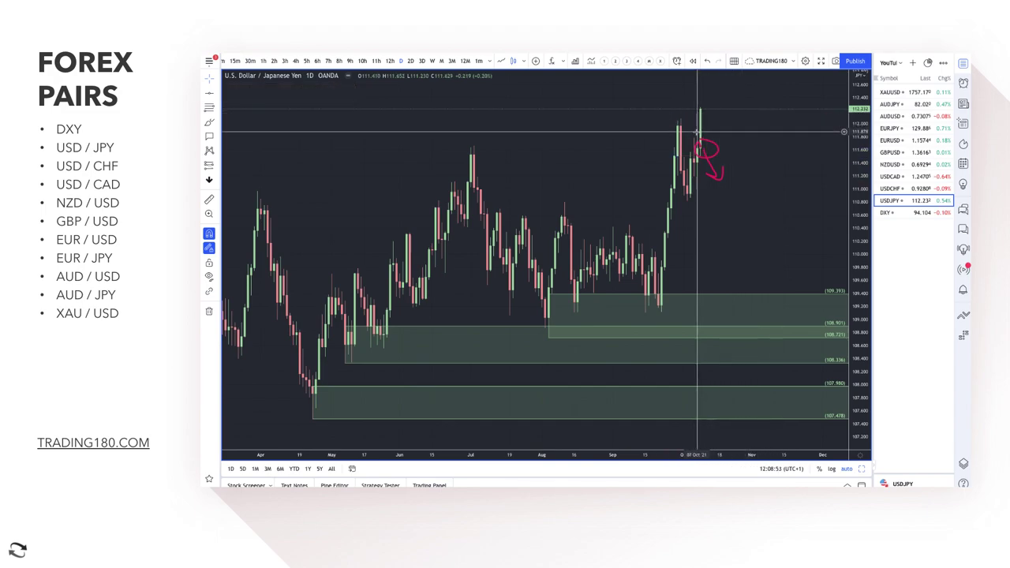
click(209, 122)
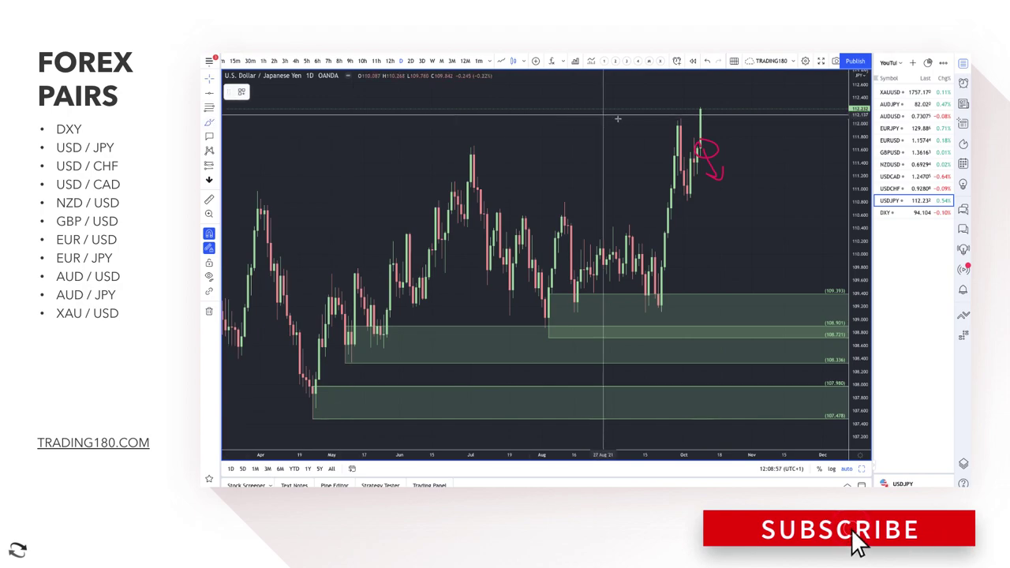
drag(682, 118, 714, 116)
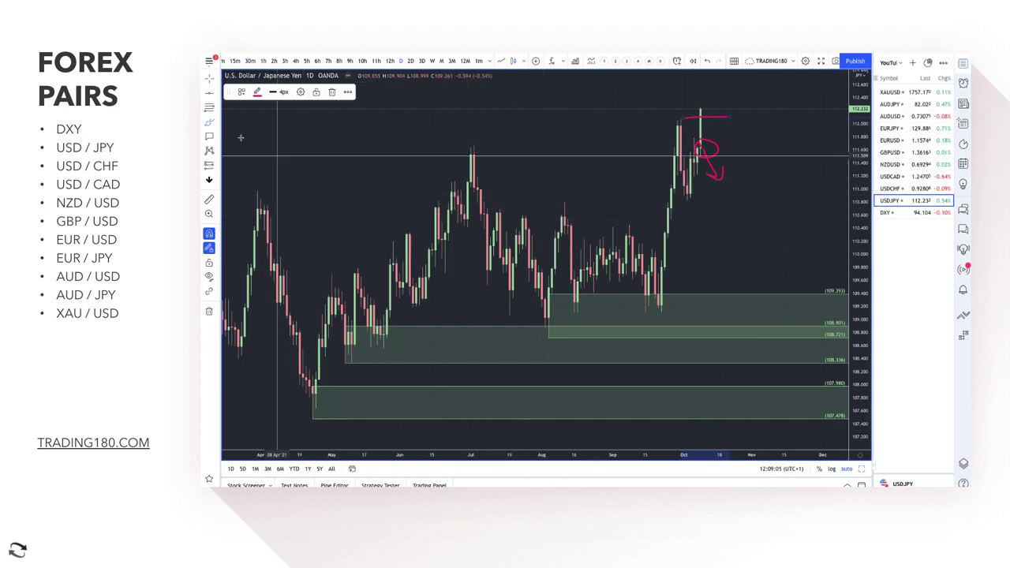
Step: Mark two green zones from the early-October lows, at 111.201–111.466 and 110.824–111.051, using the "2. DEMAND" drawing template
click(378, 135)
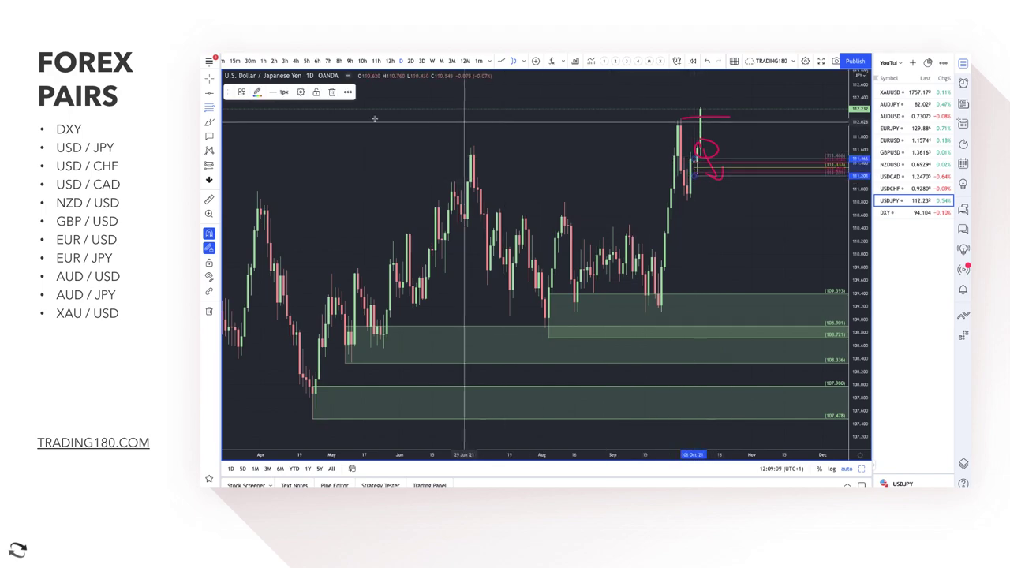
click(241, 93)
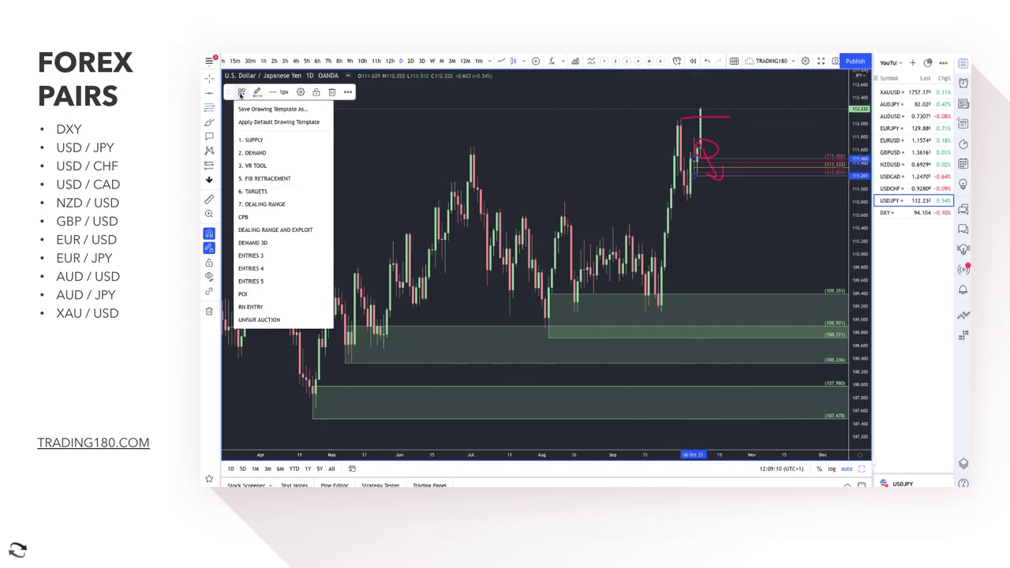
click(280, 154)
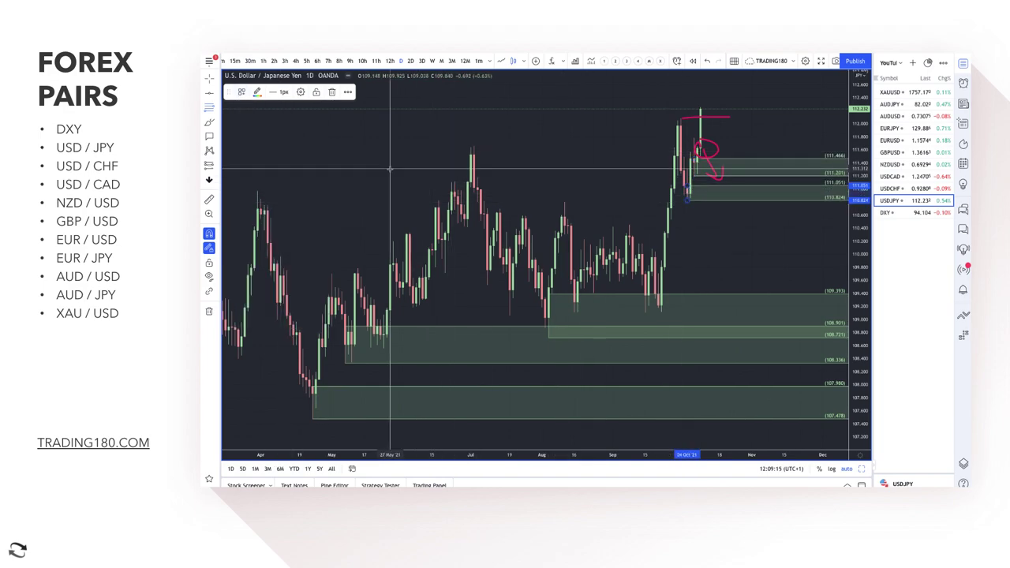
Step: Brush a circle in the lower green zone at 110.824–111.051 and a rebound arrow rising from it to about 111.7
scroll(565, 170, up, 1)
scroll(564, 169, up, 5)
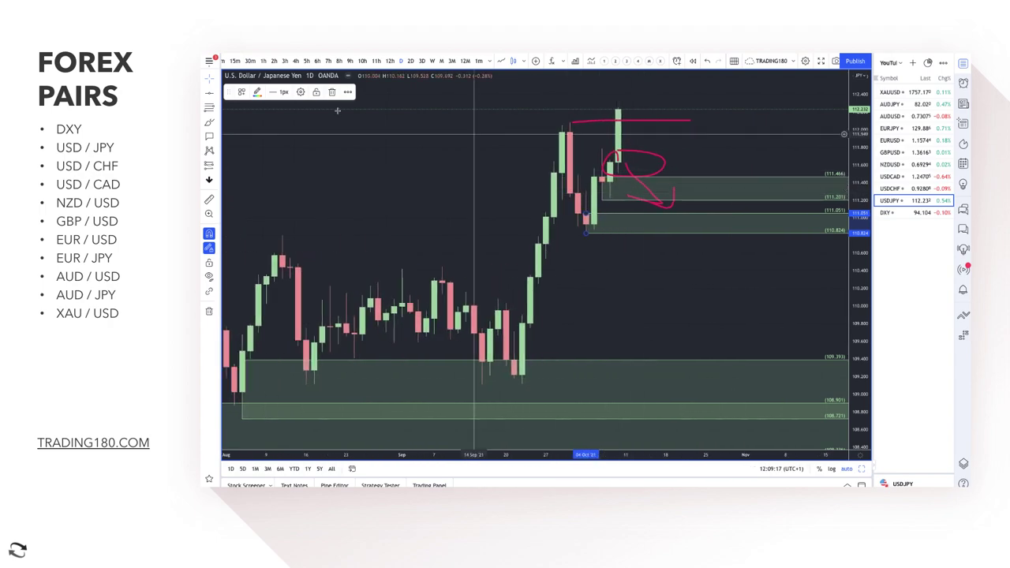
key(Escape)
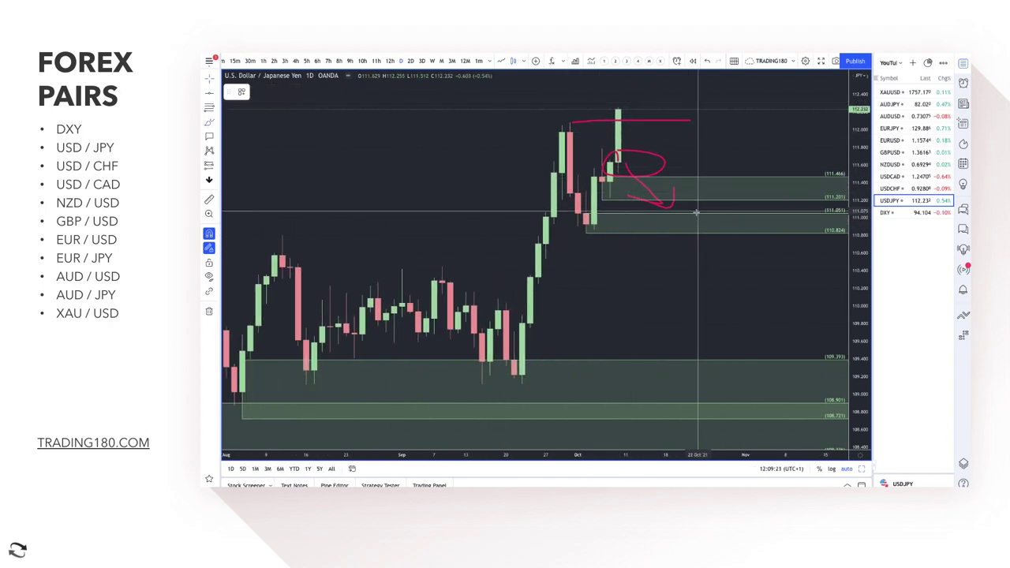
mouse_move(687, 213)
mouse_down()
mouse_move(694, 223)
mouse_move(672, 229)
mouse_move(707, 219)
mouse_move(748, 149)
mouse_move(754, 168)
mouse_up()
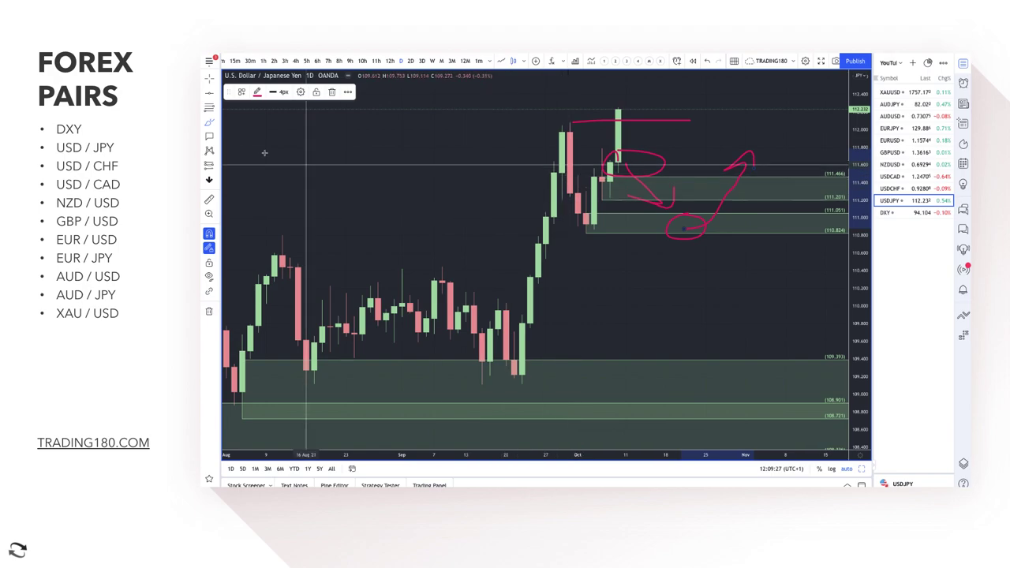
key(Escape)
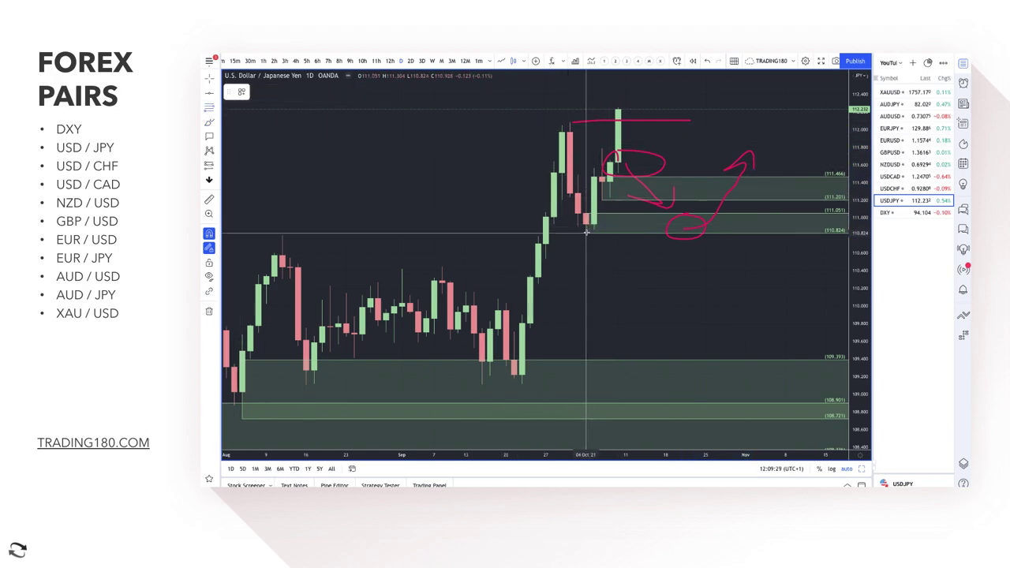
Step: Draw a retracement from the 4 October low at 110.824 to the 8 October high at 112.255 and apply the "3. VR TOOL" template
click(586, 232)
click(616, 107)
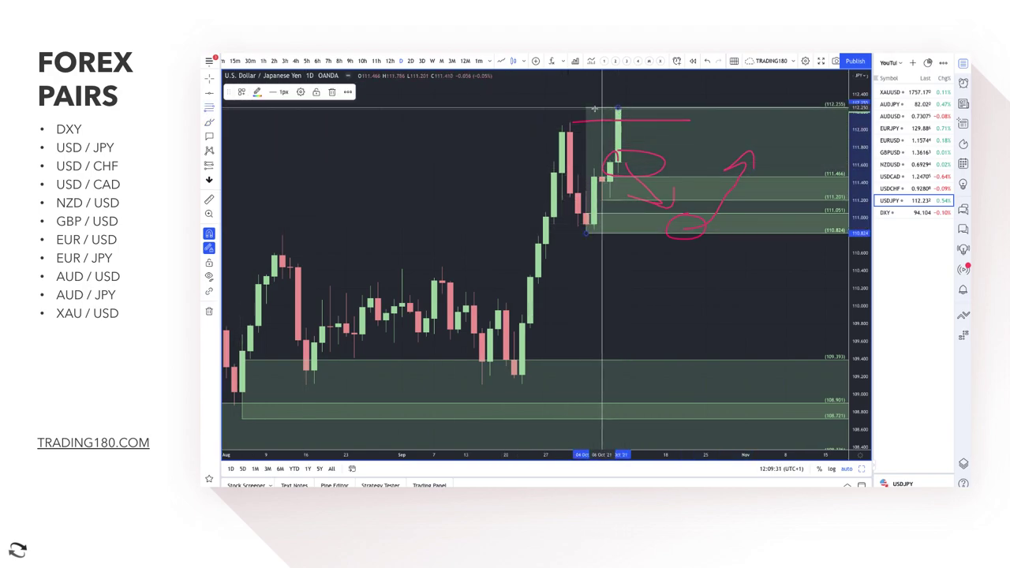
click(241, 93)
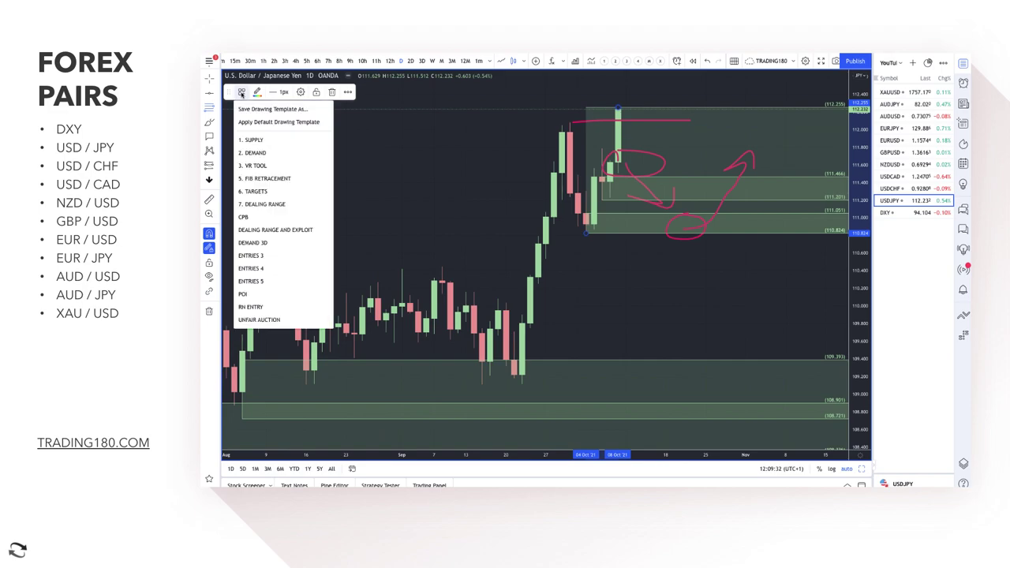
click(262, 165)
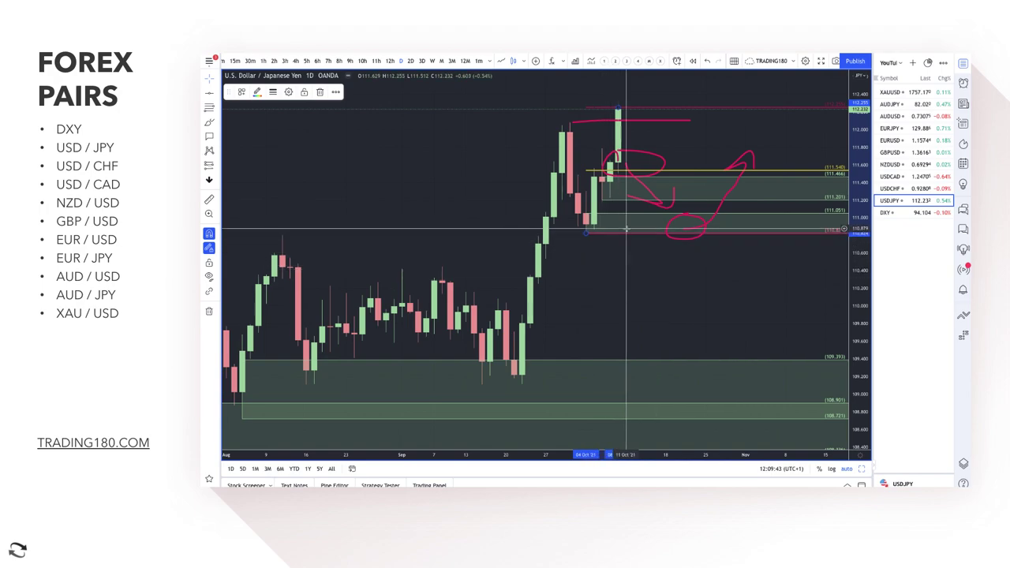
Step: Draw a thin rectangle from the 11 August high across to 15 November, along the bottom of the lower green zone
click(215, 137)
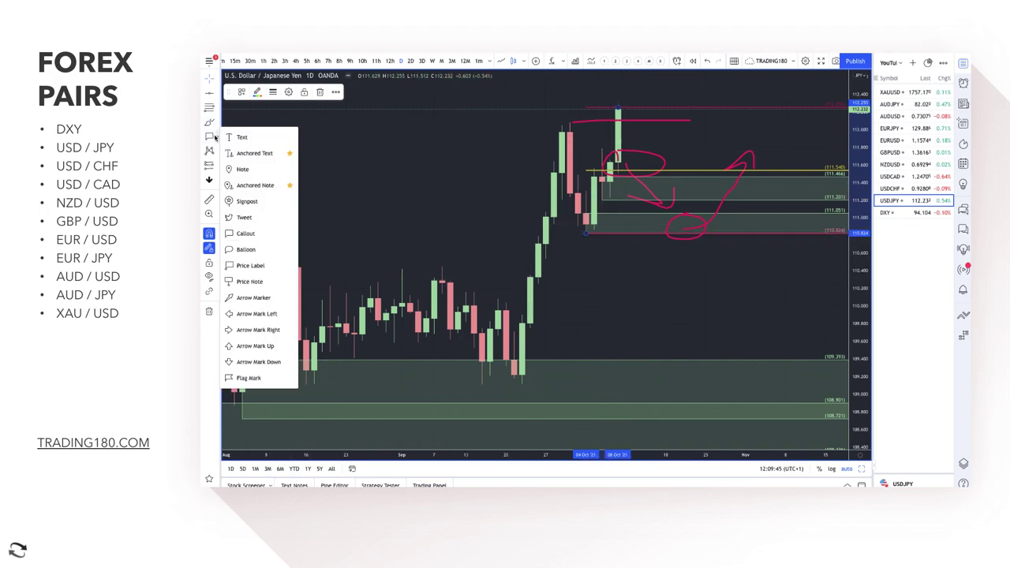
click(217, 122)
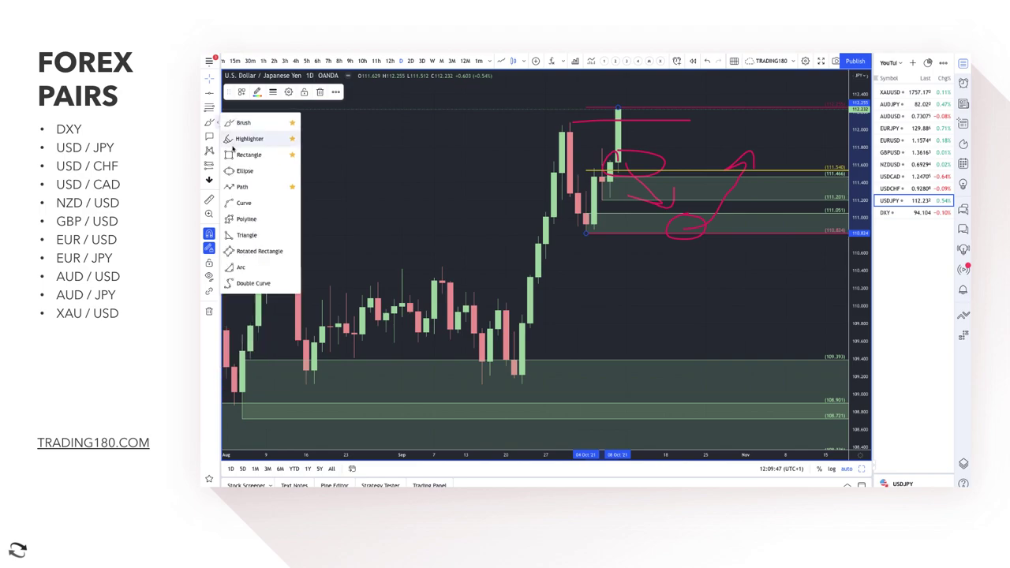
click(246, 154)
drag(281, 235, 620, 234)
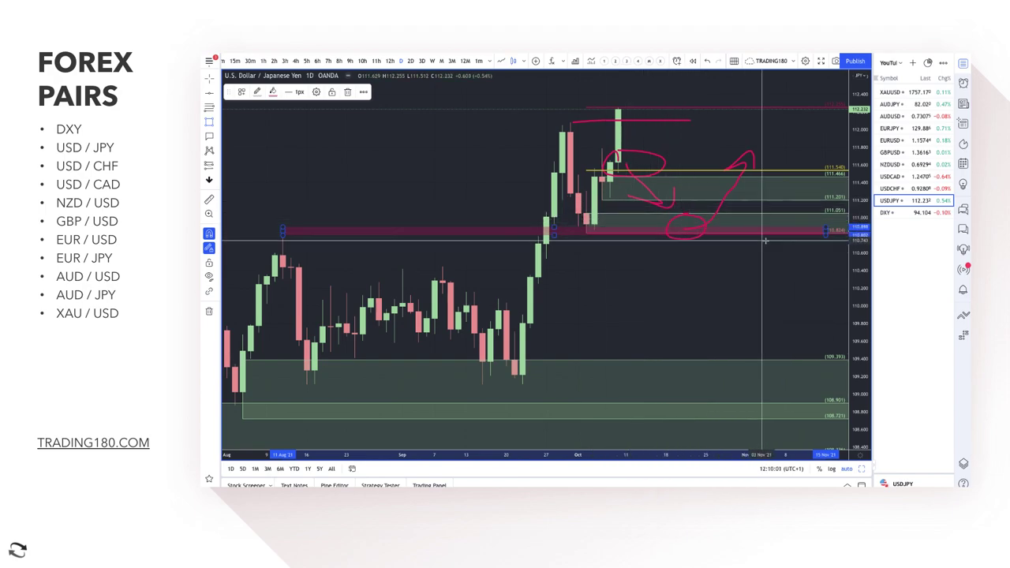
Step: Switch to the USD/CHF chart and brush two paths dipping into the green zones below 0.92459 and below 0.92012, each rebounding with an arrow
scroll(604, 268, down, 2)
scroll(604, 274, down, 4)
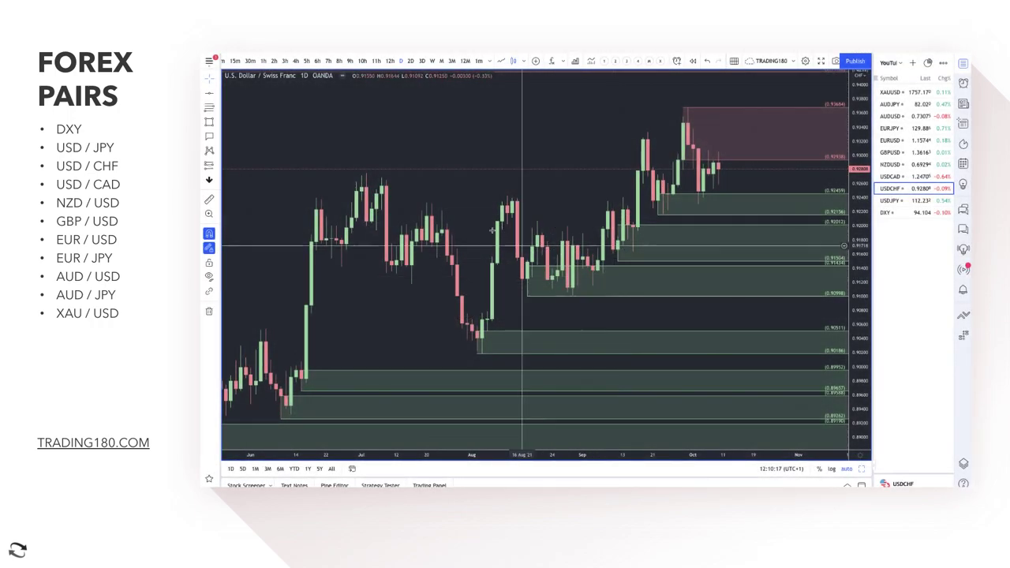
scroll(574, 237, down, 2)
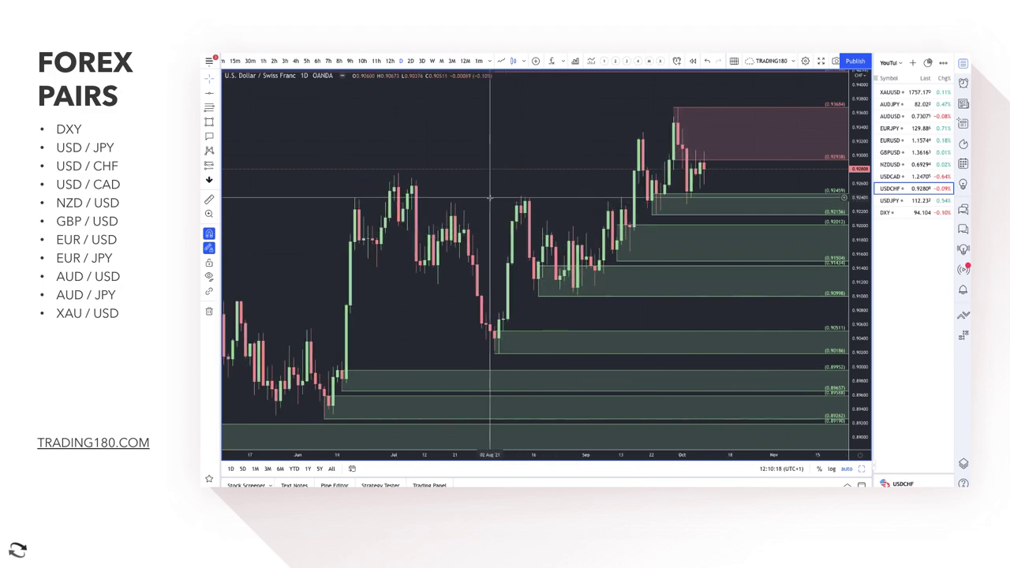
click(218, 124)
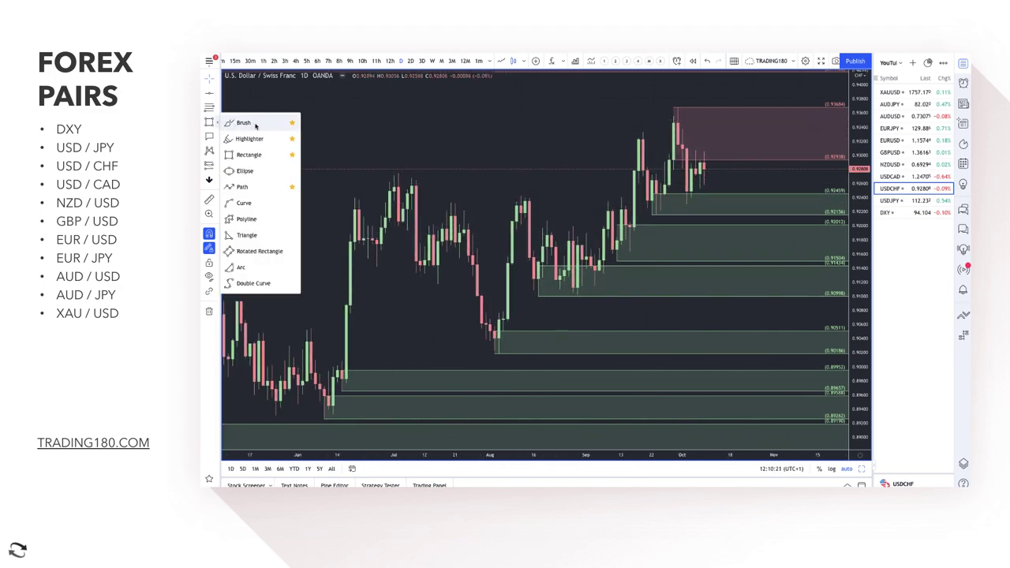
click(256, 125)
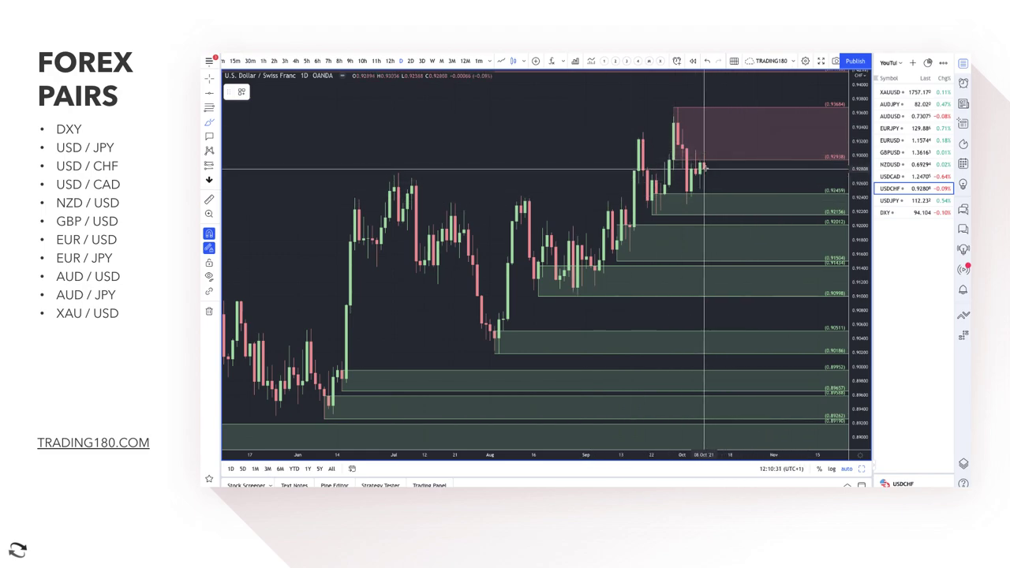
mouse_move(705, 167)
mouse_down()
mouse_move(723, 219)
mouse_move(741, 235)
mouse_move(751, 216)
mouse_move(759, 224)
mouse_up()
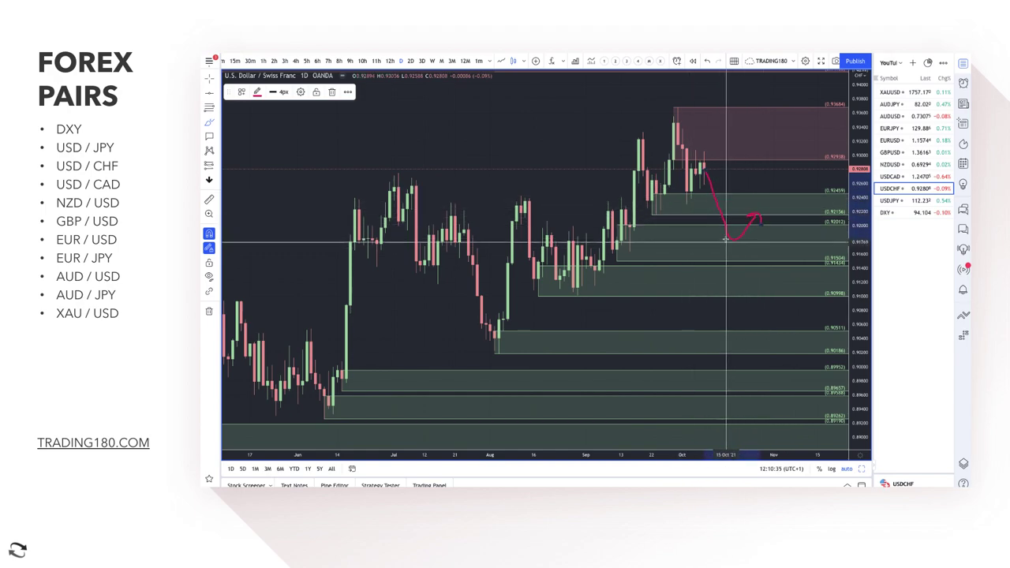
drag(717, 208, 747, 183)
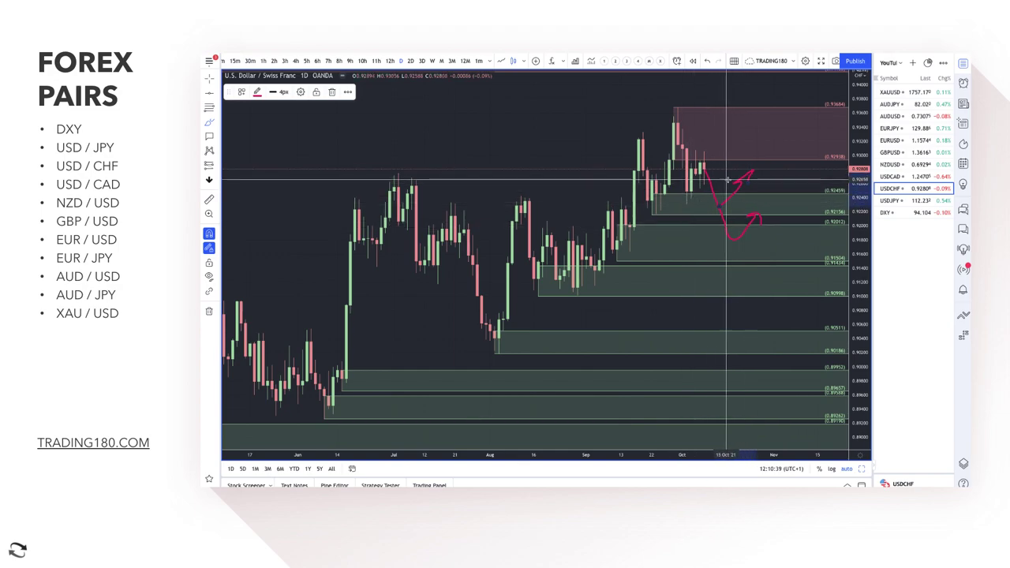
Step: Brush a path rising through the 0.92938–0.93684 zone to a circle in the upper red zone, and circle the early-April high
scroll(751, 187, down, 5)
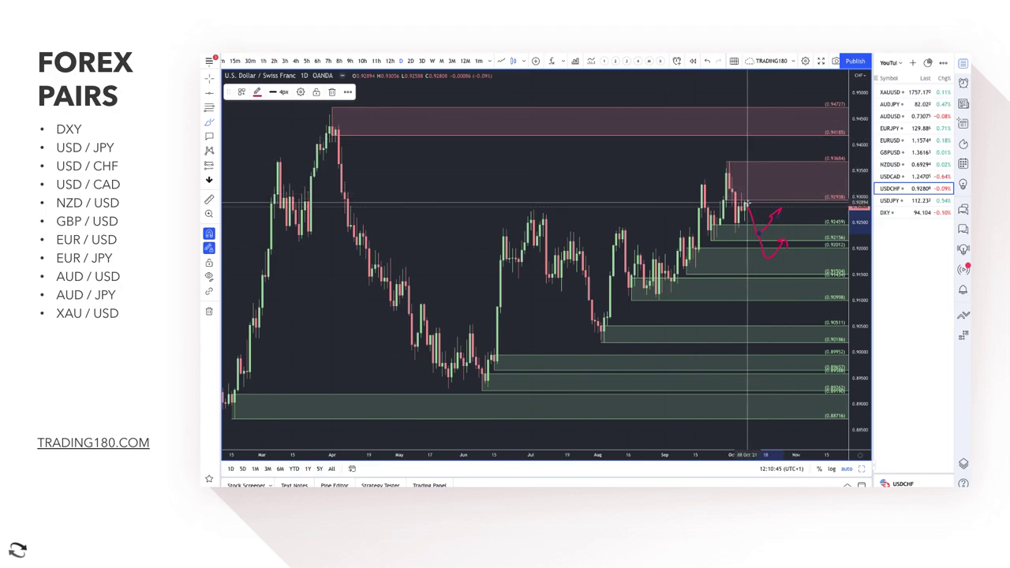
drag(771, 158, 789, 119)
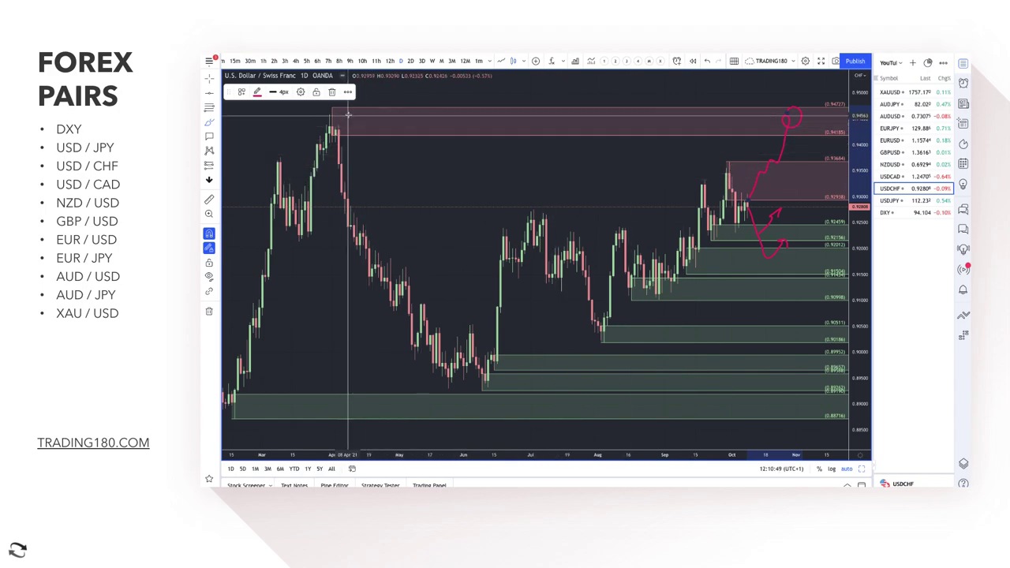
mouse_move(340, 107)
mouse_down()
mouse_move(312, 126)
mouse_move(346, 111)
mouse_up()
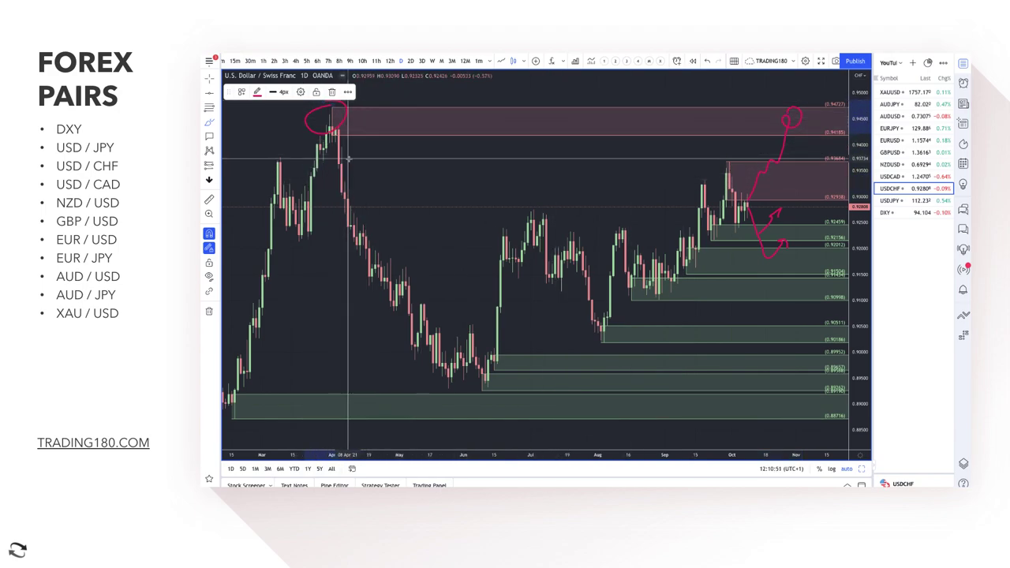
Step: Brush an upward arrow on USD/CHF continuing beyond the circled target and above the 0.94727 level
scroll(355, 229, down, 2)
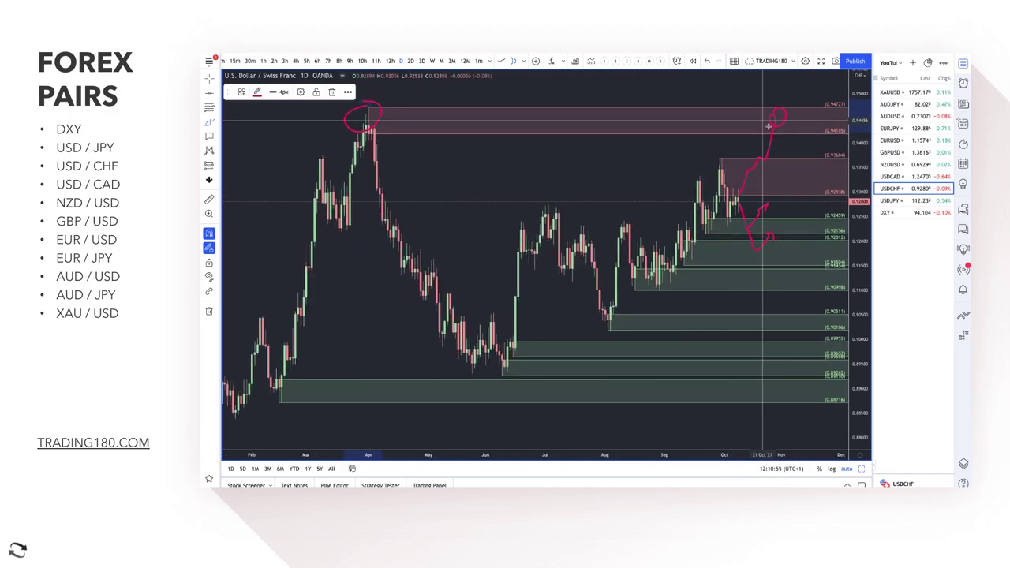
scroll(757, 197, up, 3)
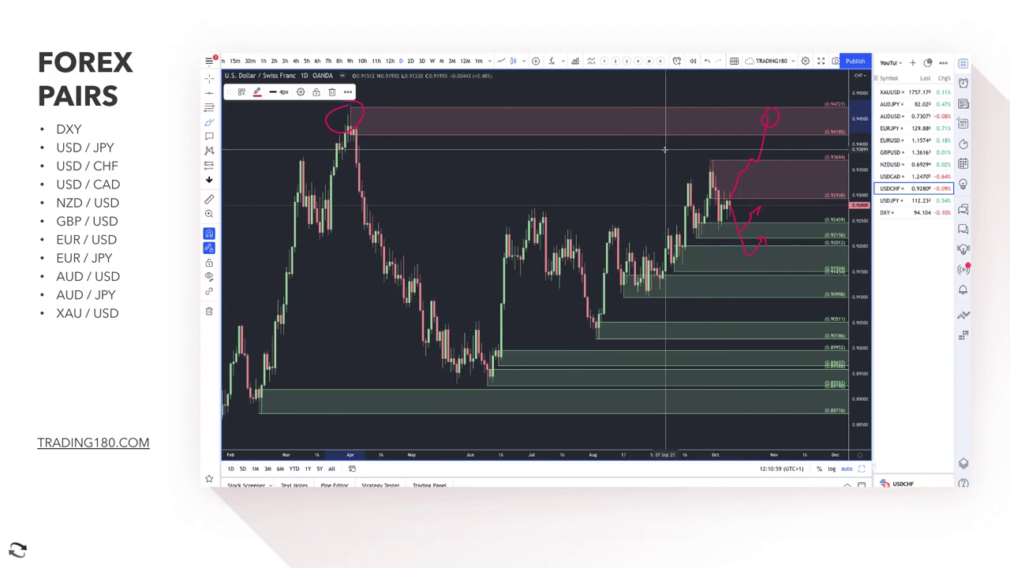
drag(780, 96, 799, 71)
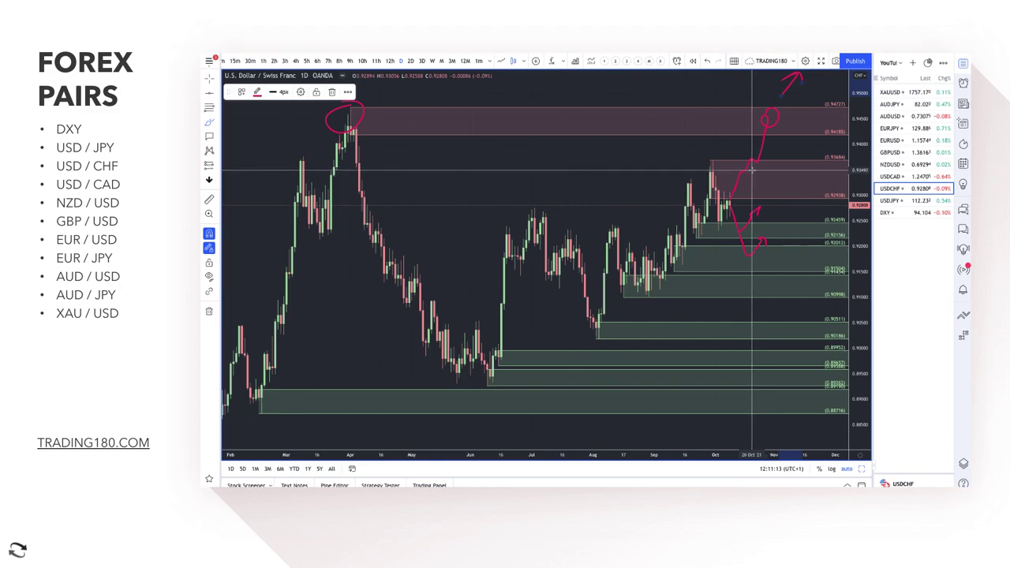
drag(750, 170, 793, 204)
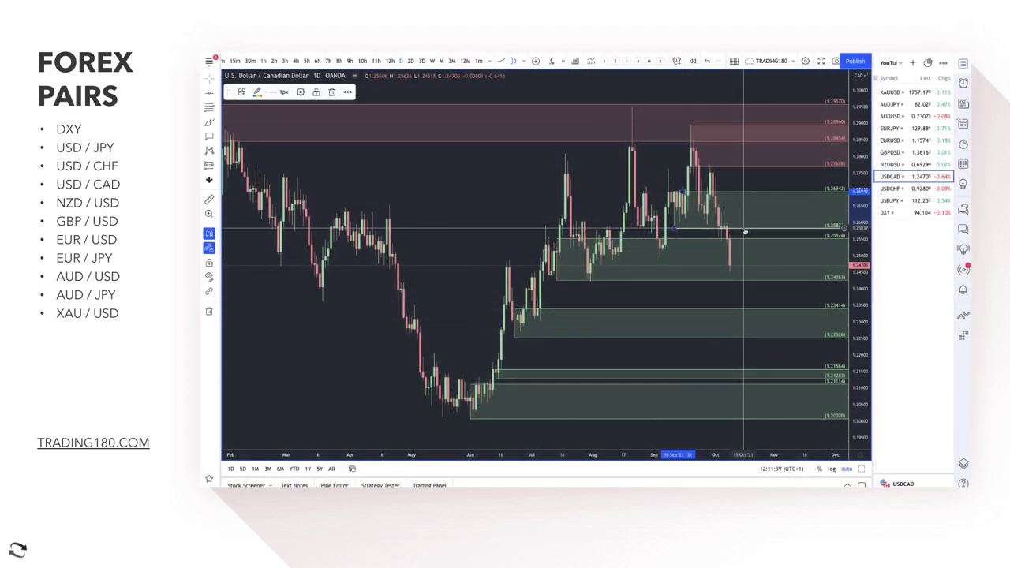
Step: Switch to the USD/CAD chart and delete the mid-September green zone whose upper edge is 1.26942
key(Delete)
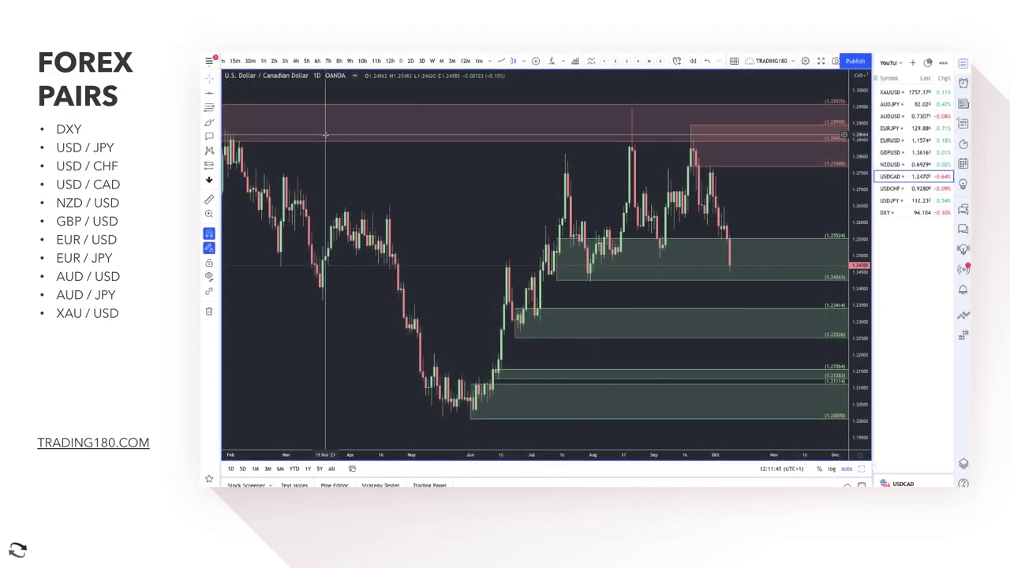
Step: Add a zone on USD/CAD between 1.26638 and 1.25818 from early October and apply the 1. SUPPLY template
click(208, 107)
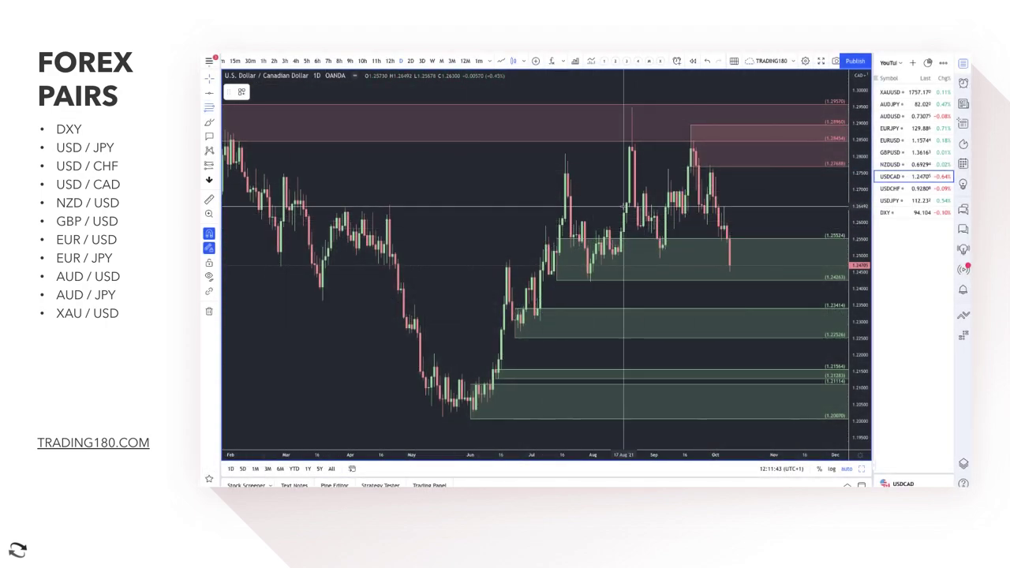
click(726, 202)
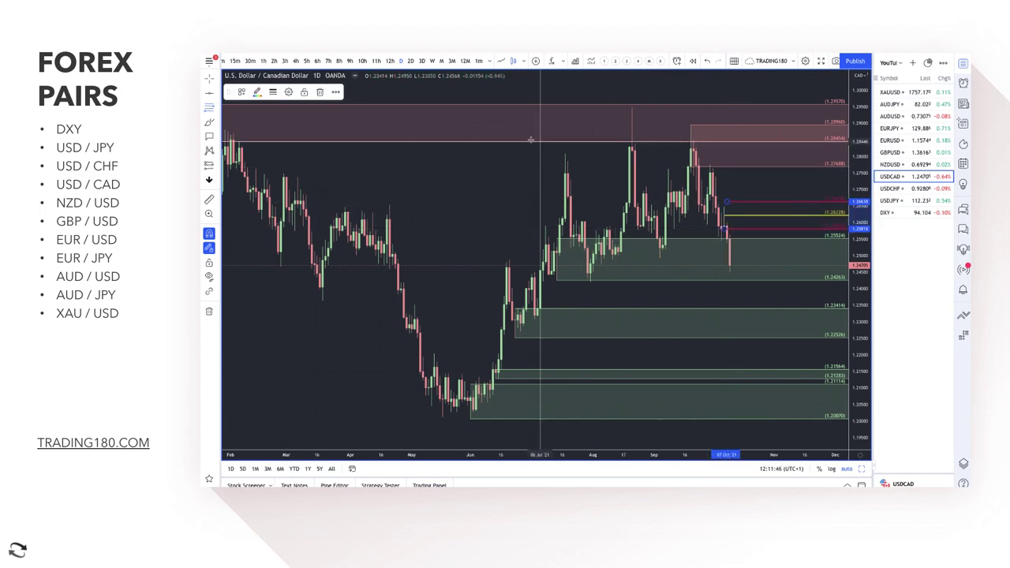
click(241, 92)
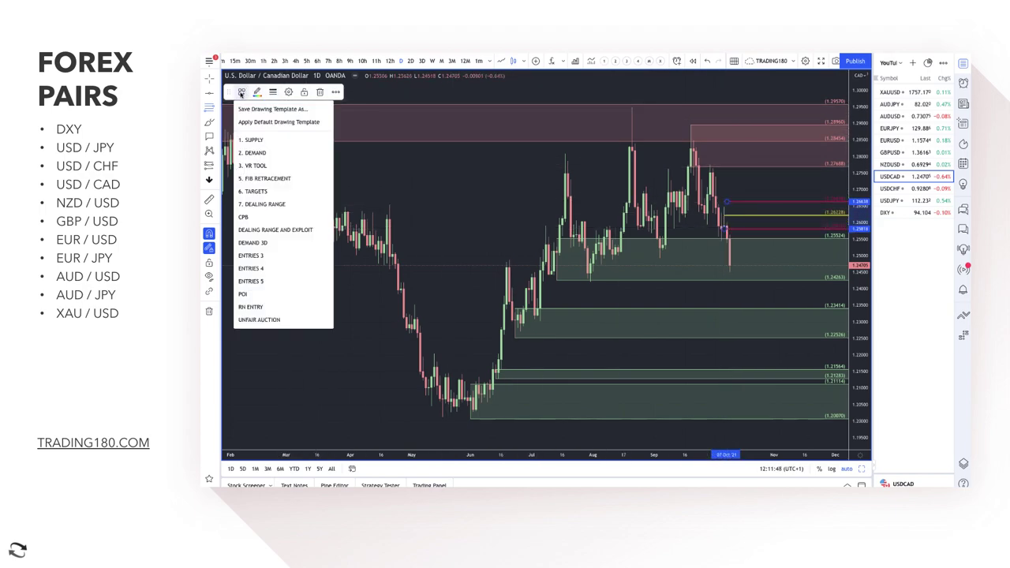
click(282, 140)
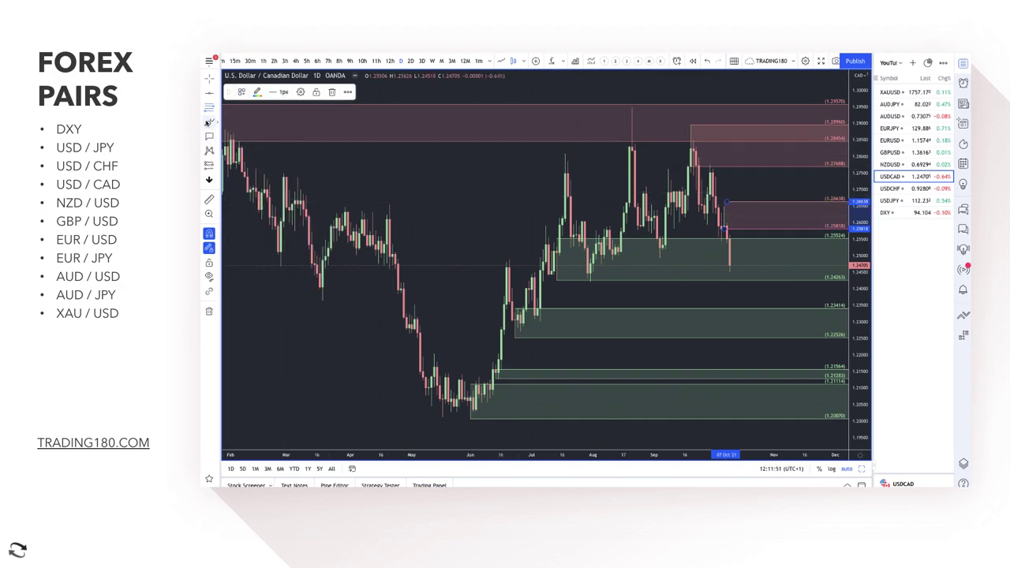
Step: Brush a path rising into the early-October supply zone and dropping with an arrow, and move the zone's upper edge to 1.26482
click(208, 123)
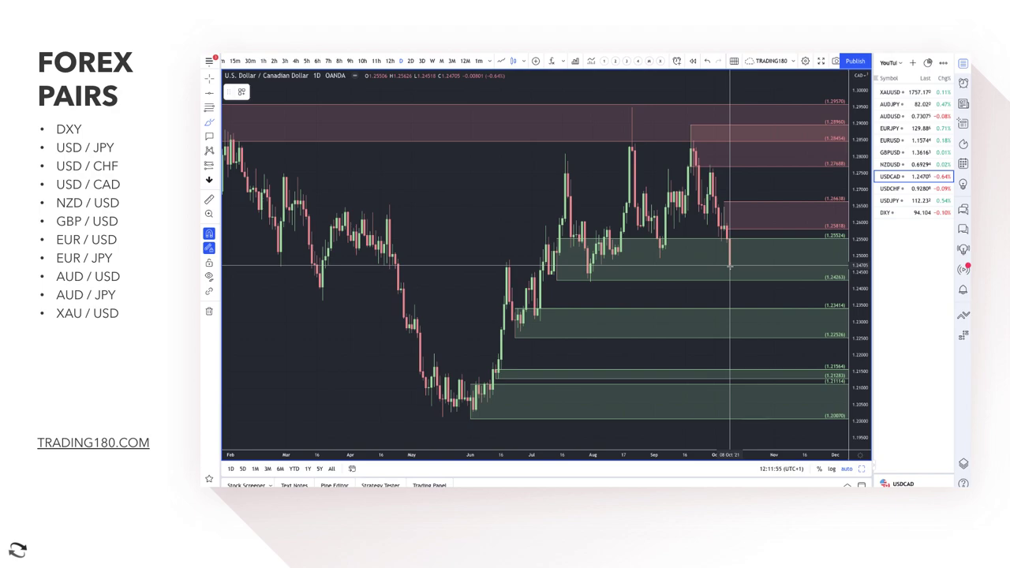
mouse_move(730, 268)
mouse_down()
mouse_move(753, 227)
mouse_move(781, 257)
mouse_up()
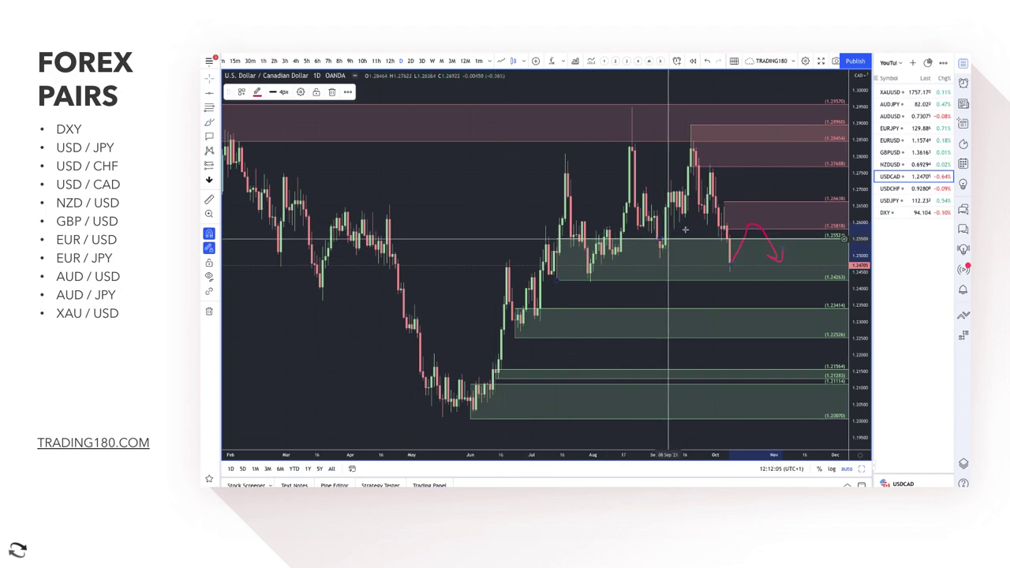
click(723, 207)
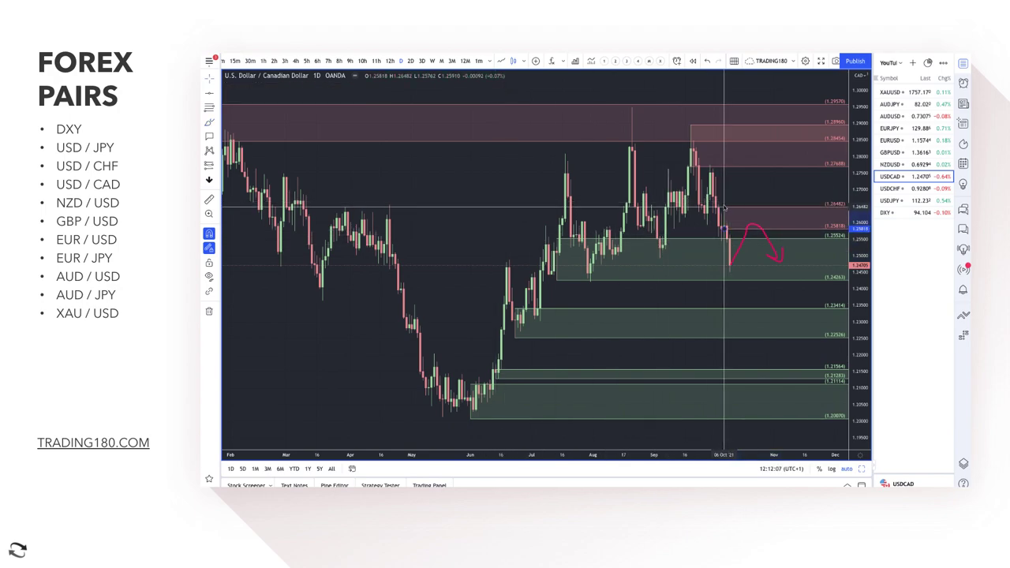
click(727, 208)
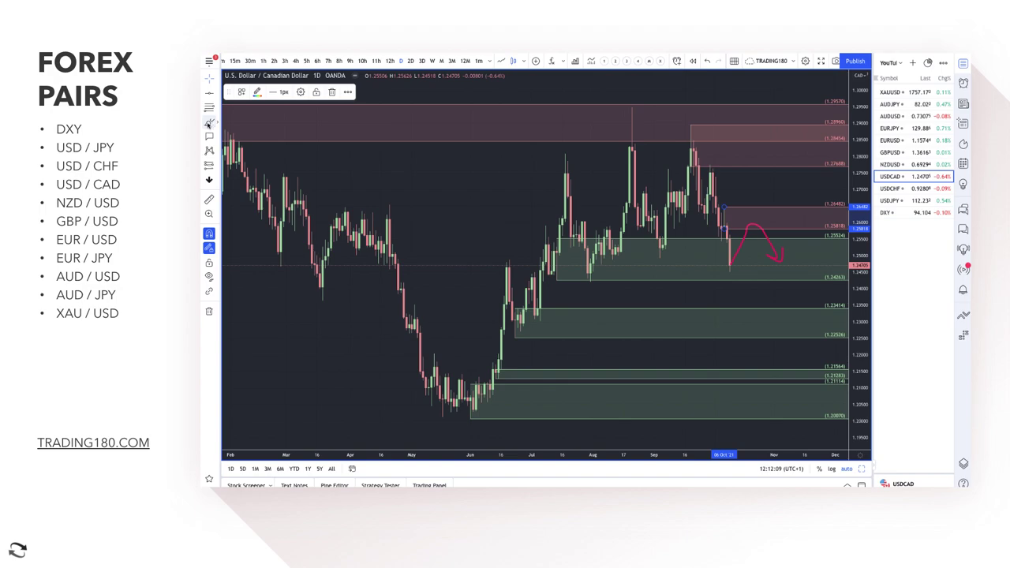
Step: Circle the projected path's peak in the early-October supply zone, and move the mid-September red zone's lower edge to 1.26852
click(208, 124)
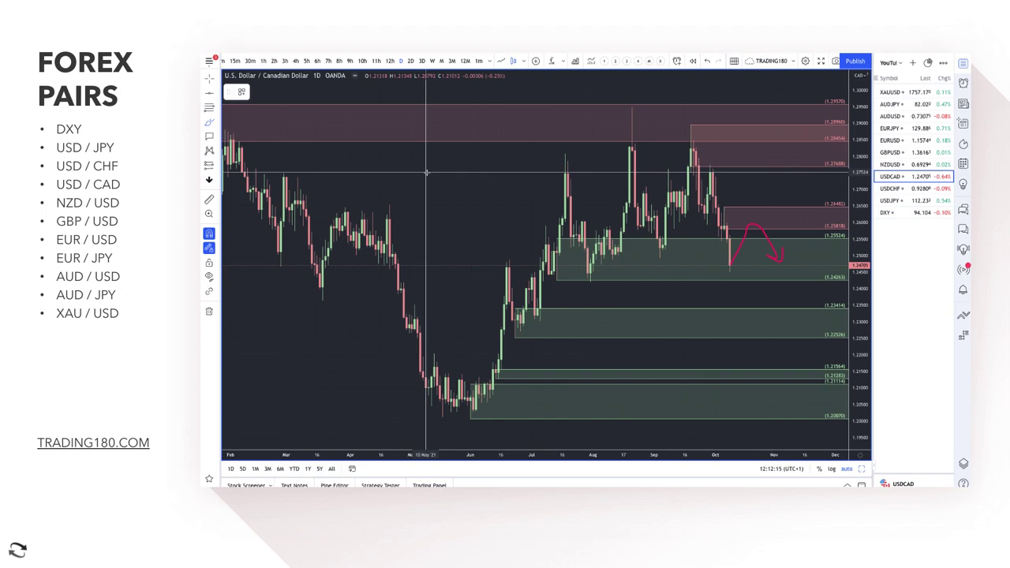
scroll(737, 227, up, 2)
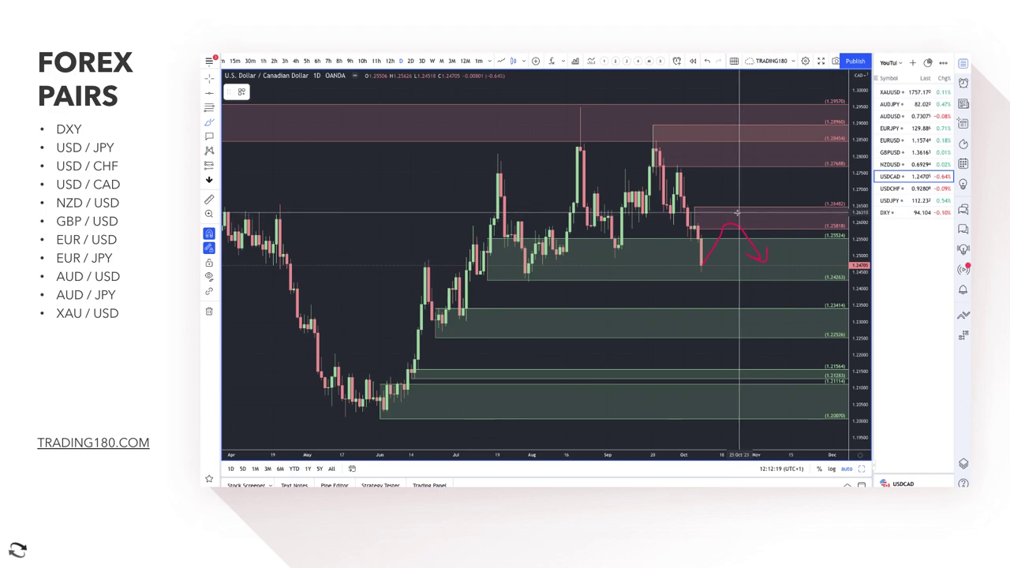
drag(737, 213, 748, 227)
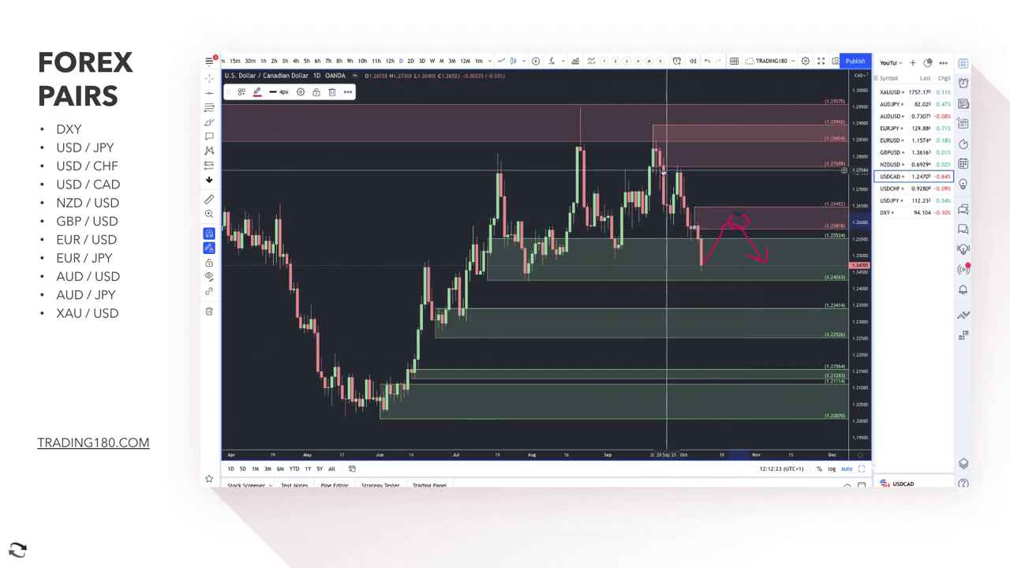
click(675, 191)
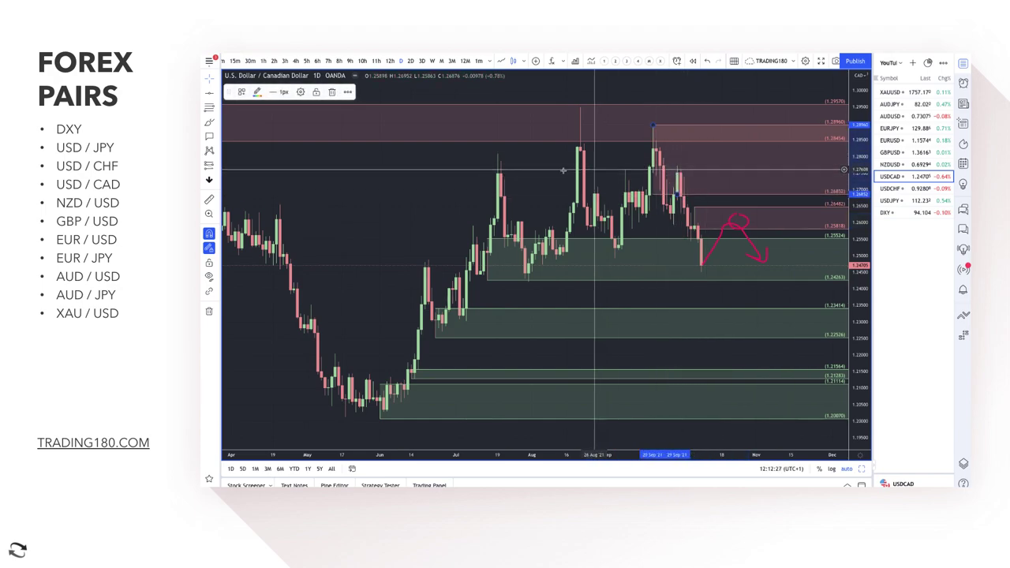
Step: Draw a thin rectangle from about 1.27536 to 1.27730, spanning 2 September to 2 December
click(215, 123)
click(241, 156)
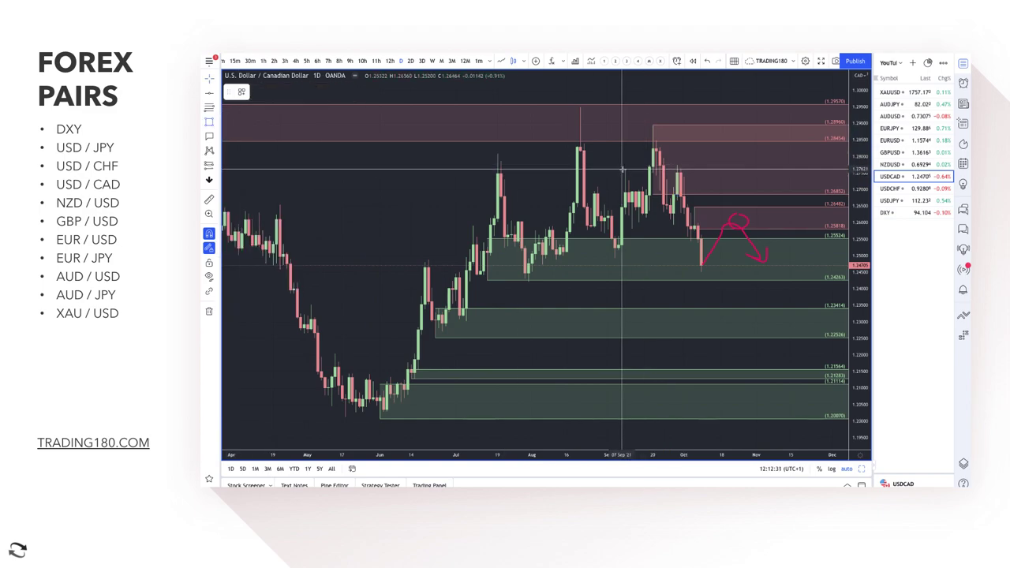
drag(625, 169, 815, 163)
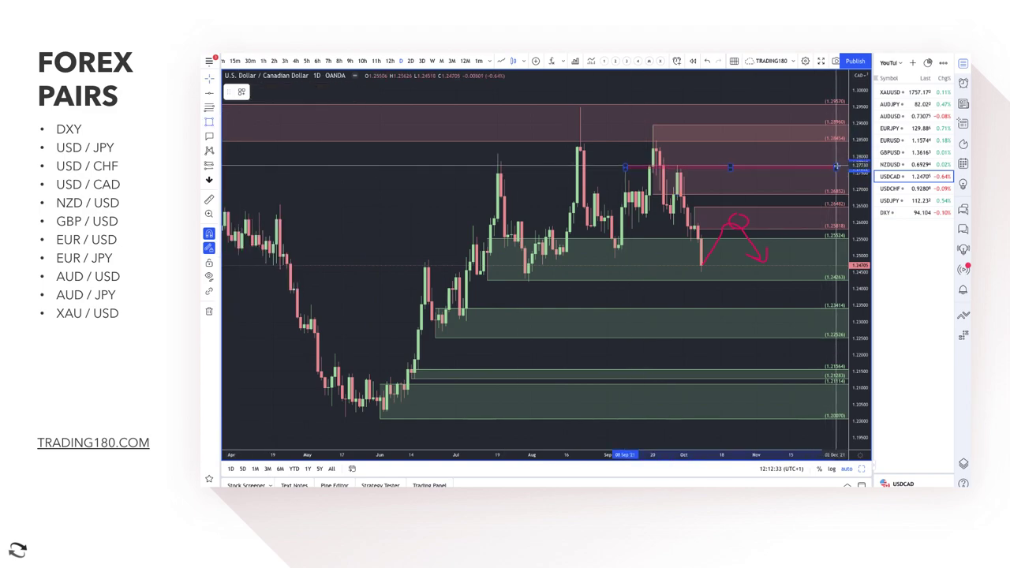
drag(625, 169, 611, 172)
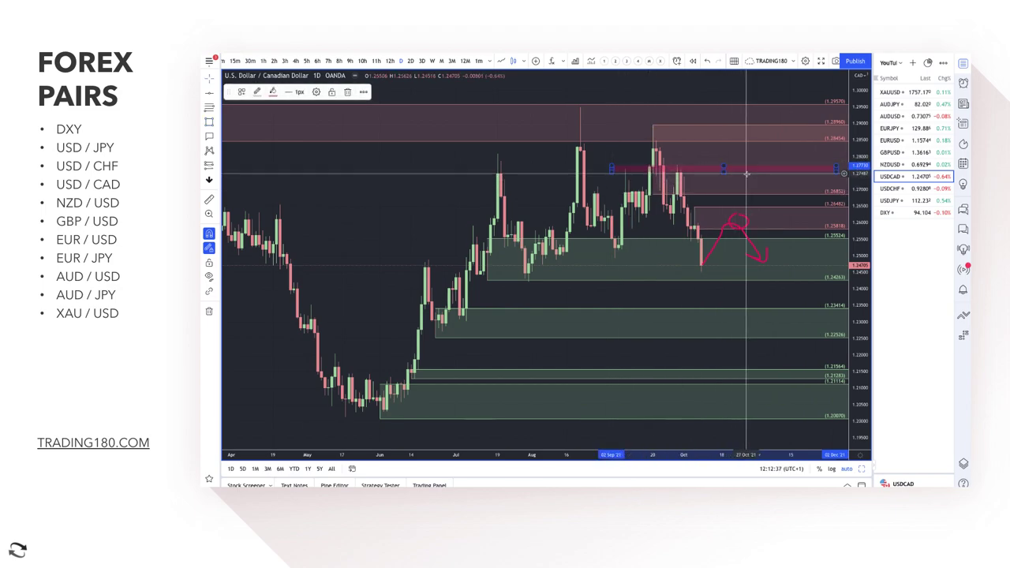
Step: Circle the current and late-July USD/CAD lows, and brush rebound arrows from the current price and from the 1.22526–1.23414 green zone
scroll(744, 225, up, 1)
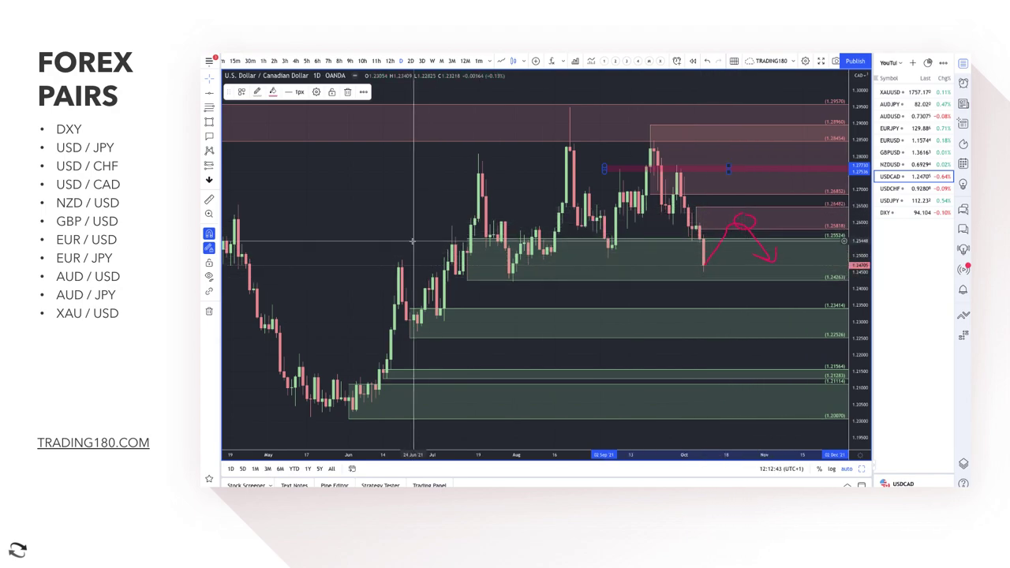
click(216, 125)
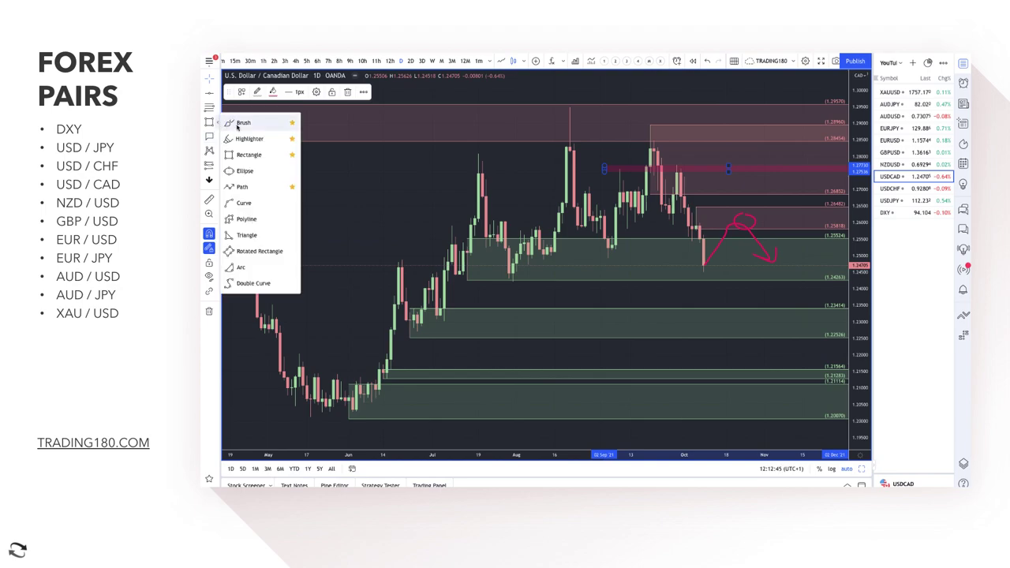
click(253, 61)
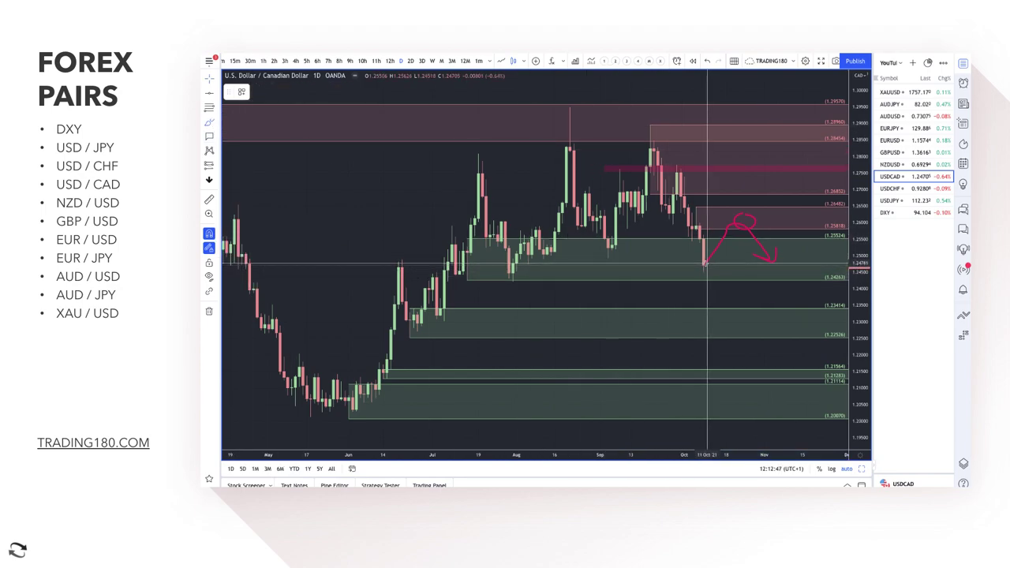
mouse_move(706, 264)
mouse_down()
mouse_move(715, 266)
mouse_move(728, 238)
mouse_up()
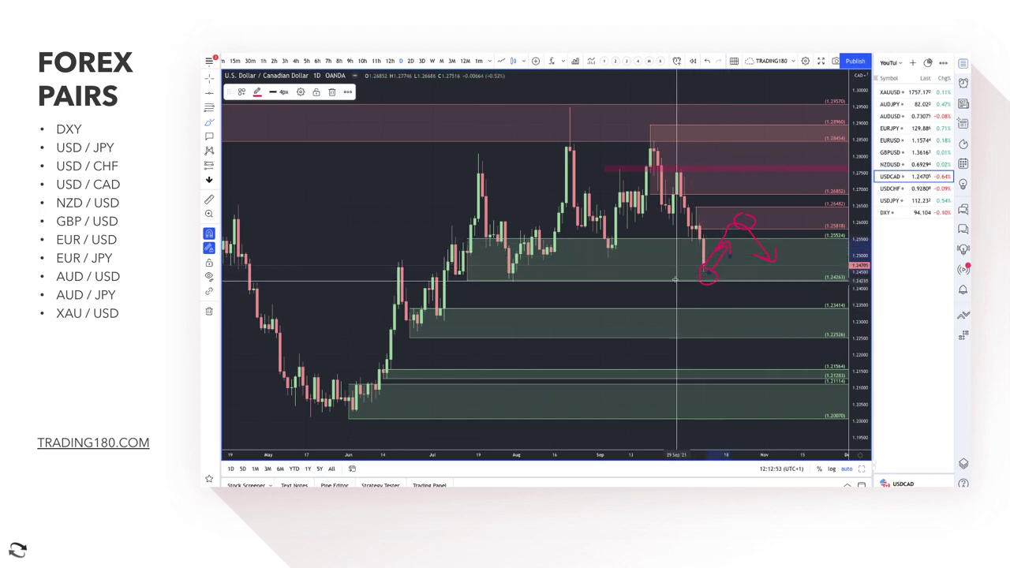
drag(514, 265, 520, 259)
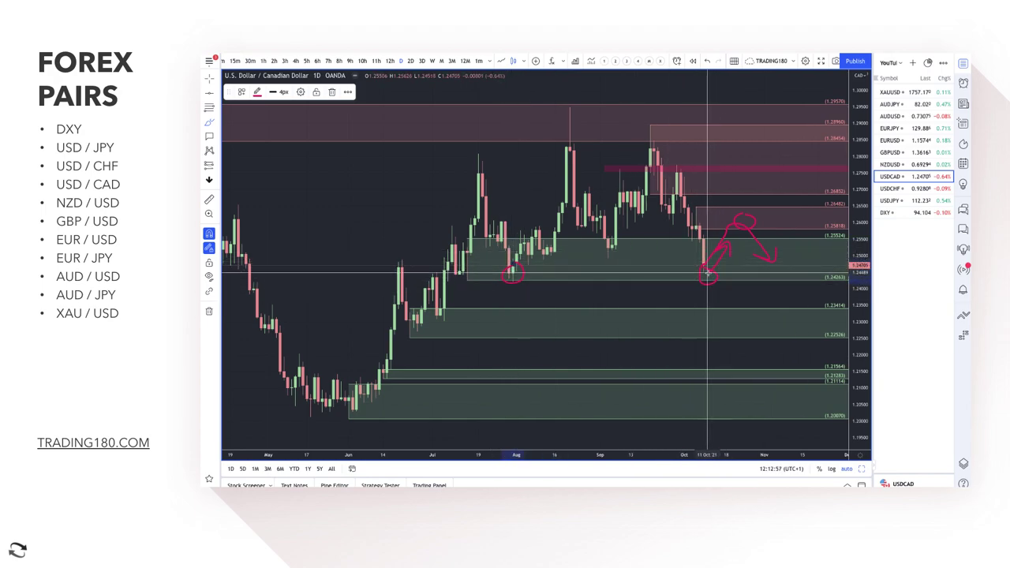
mouse_move(712, 311)
mouse_down()
mouse_move(724, 323)
mouse_move(760, 309)
mouse_up()
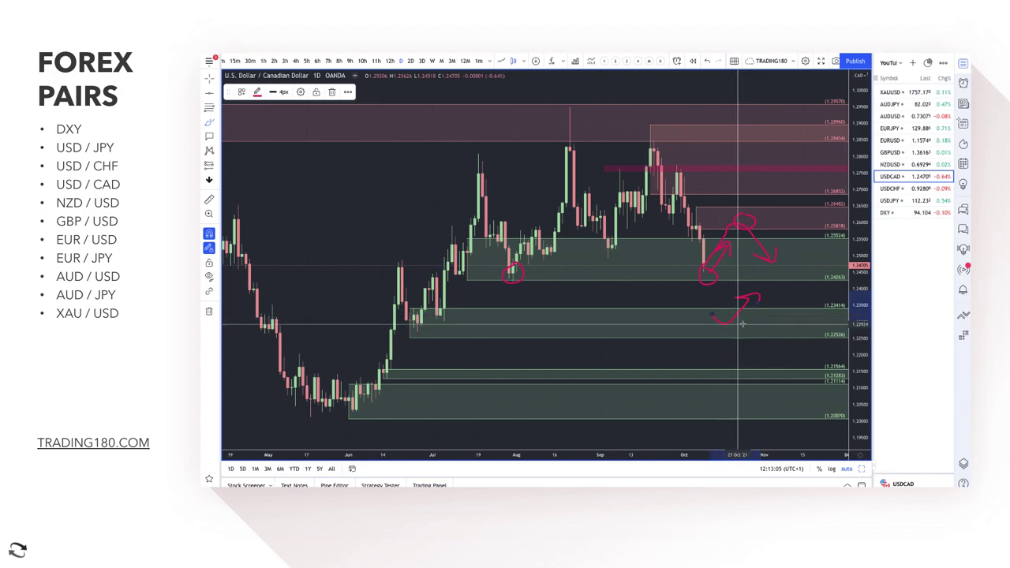
Step: Draw a retracement from the 20 August high at 1.29492 to the 1 June low at 1.20070 and apply the 5. FIB RETRACEMENT template
scroll(725, 300, down, 3)
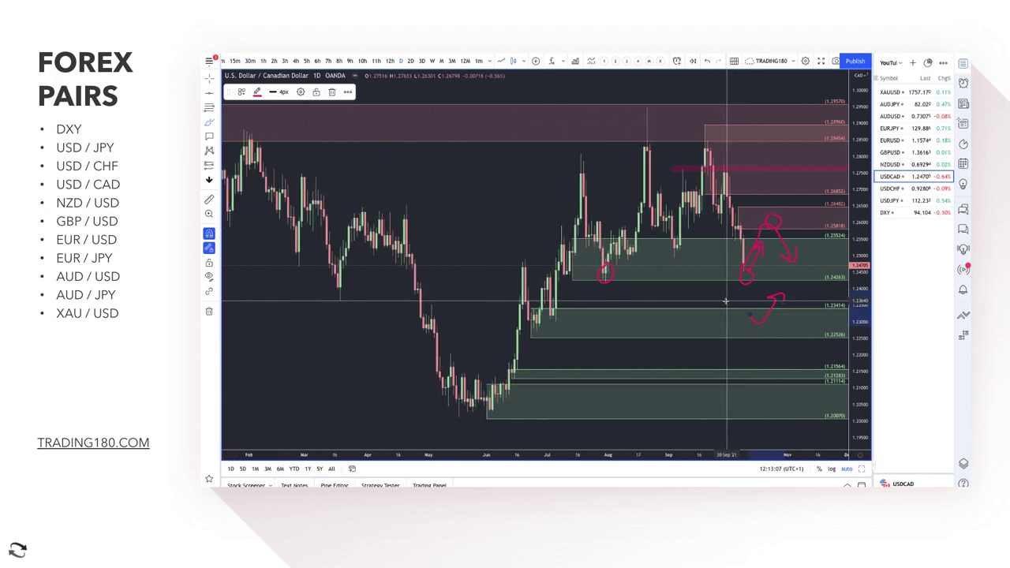
scroll(388, 190, down, 3)
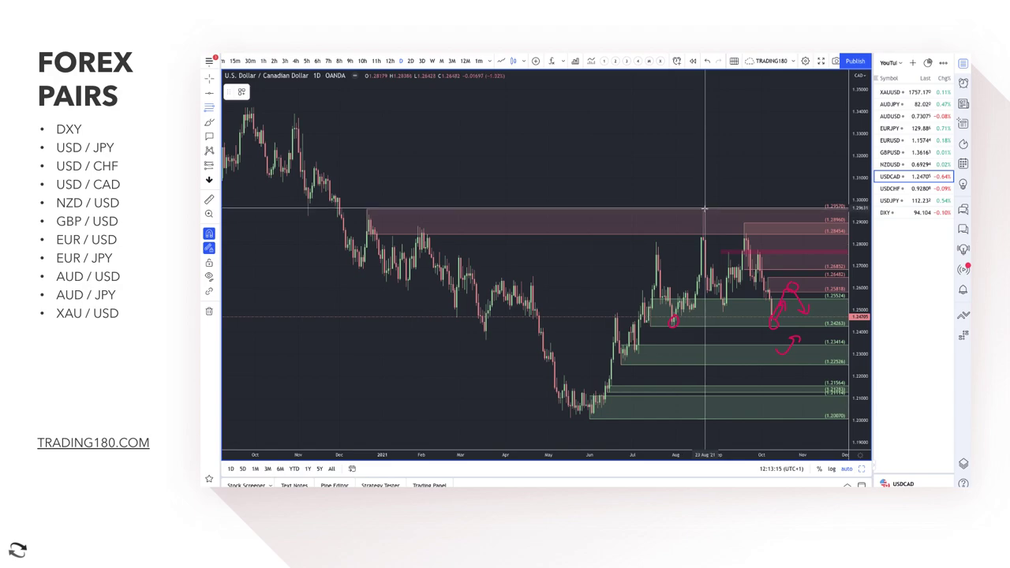
drag(702, 210, 589, 418)
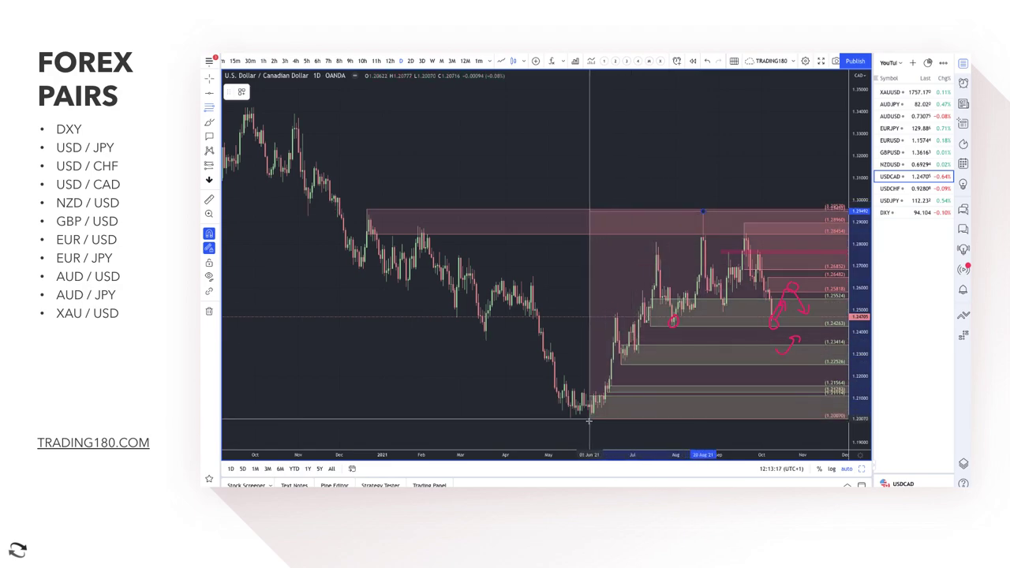
click(241, 92)
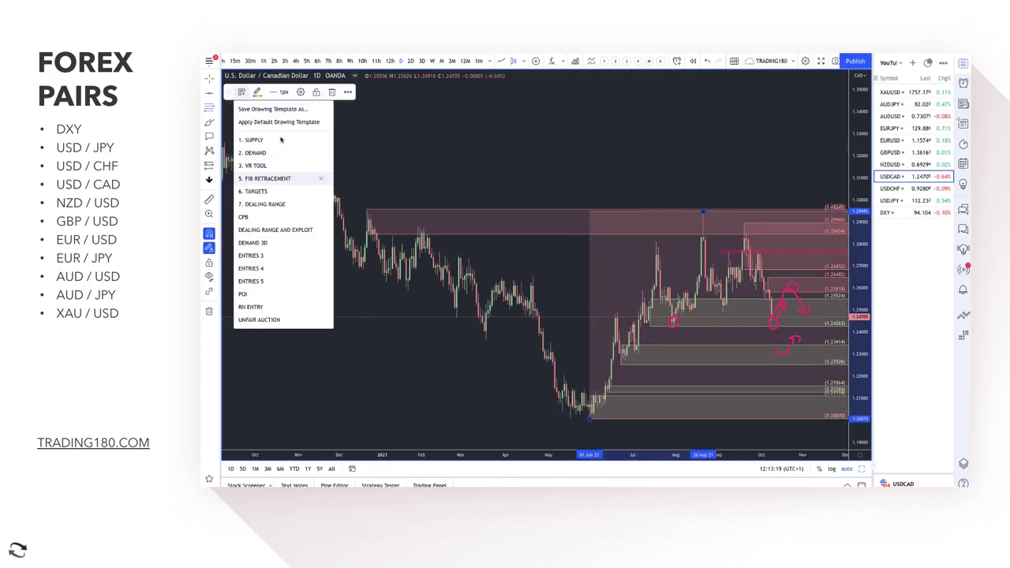
click(272, 176)
scroll(513, 261, up, 4)
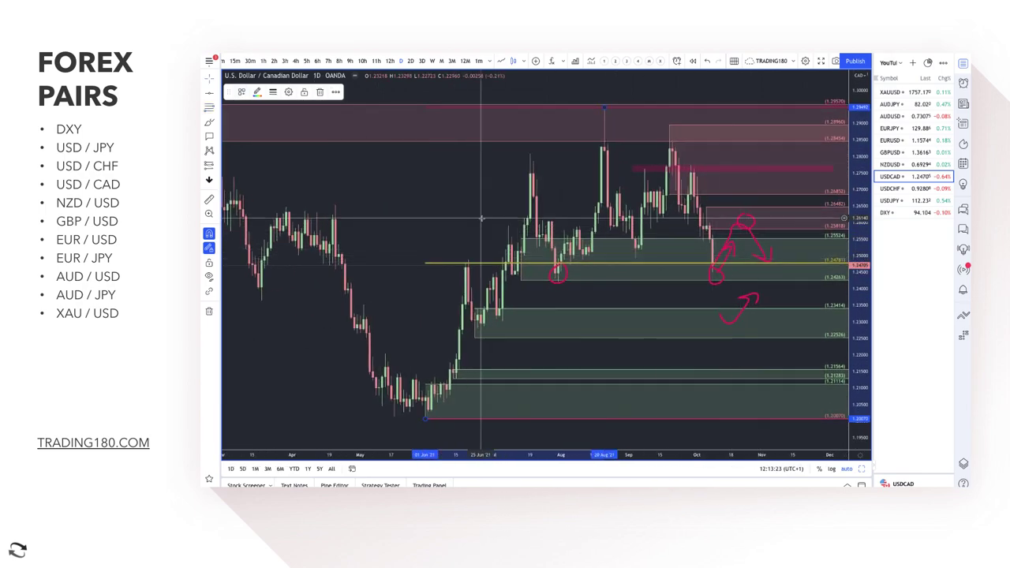
Step: Brush a long falling arrow from the early-October supply zone into the 1.22526–1.23414 green zone, and a curve rising out of that green zone
click(676, 214)
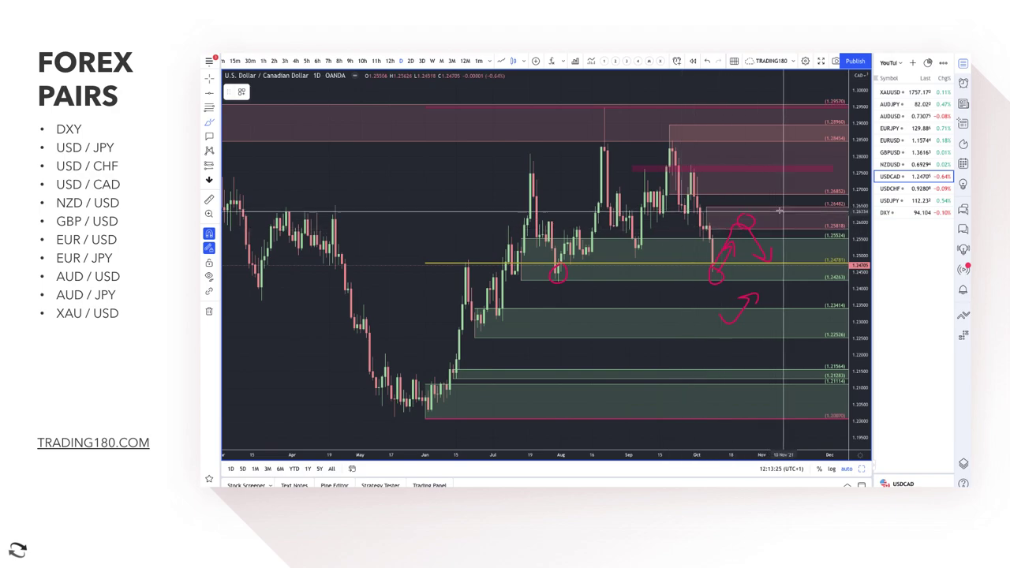
mouse_move(765, 215)
mouse_down()
mouse_move(789, 233)
mouse_move(806, 308)
mouse_up()
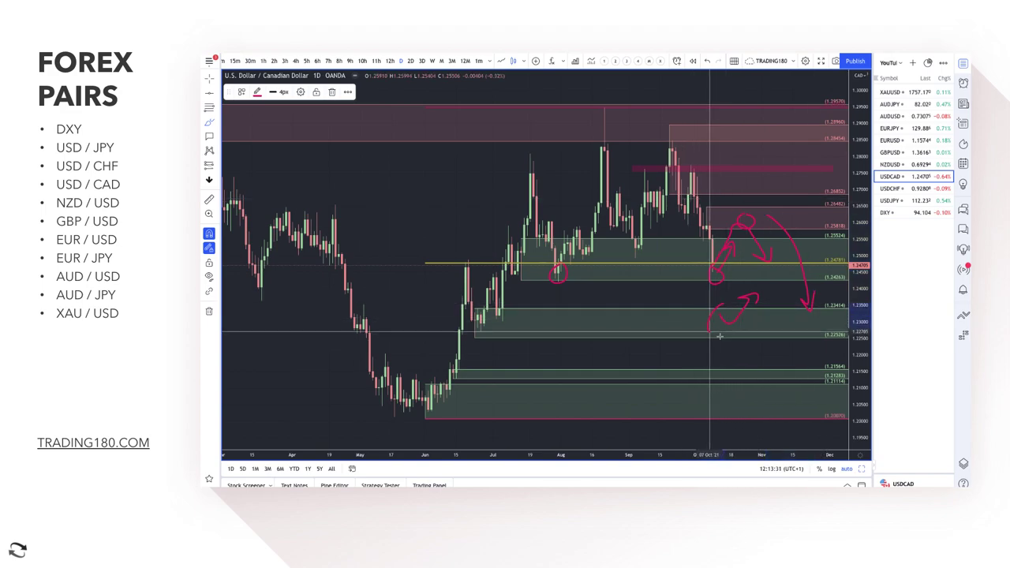
mouse_move(717, 301)
mouse_down()
mouse_move(732, 322)
mouse_move(781, 284)
mouse_move(785, 292)
mouse_up()
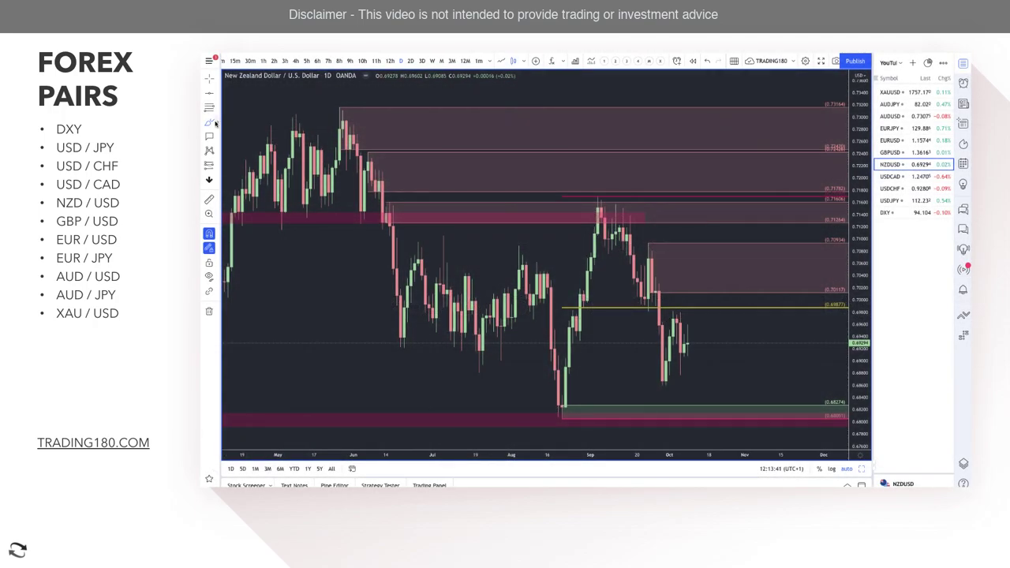
Step: Switch to the NZD/USD chart, brush a path dipping into the green zone below 0.68274 and rebounding with an arrow, and circle the August low
click(208, 124)
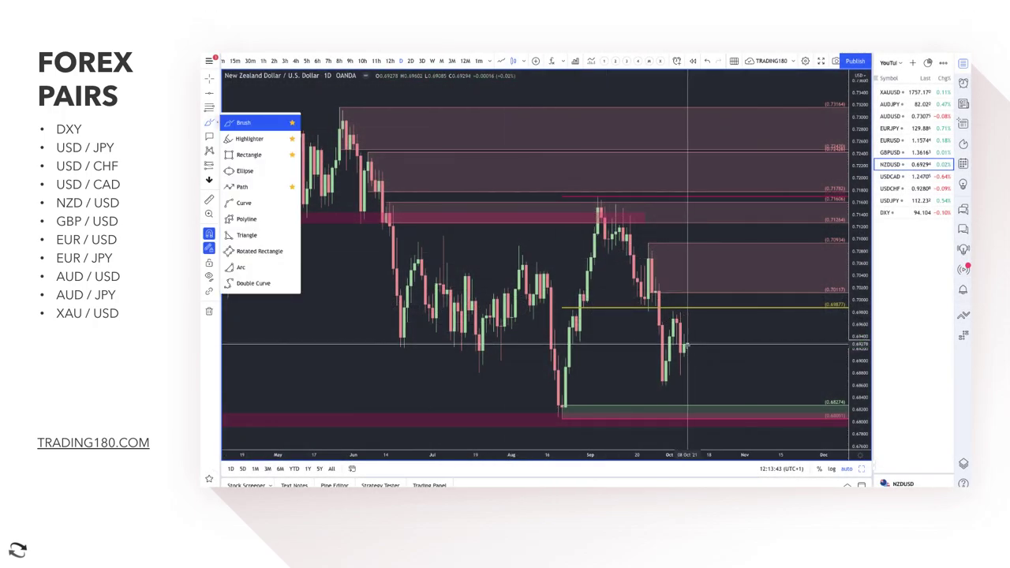
mouse_move(686, 345)
mouse_down()
mouse_move(717, 413)
mouse_move(750, 371)
mouse_move(751, 387)
mouse_up()
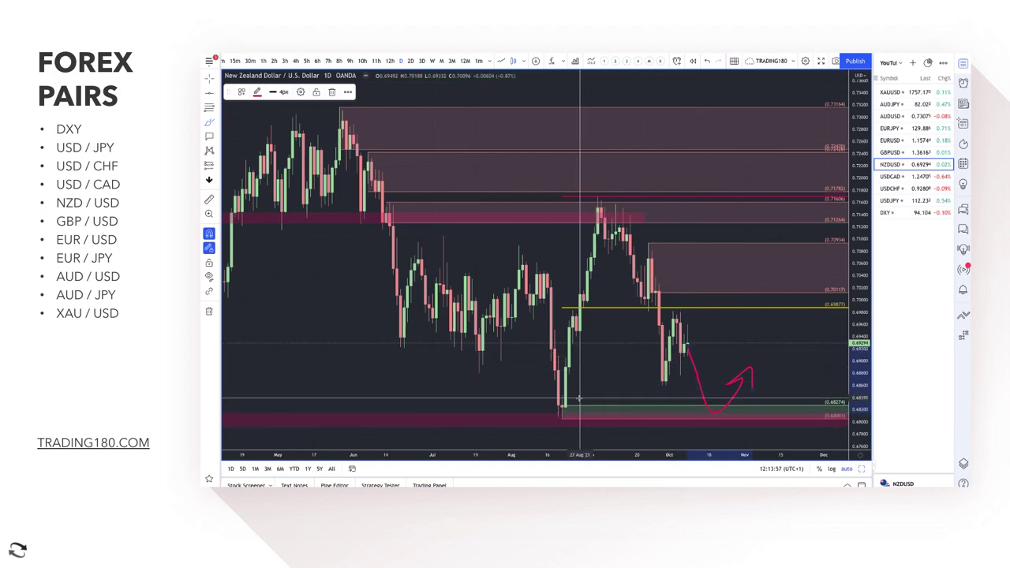
scroll(574, 394, down, 5)
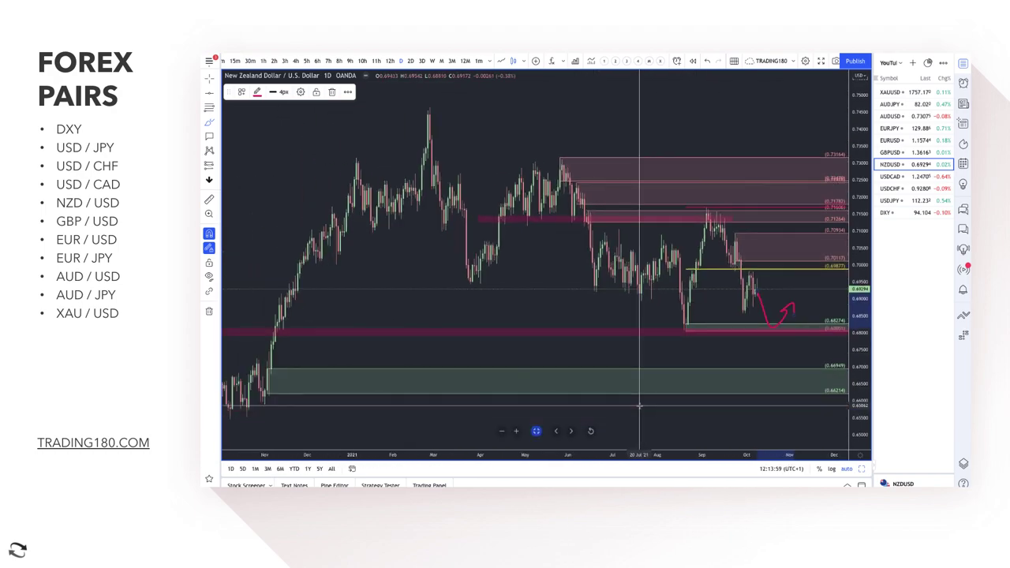
drag(683, 319, 688, 314)
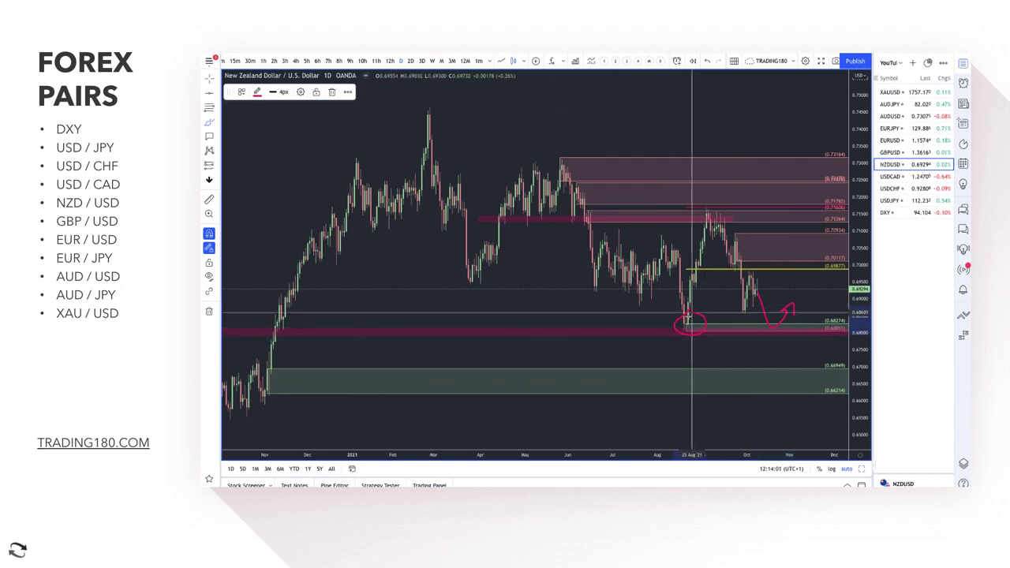
Step: Brush a short rising line and a horizontal arrow beneath it above the April–May candles on the NZD/USD chart
scroll(754, 345, up, 3)
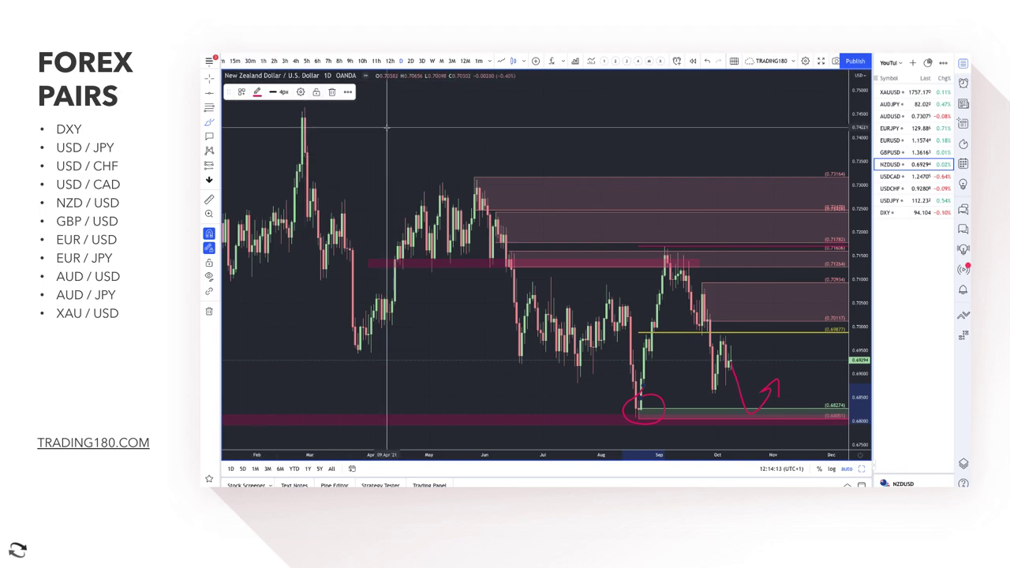
drag(396, 138, 457, 103)
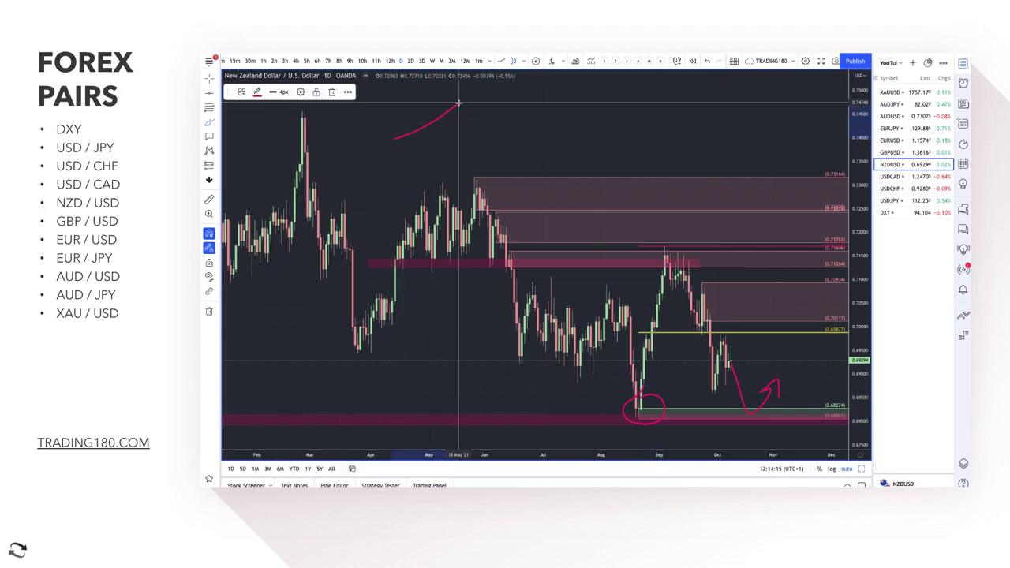
drag(471, 141, 463, 141)
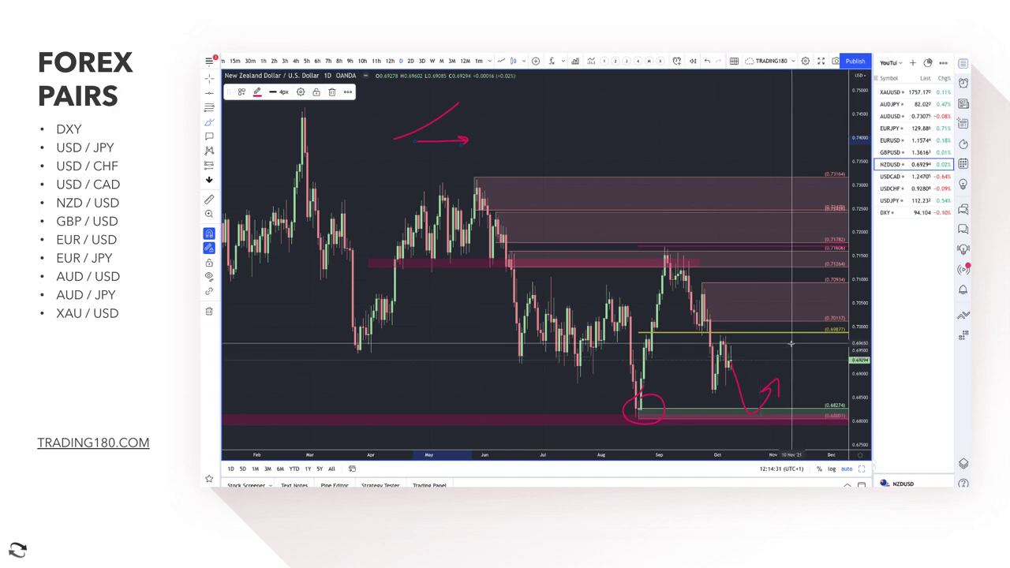
Step: Draw a retracement zone from 0.69402 to the early-October high, apply the 1. SUPPLY template, and move its upper anchor to the 4 October high
scroll(620, 316, up, 2)
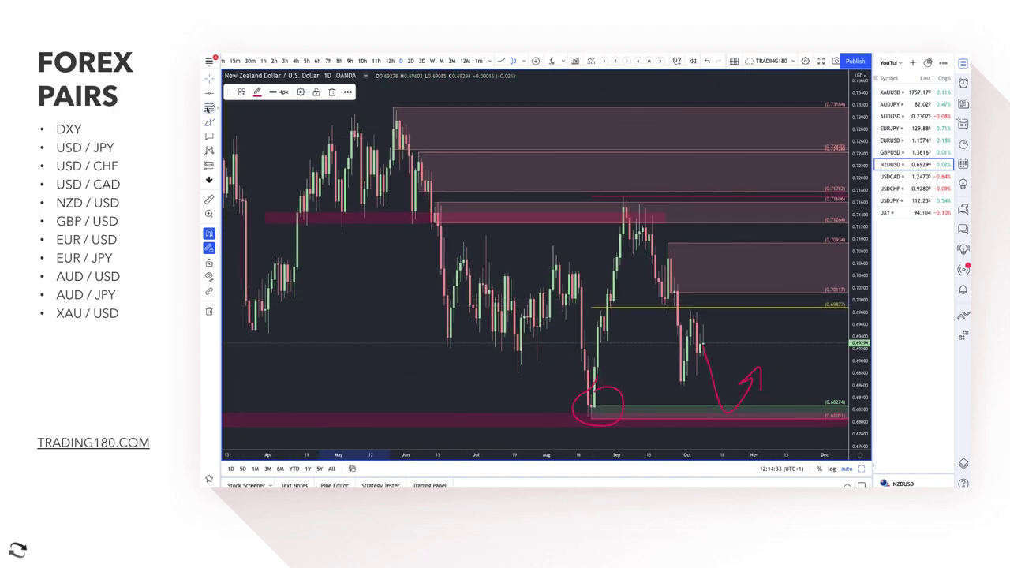
key(Escape)
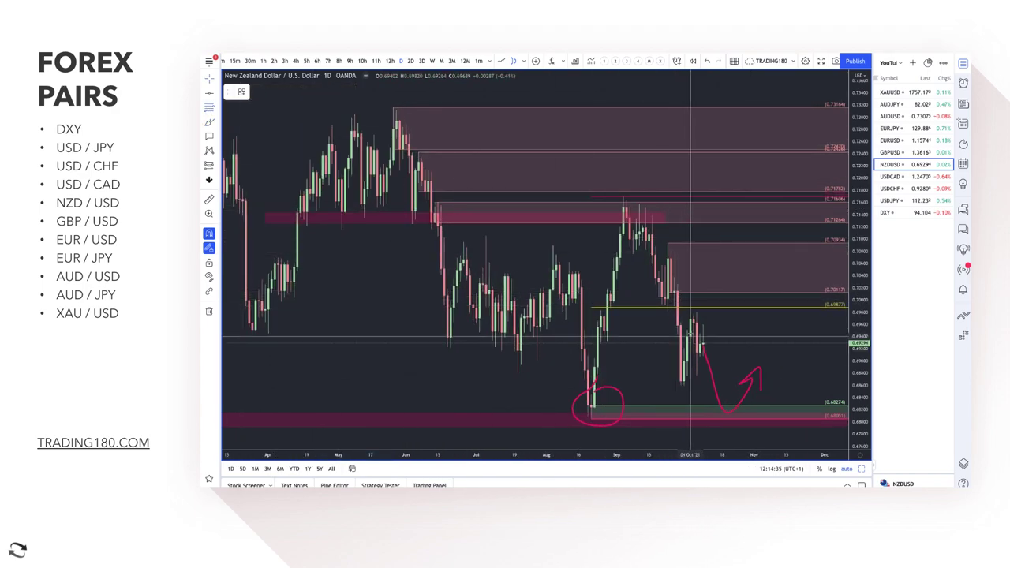
click(694, 322)
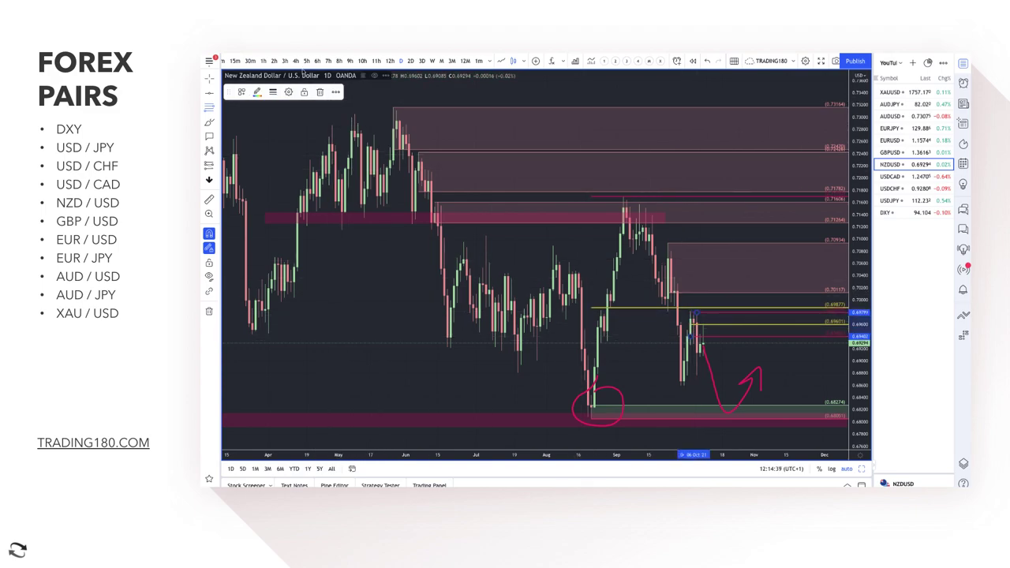
click(241, 92)
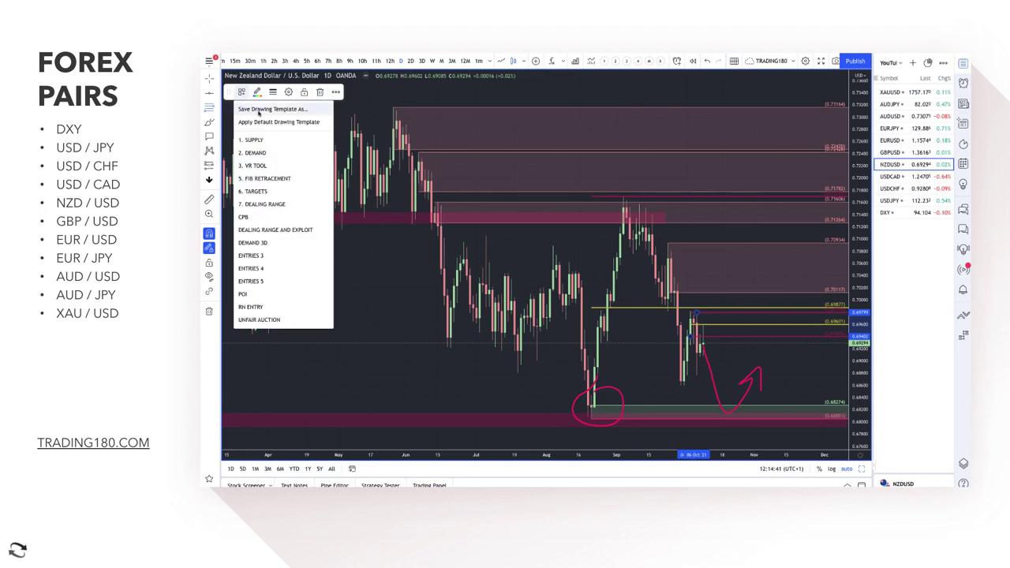
click(267, 142)
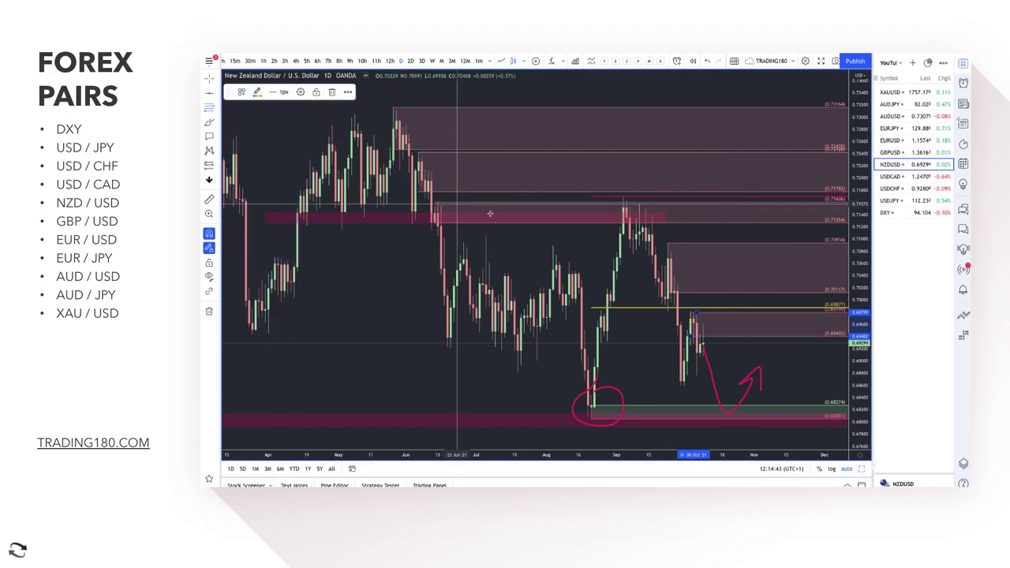
click(691, 314)
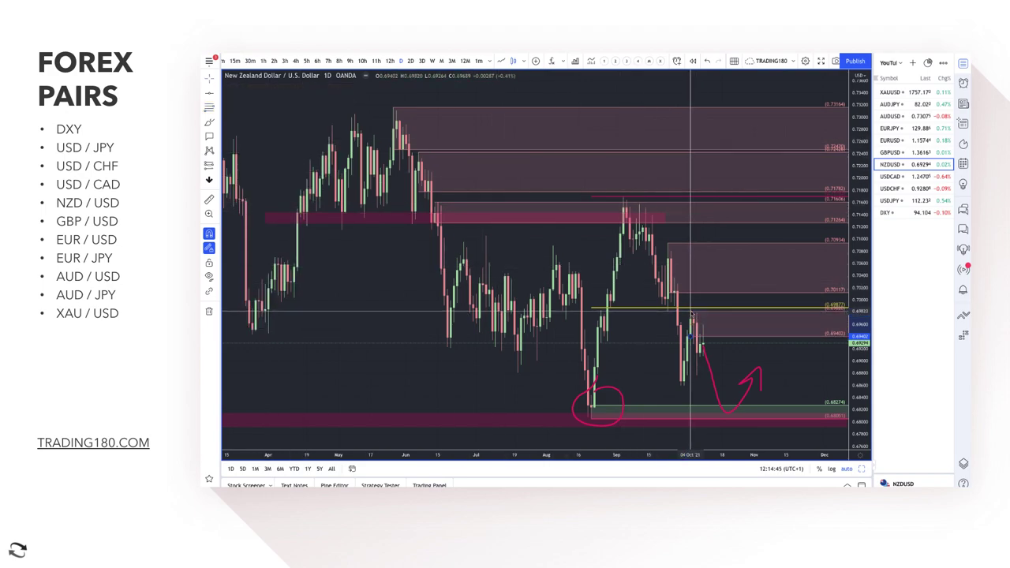
click(691, 314)
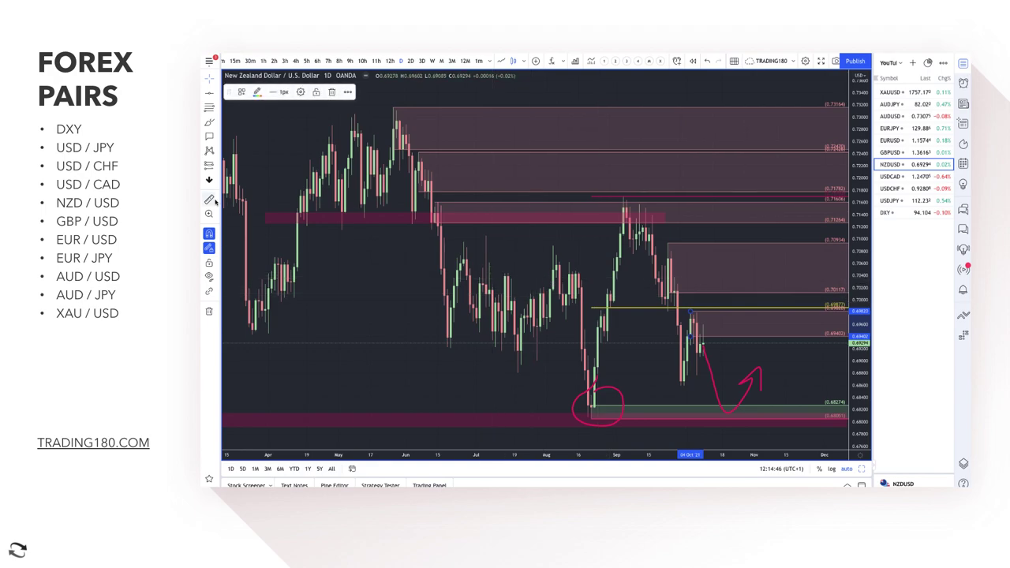
Step: Brush the word "off" below the April candles and a short stroke at the projected dip into the green zone
click(208, 123)
mouse_move(287, 326)
mouse_down()
mouse_move(301, 321)
mouse_move(314, 369)
mouse_move(341, 347)
mouse_up()
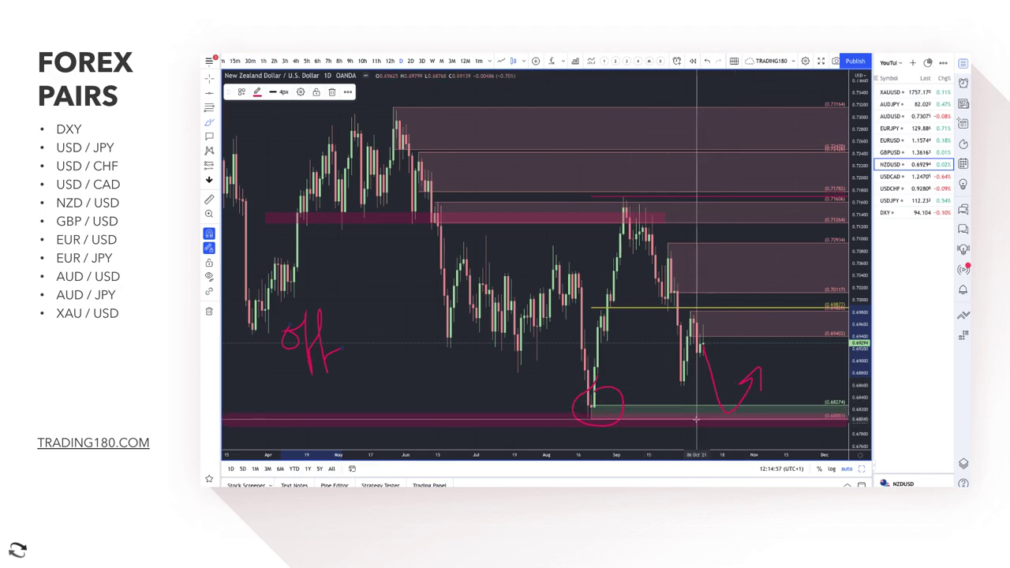
scroll(721, 325, up, 2)
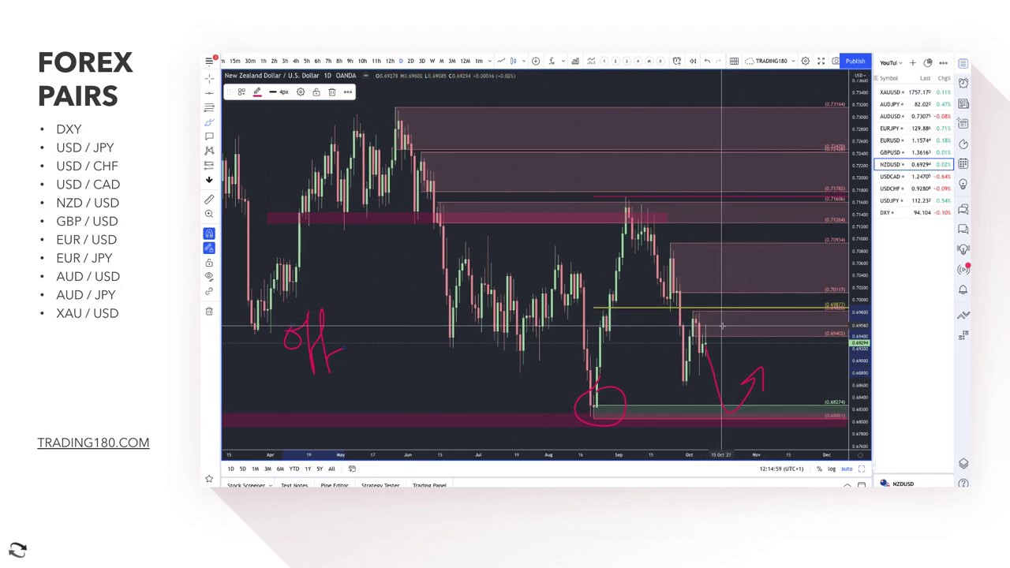
scroll(721, 325, up, 1)
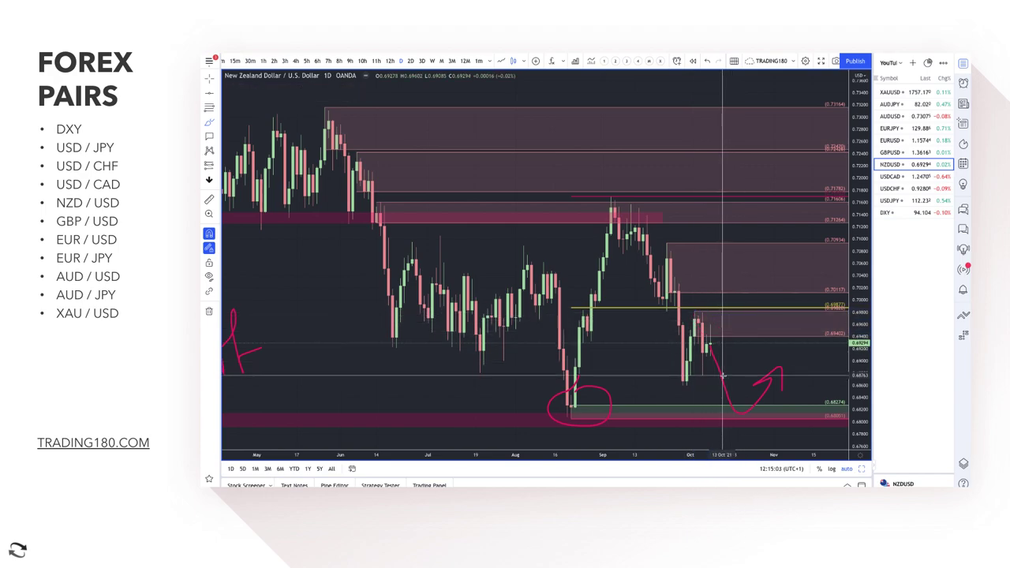
drag(734, 402, 759, 404)
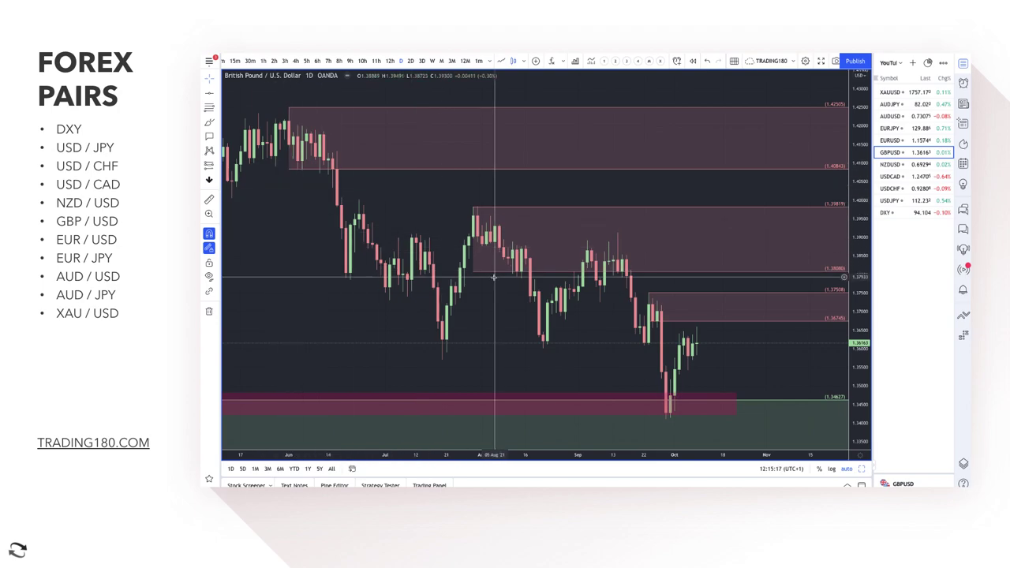
click(209, 108)
drag(688, 356, 683, 330)
key(Delete)
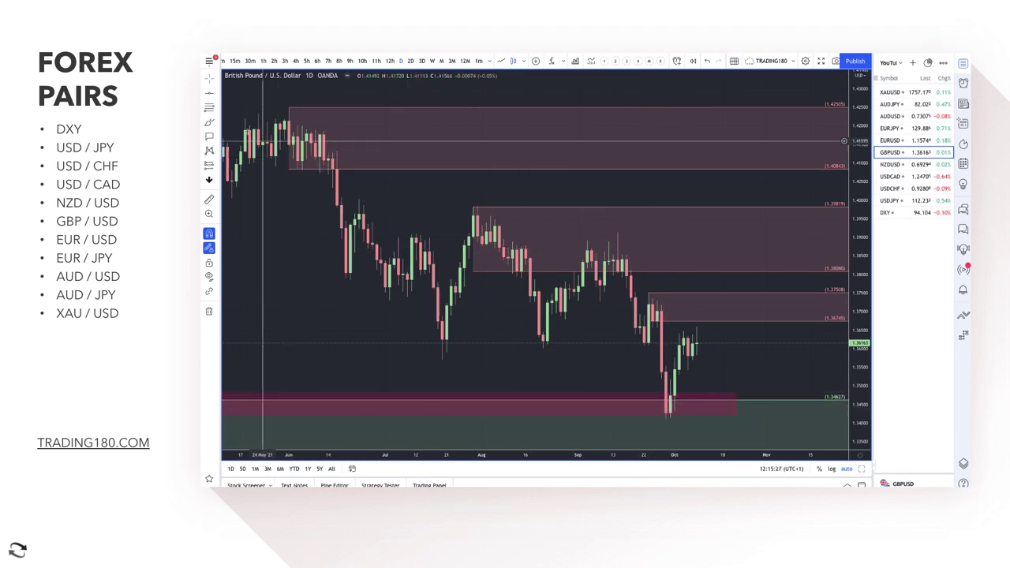
Step: On the GBP/USD chart, draw a retracement zone from 1.35379 to the 30 September low at 1.34157 and apply the 2. DEMAND template
click(209, 107)
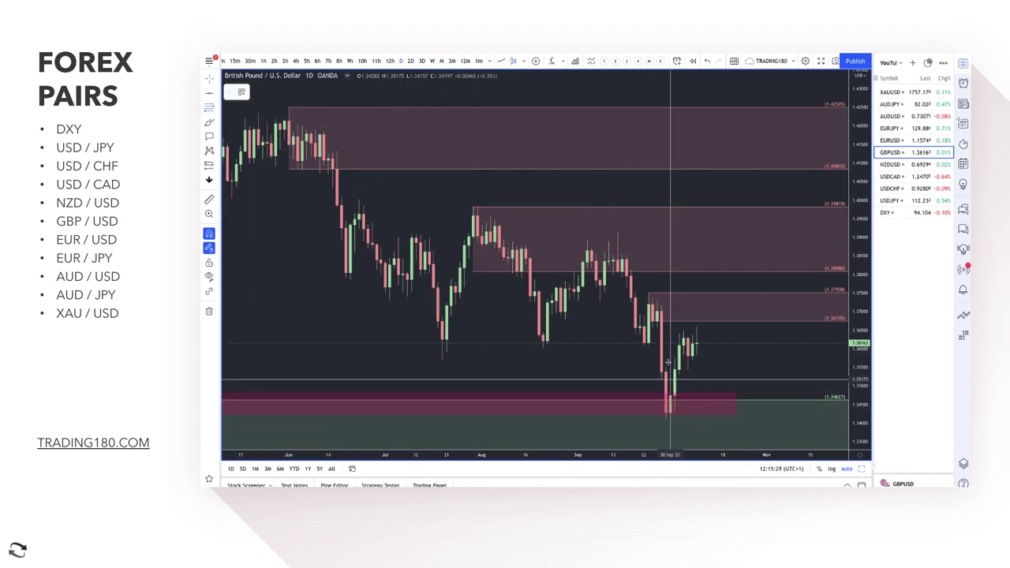
drag(670, 370, 669, 418)
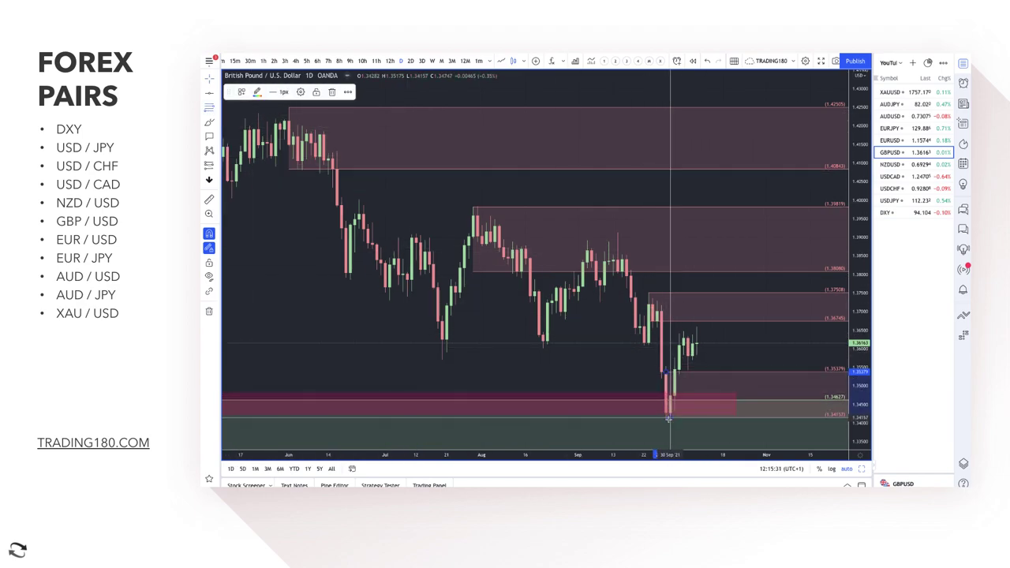
click(241, 92)
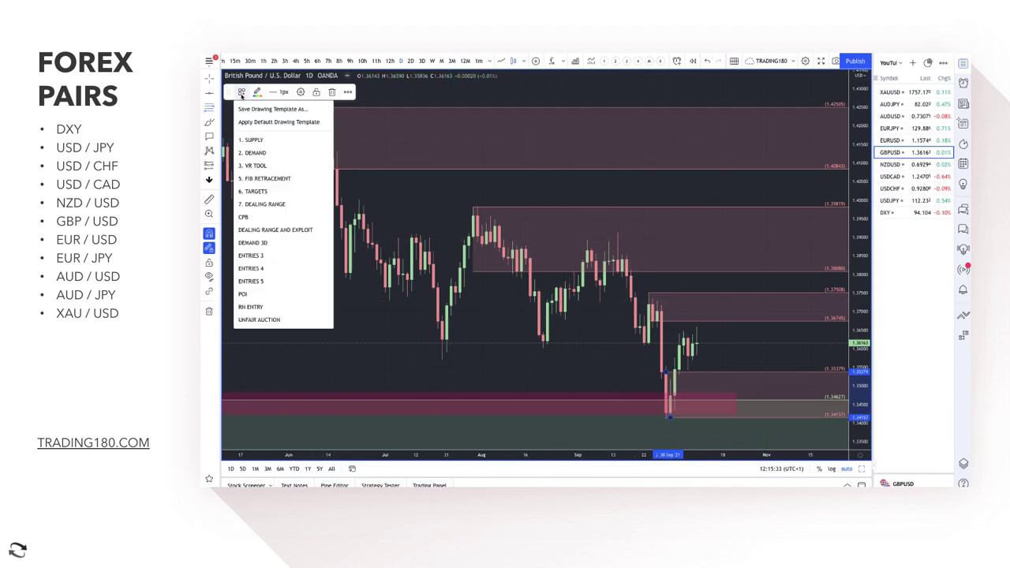
click(273, 152)
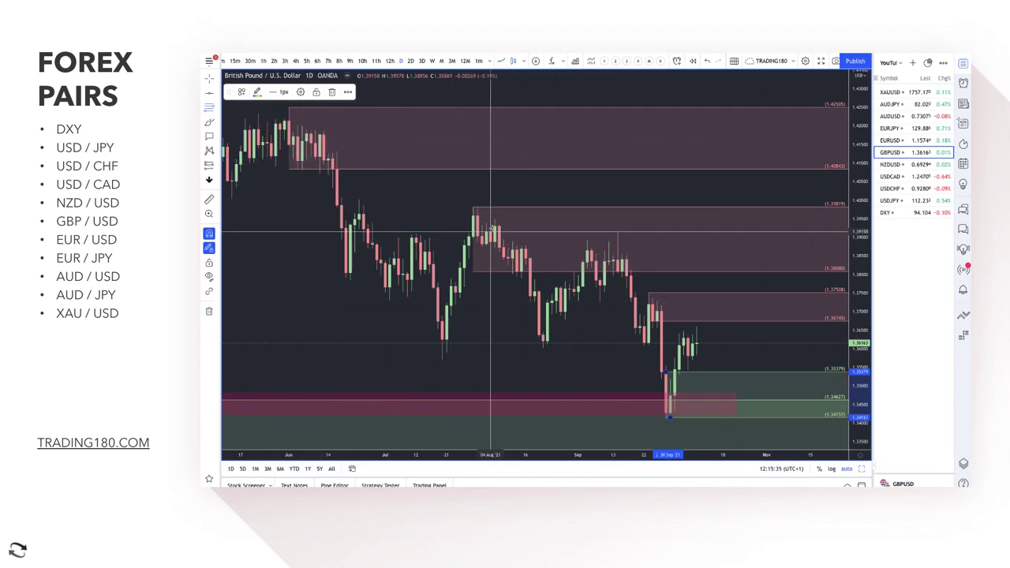
Step: Switch to the Bloomberg article on BOE's inflation warning and highlight parts of its headline and opening paragraph while reading
scroll(491, 231, up, 2)
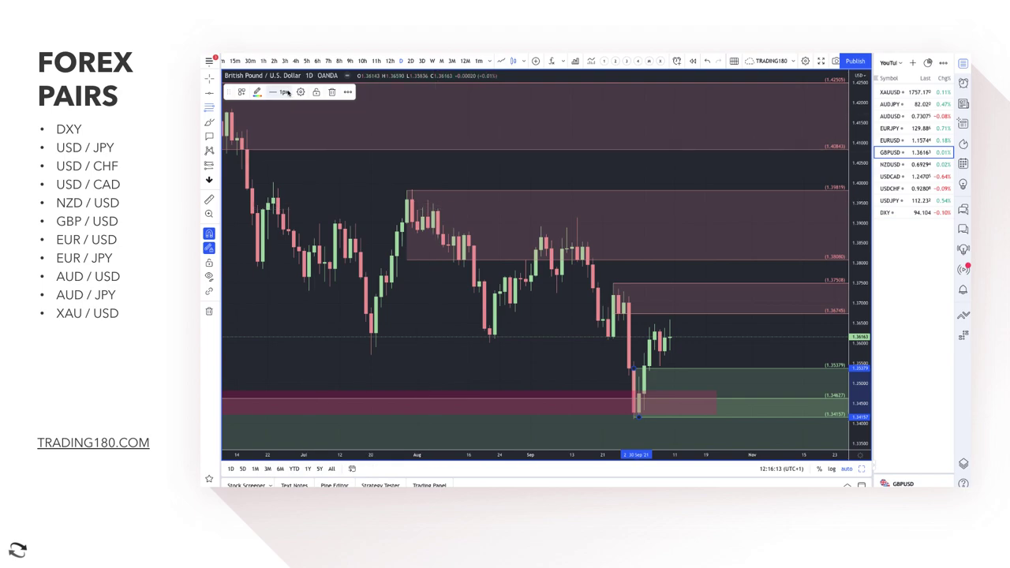
click(542, 234)
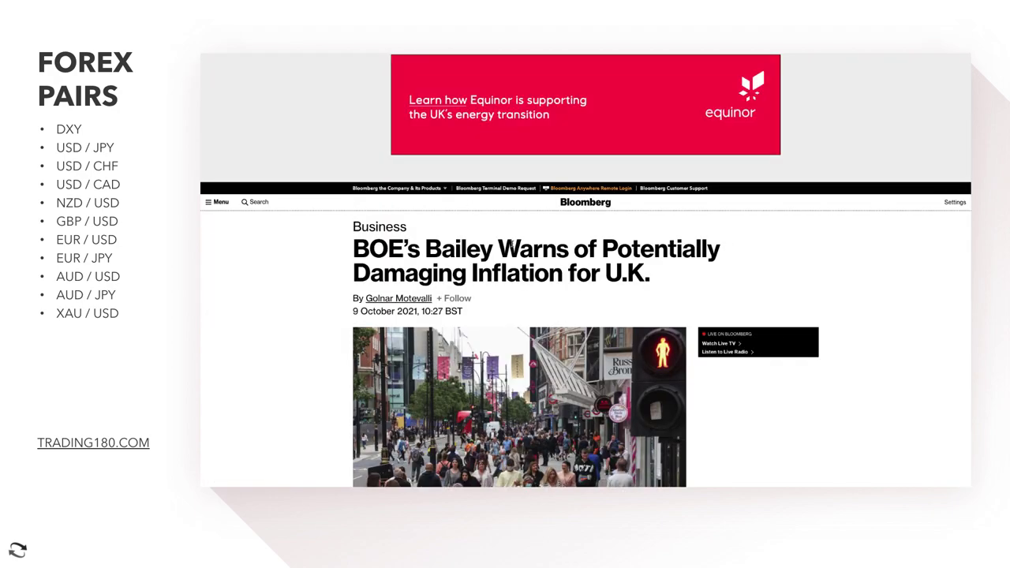
scroll(543, 269, down, 4)
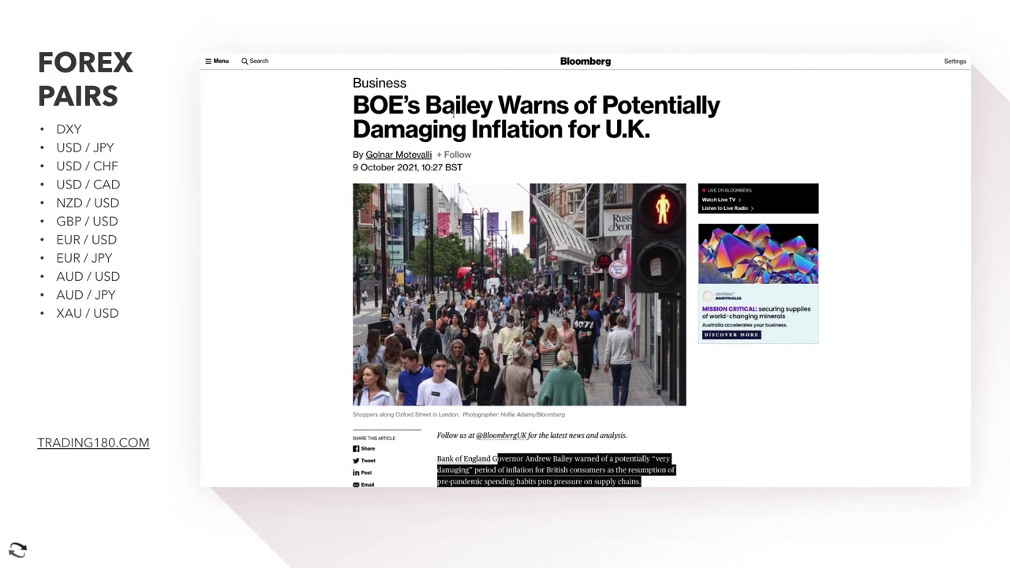
drag(422, 128, 645, 128)
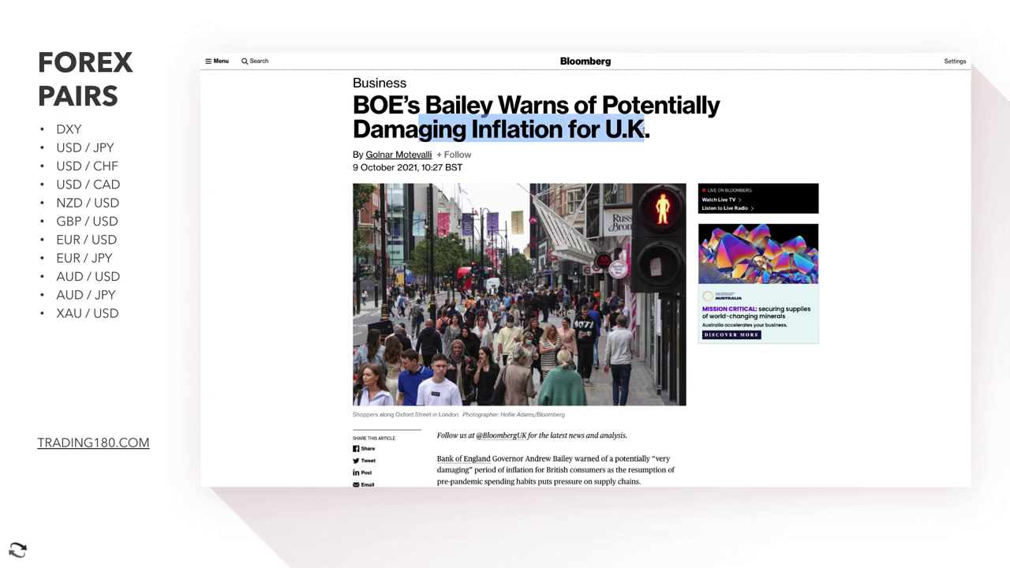
scroll(533, 401, down, 3)
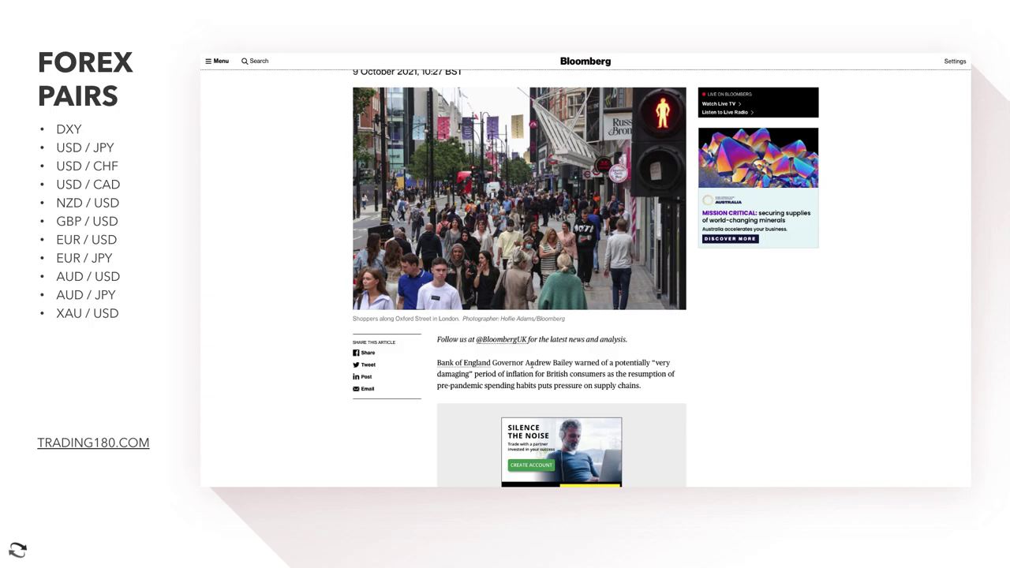
scroll(481, 309, down, 2)
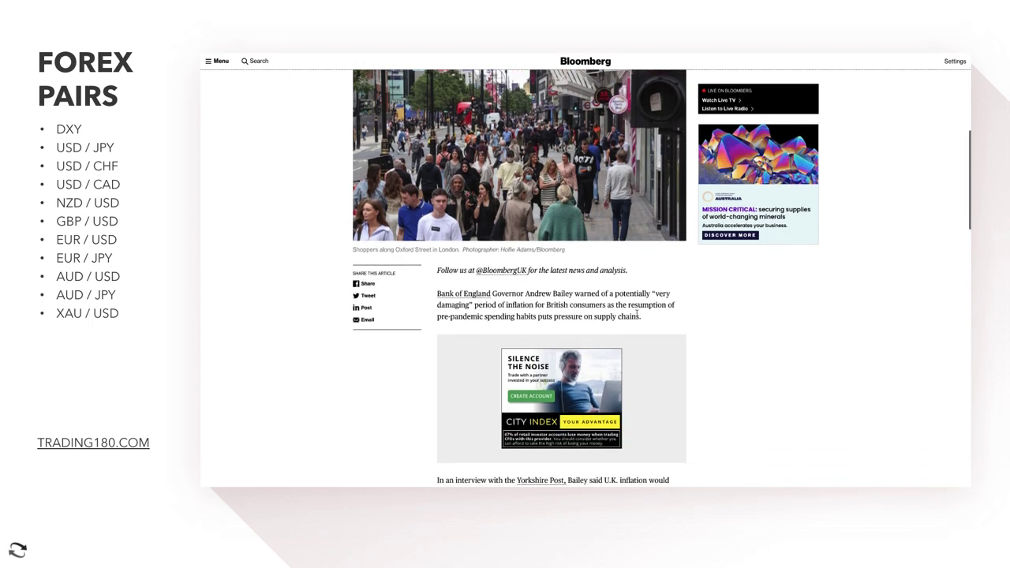
drag(481, 308, 650, 323)
scroll(650, 323, down, 3)
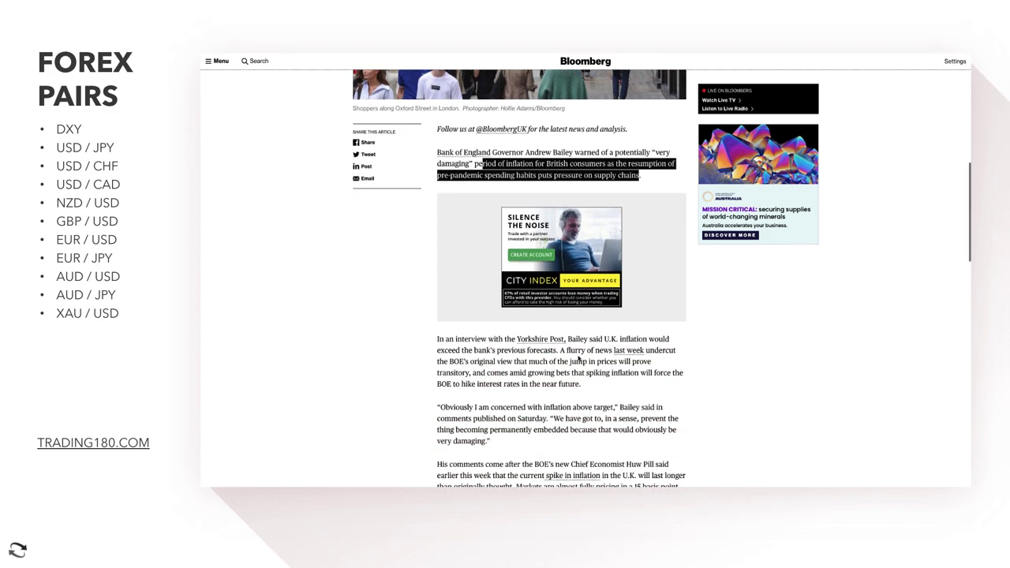
Step: Read the Yorkshire Post interview paragraph, highlighting the passages on inflation forecasts, transitory price jumps and rate-hike bets
mouse_move(574, 340)
mouse_down()
mouse_move(643, 340)
mouse_move(494, 351)
mouse_move(586, 352)
mouse_up()
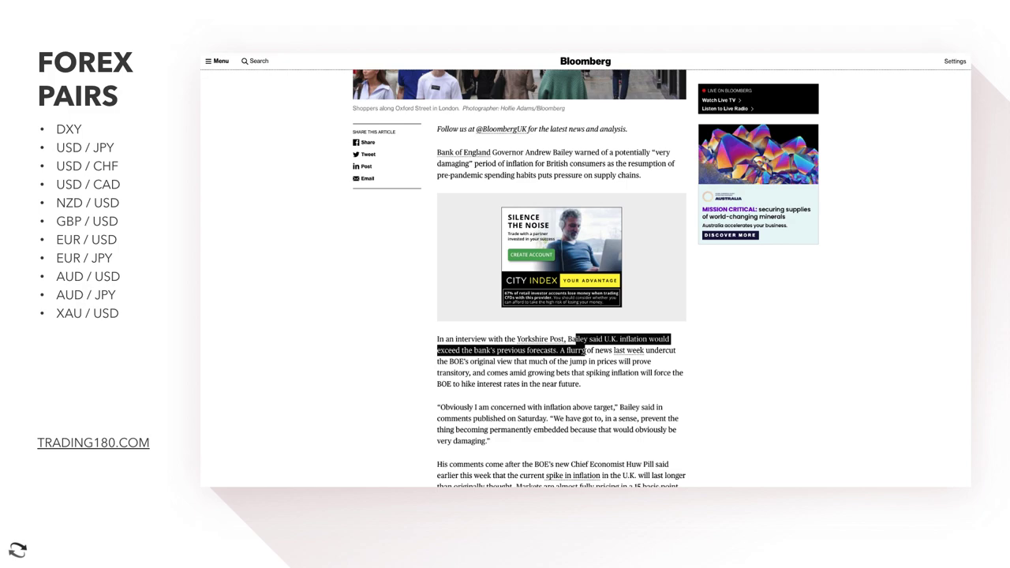
drag(586, 352, 469, 372)
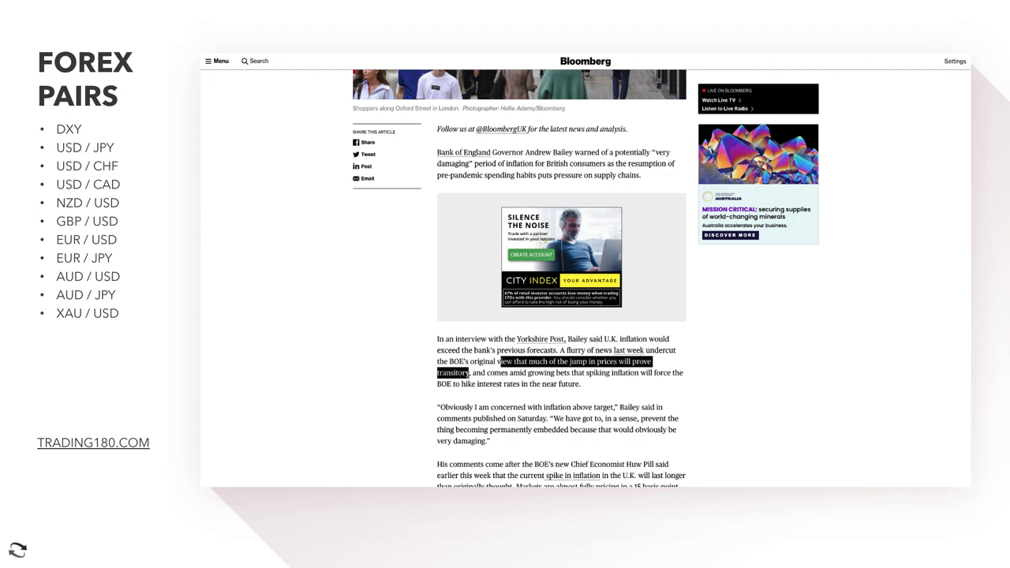
click(467, 373)
drag(470, 373, 589, 385)
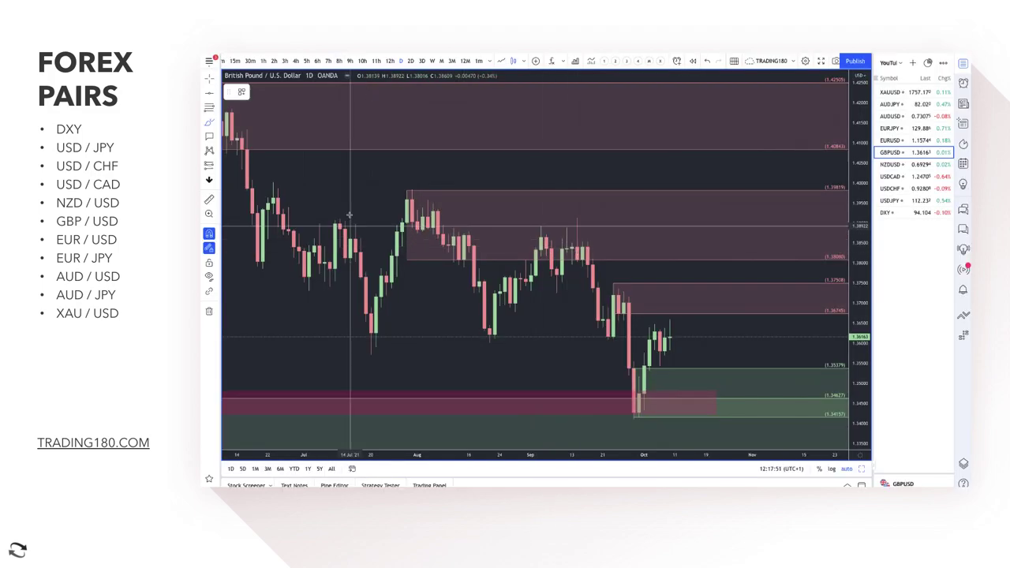
Step: Back on GBP/USD, brush an arrow peaking in the 1.36745–1.37508 supply zone and falling, and another dipping into the 1.34157–1.35379 demand zone and rebounding
click(211, 123)
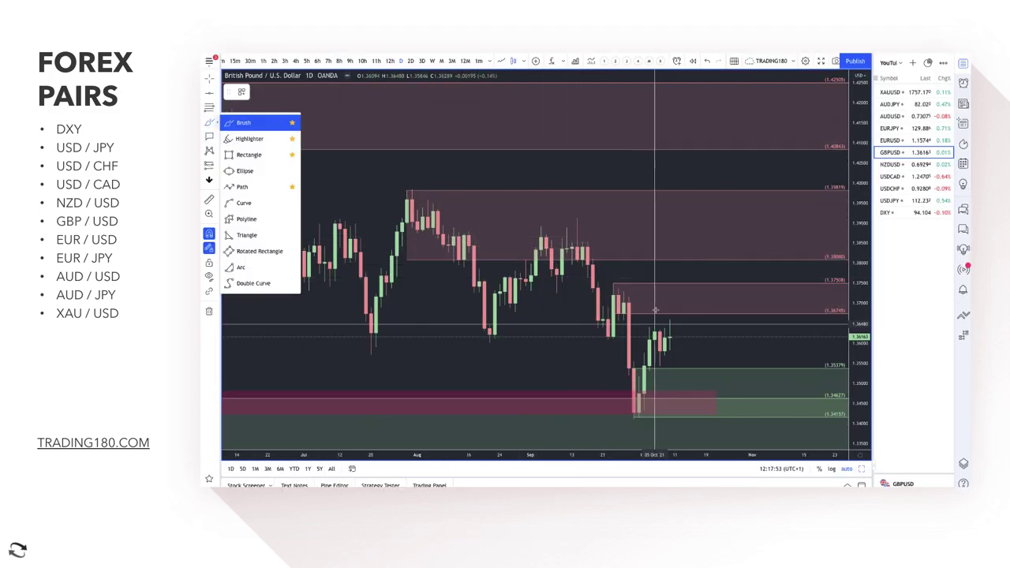
click(258, 125)
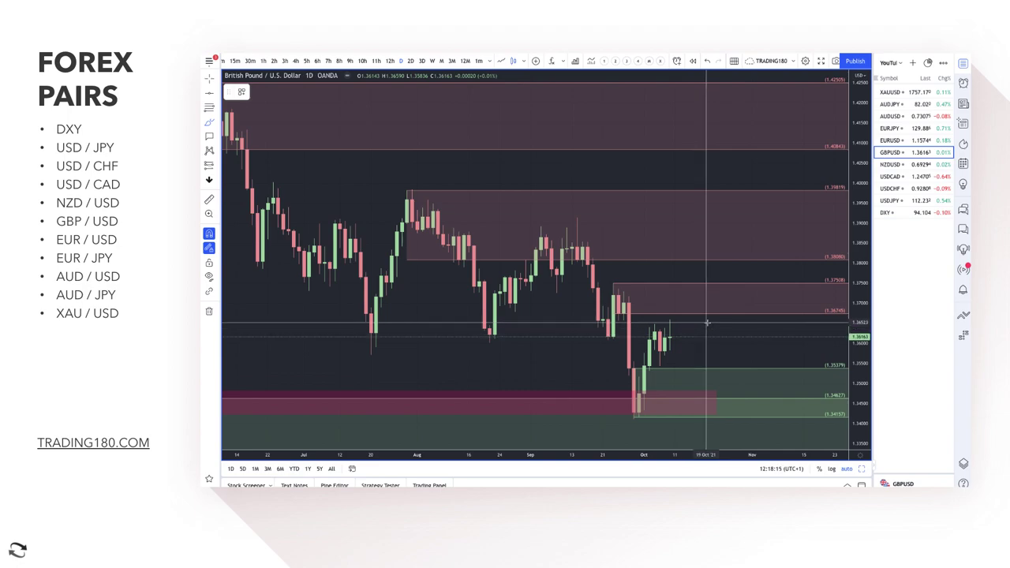
scroll(704, 355, down, 3)
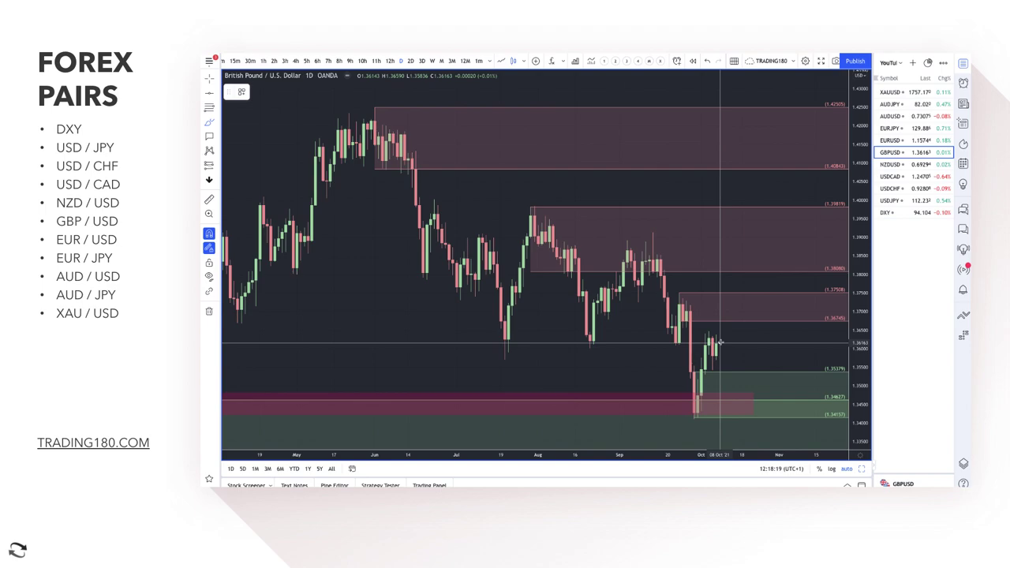
mouse_move(719, 342)
mouse_down()
mouse_move(741, 307)
mouse_move(771, 359)
mouse_move(776, 347)
mouse_up()
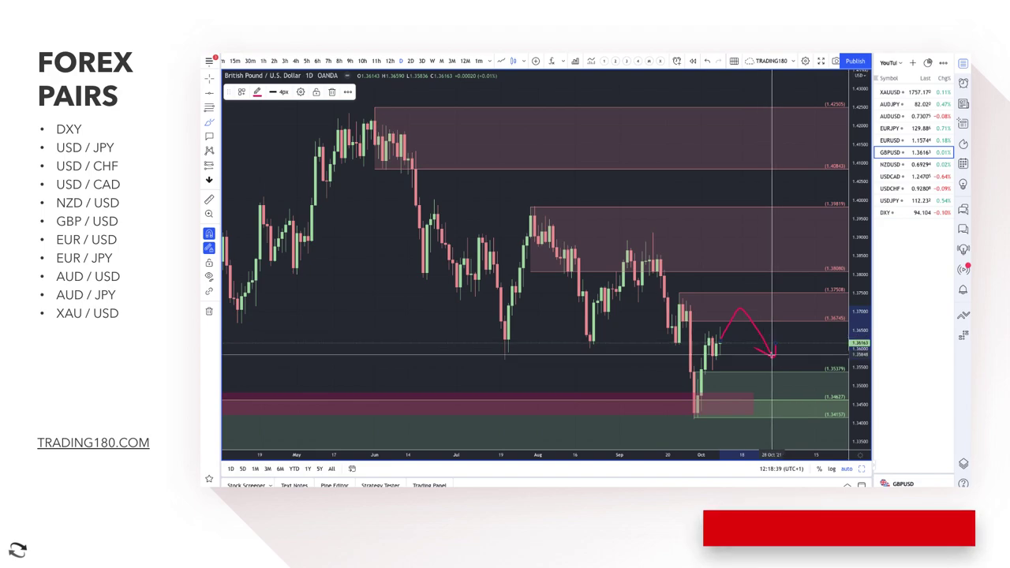
scroll(744, 397, down, 2)
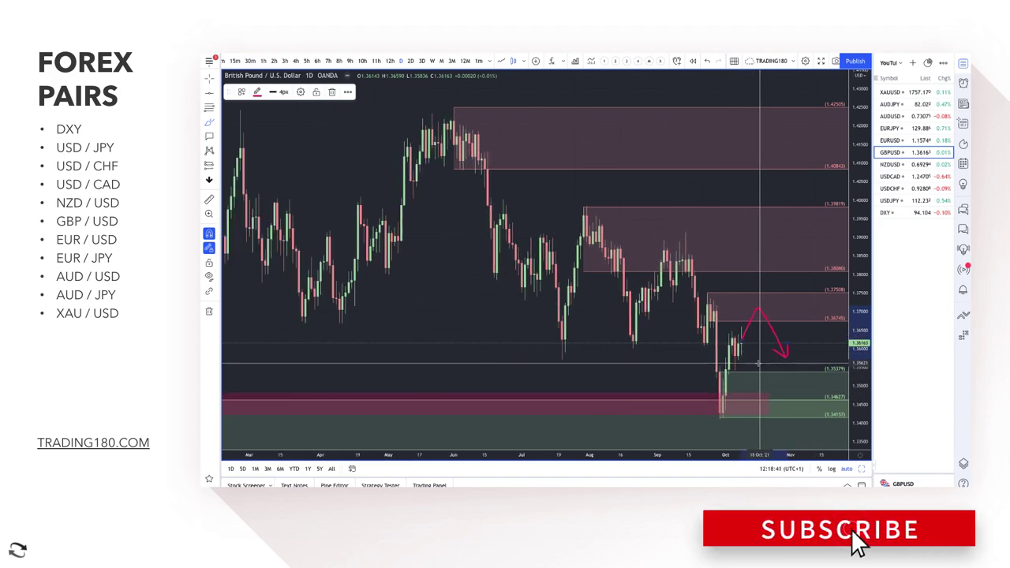
mouse_move(753, 313)
mouse_down()
mouse_move(769, 403)
mouse_move(810, 379)
mouse_up()
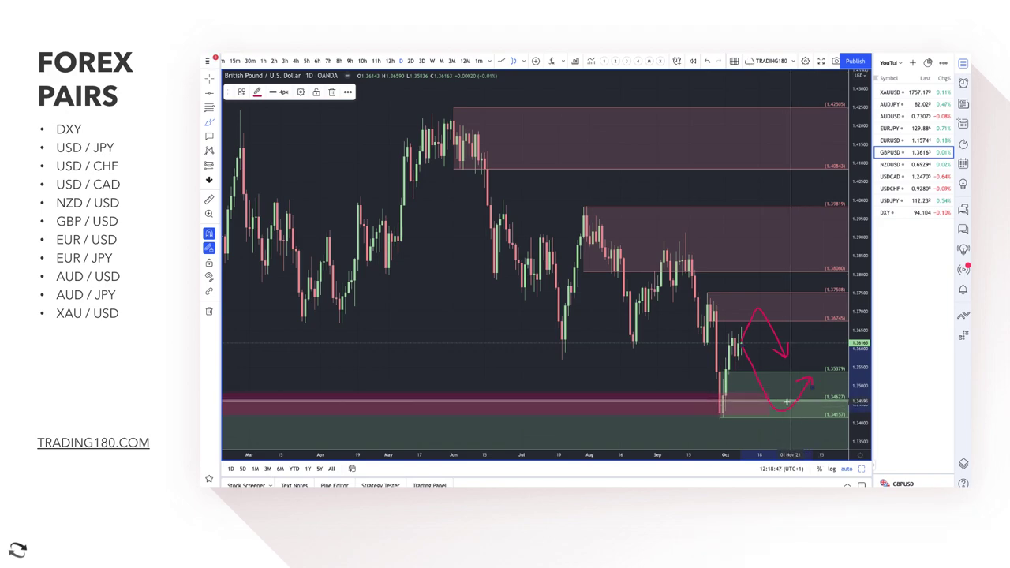
Step: Examine the GBP/USD zones and brushed paths against the price history back to early 2020
scroll(744, 406, down, 3)
scroll(682, 342, down, 2)
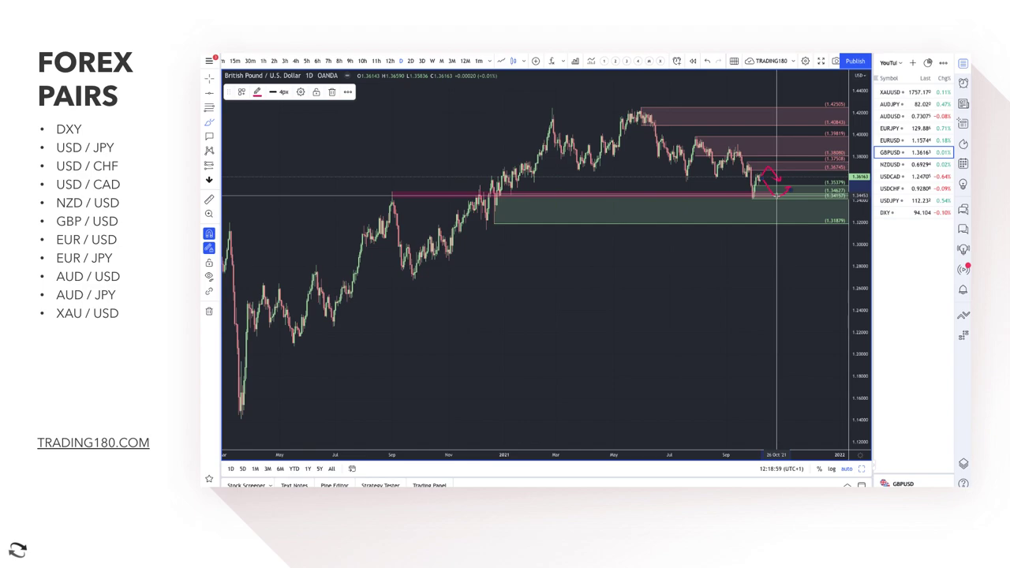
scroll(777, 193, up, 3)
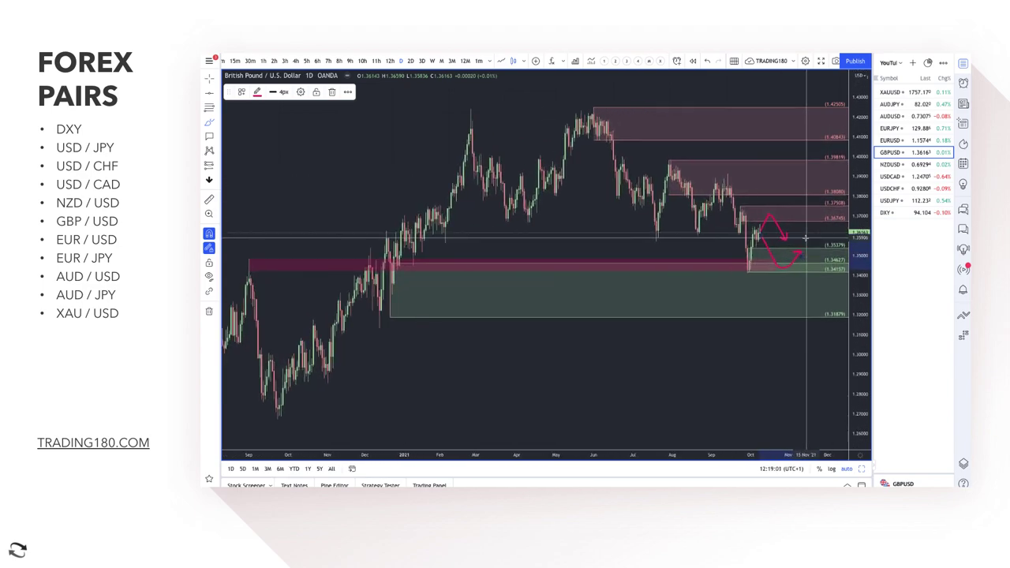
scroll(805, 236, up, 2)
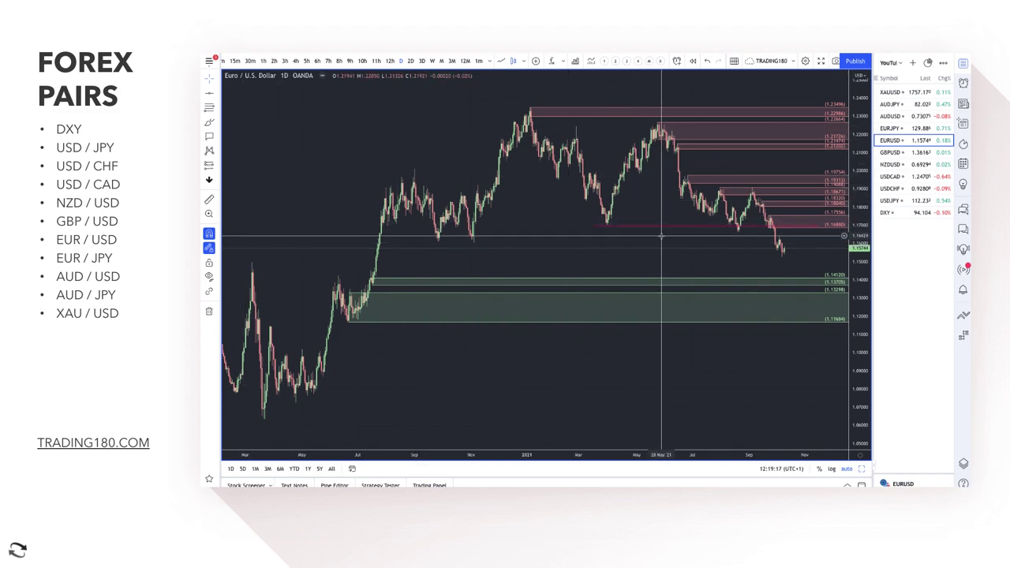
Step: Review recent price action and supply zones on the EUR/USD chart, and check the Bloomberg article on September payrolls and the Fed taper
scroll(661, 235, up, 6)
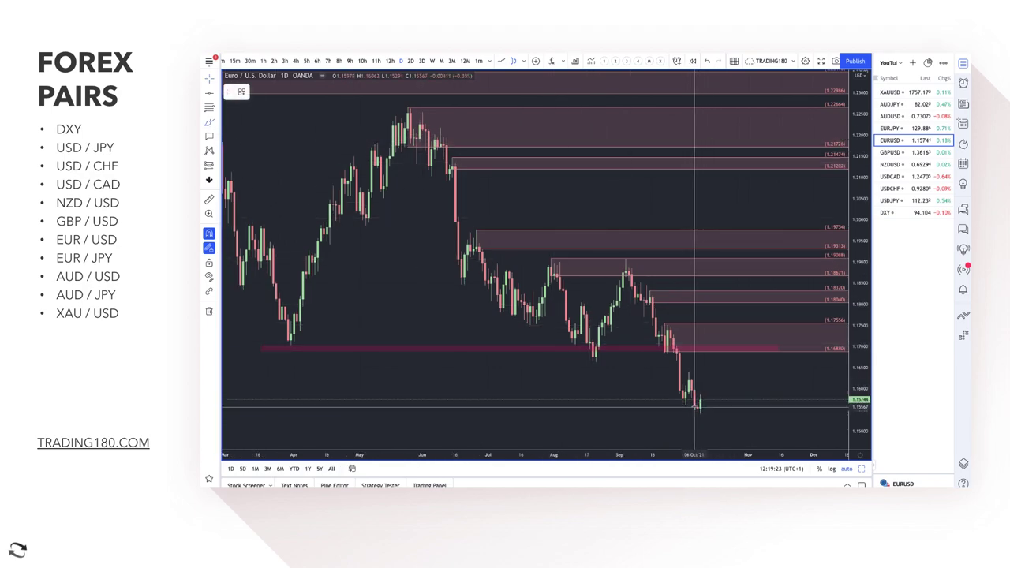
scroll(733, 392, up, 5)
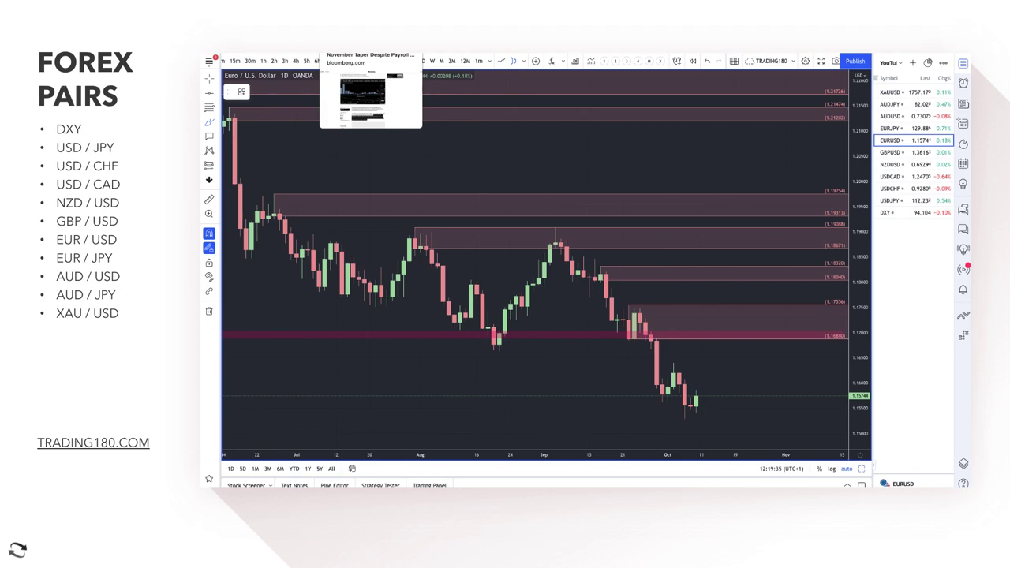
click(371, 52)
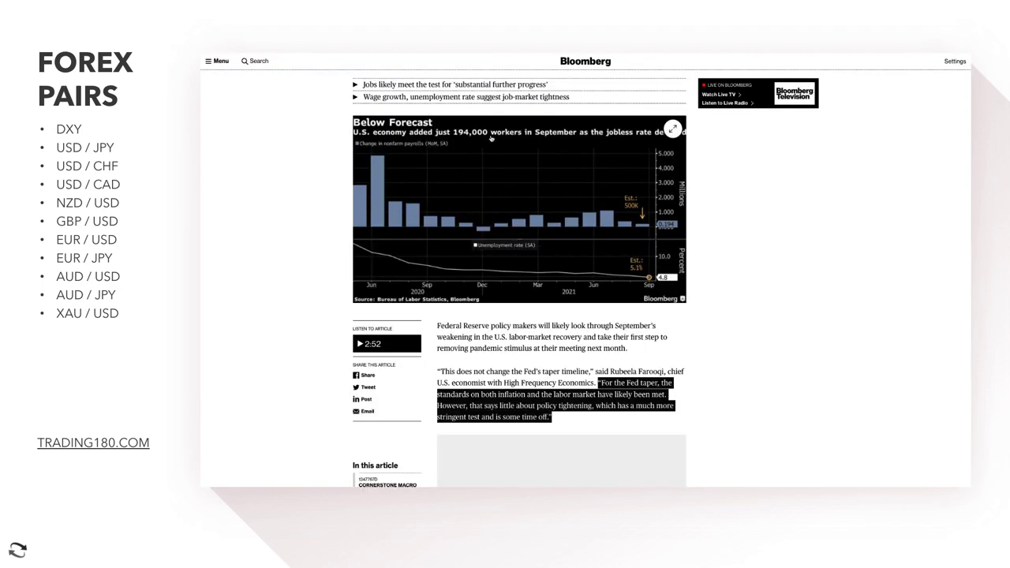
scroll(490, 138, up, 4)
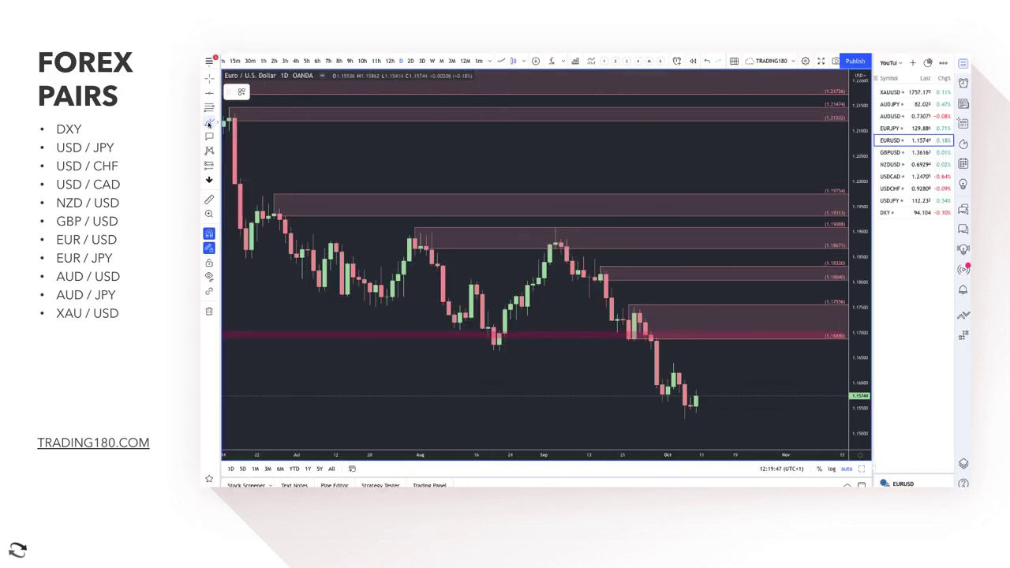
Step: On EUR/USD, draw a retracement zone from 1.15930 to the 4 October high at 1.16402 and apply the 1. SUPPLY template
click(208, 123)
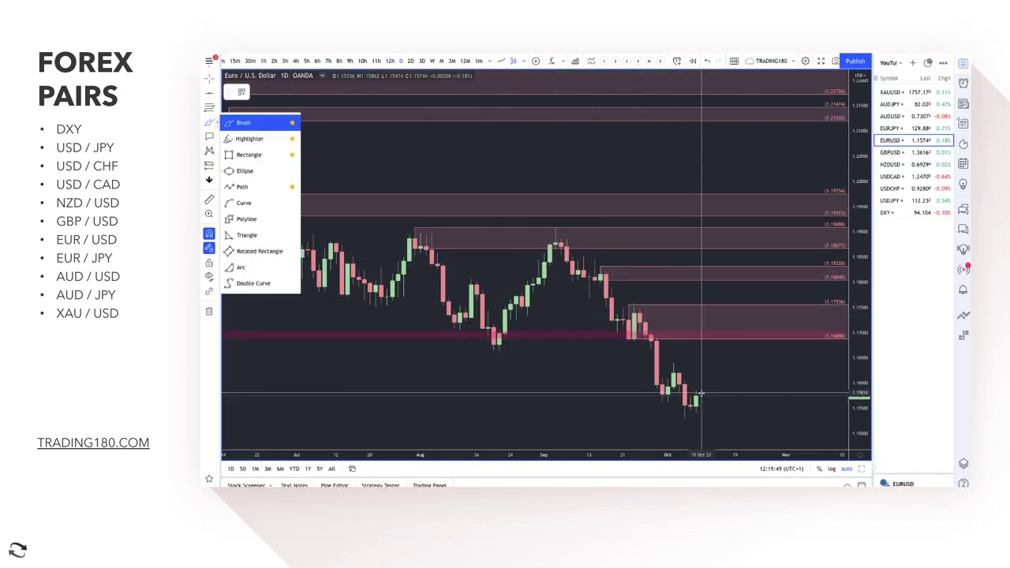
click(208, 108)
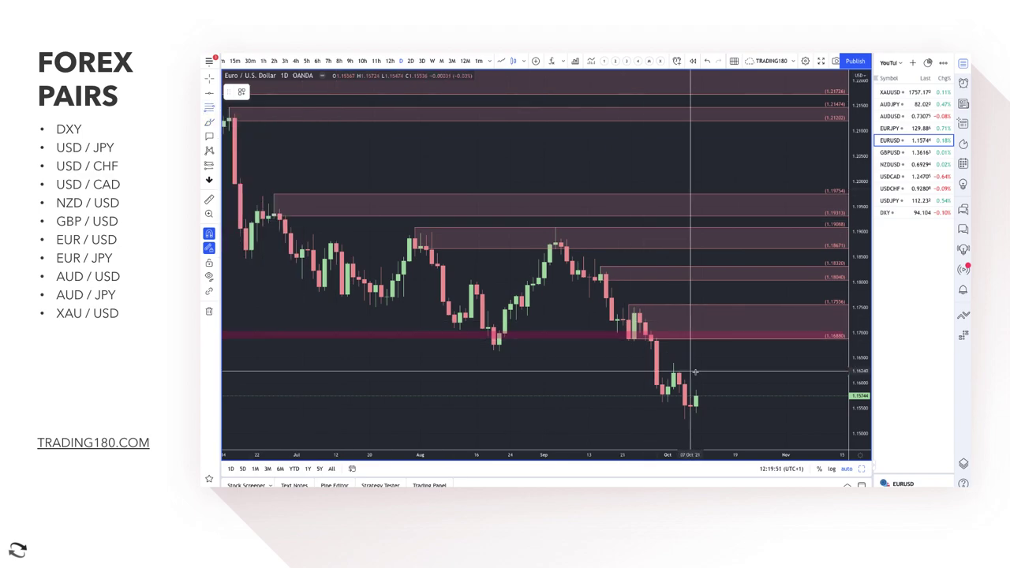
drag(673, 386, 673, 364)
click(242, 92)
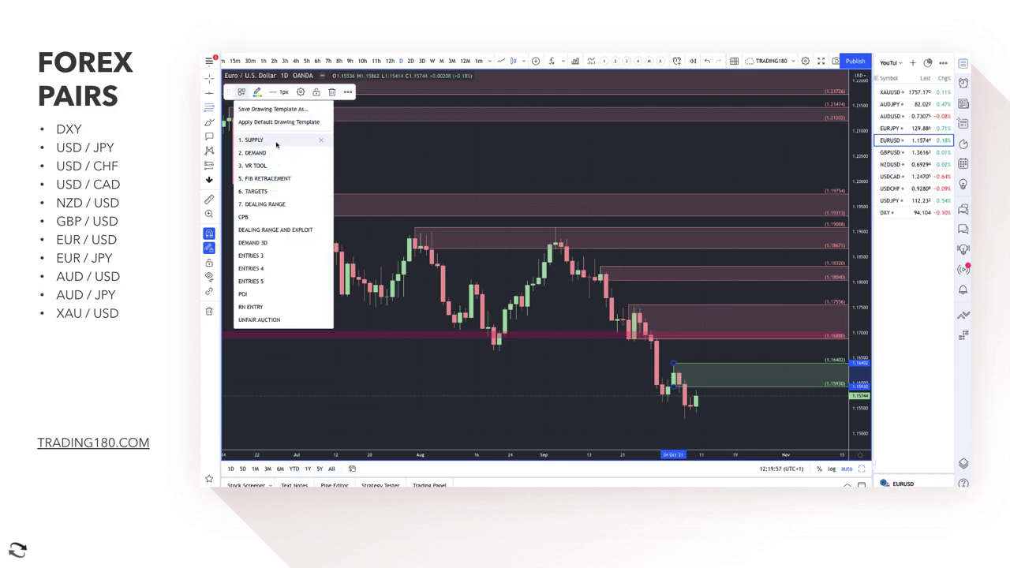
click(275, 140)
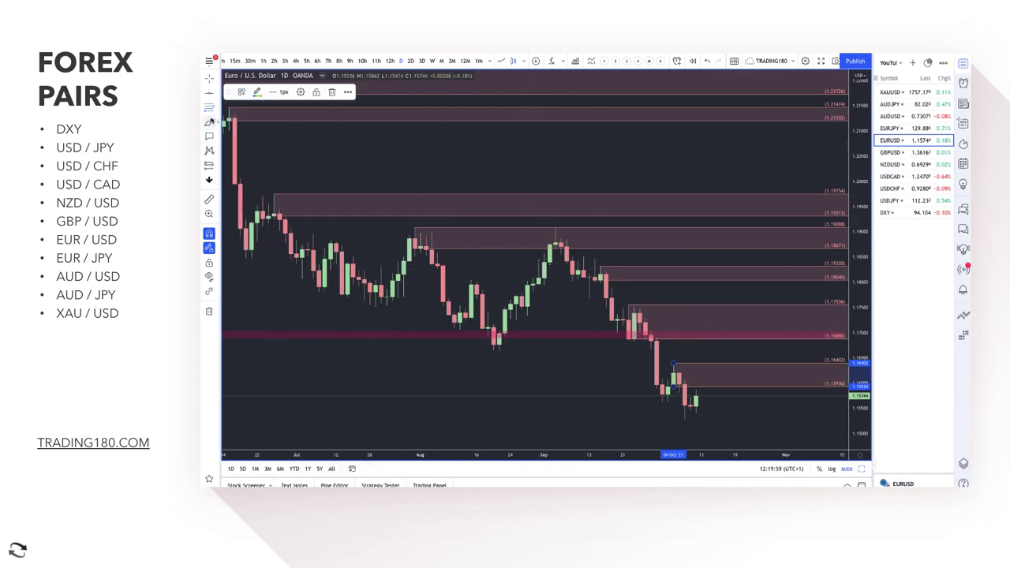
Step: Brush an arrow from the latest candle peaking in the 1.15930–1.16402 supply zone and falling, and delete it
key(alt+shift+r)
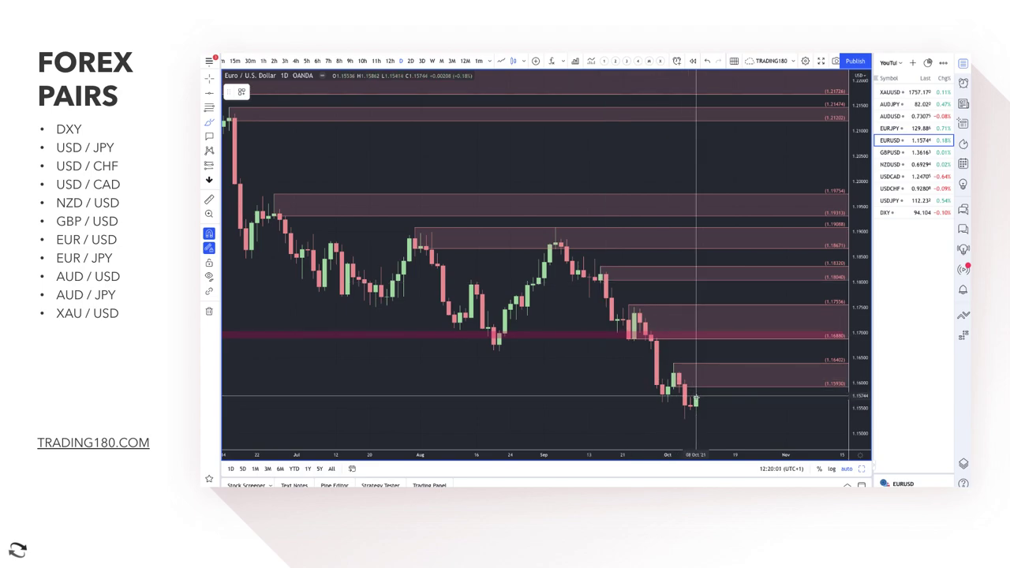
mouse_move(696, 395)
mouse_down()
mouse_move(712, 371)
mouse_move(758, 405)
mouse_up()
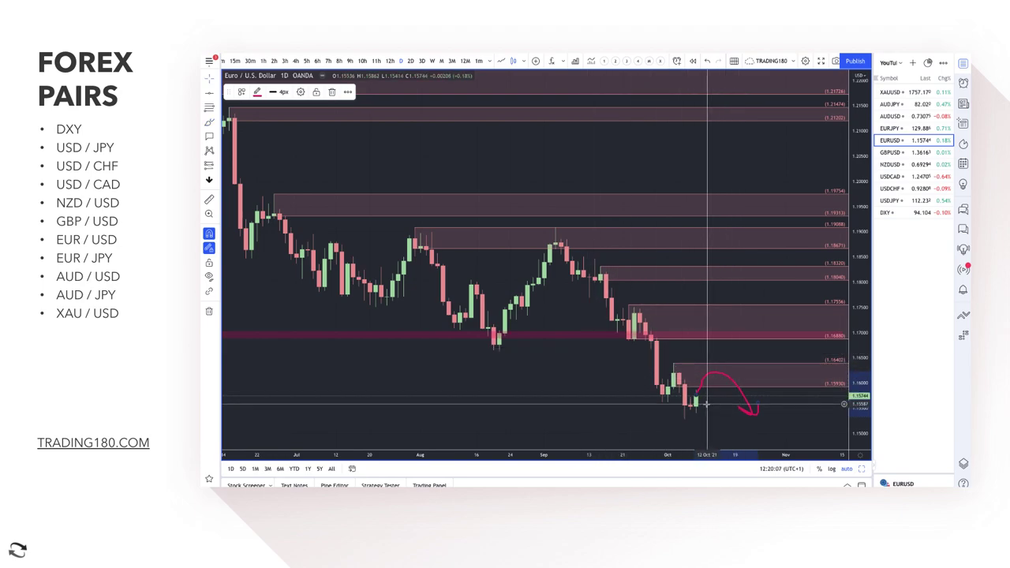
click(208, 109)
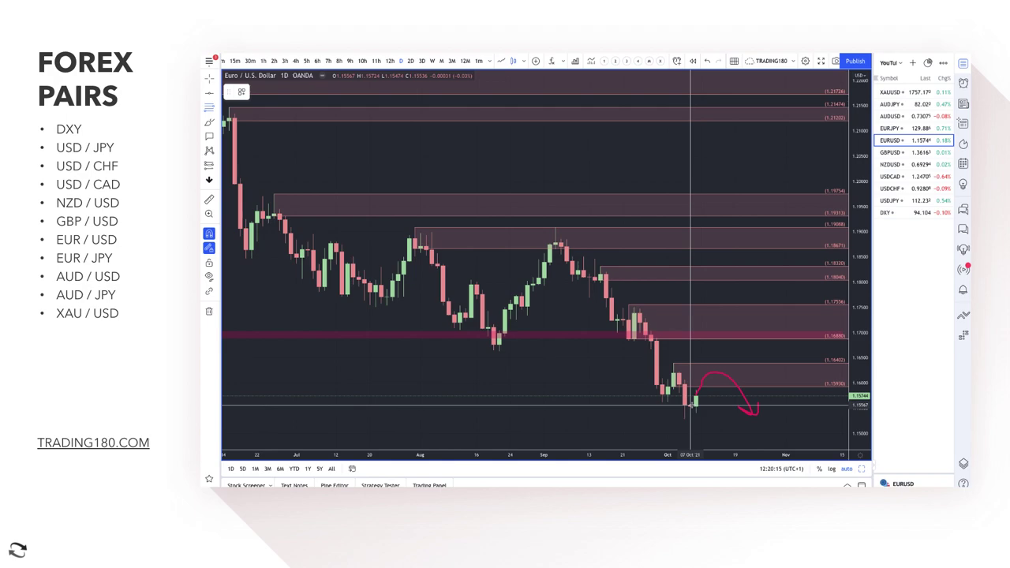
click(741, 394)
key(Delete)
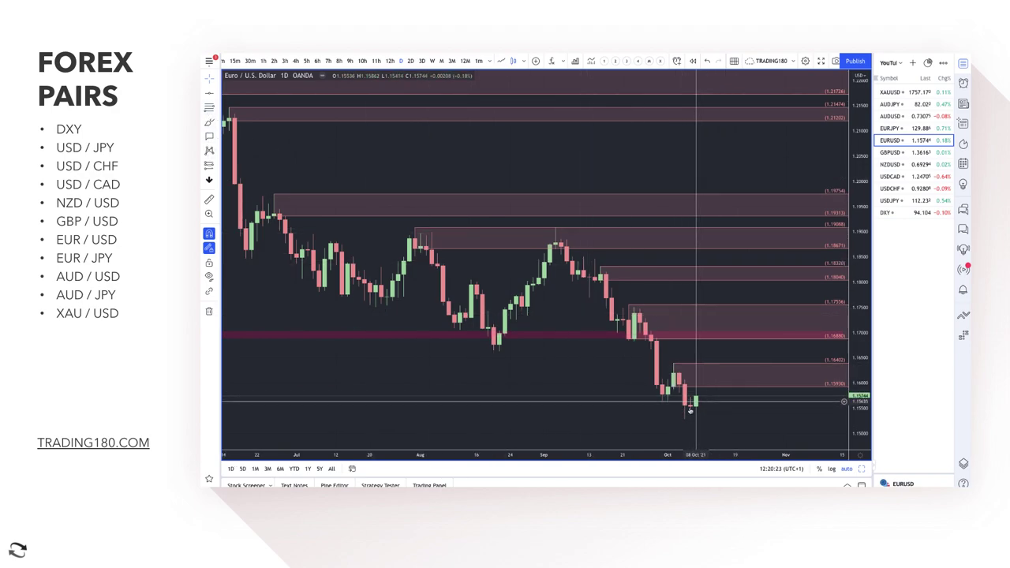
Step: Circle the October lows and the July 2020 rally at the same price level for comparison, and clear the October circle
click(206, 122)
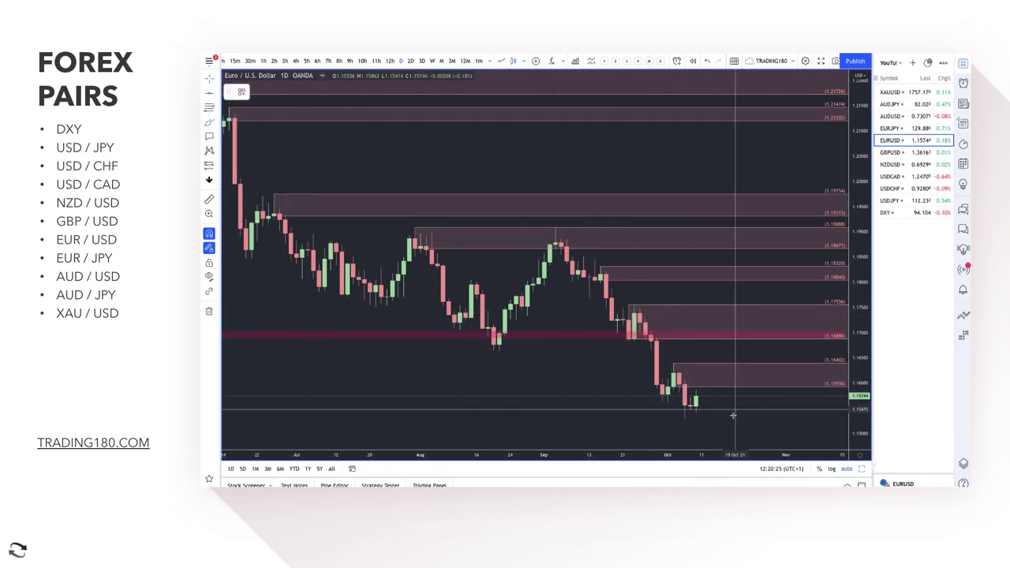
mouse_move(683, 400)
mouse_down()
mouse_move(677, 418)
mouse_move(683, 399)
mouse_up()
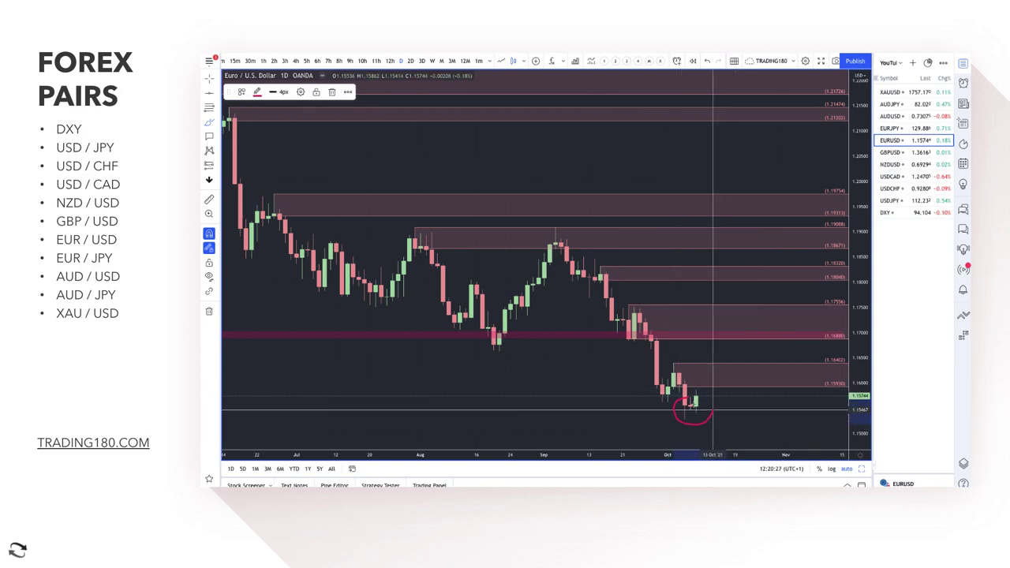
scroll(715, 409, down, 4)
scroll(715, 409, down, 5)
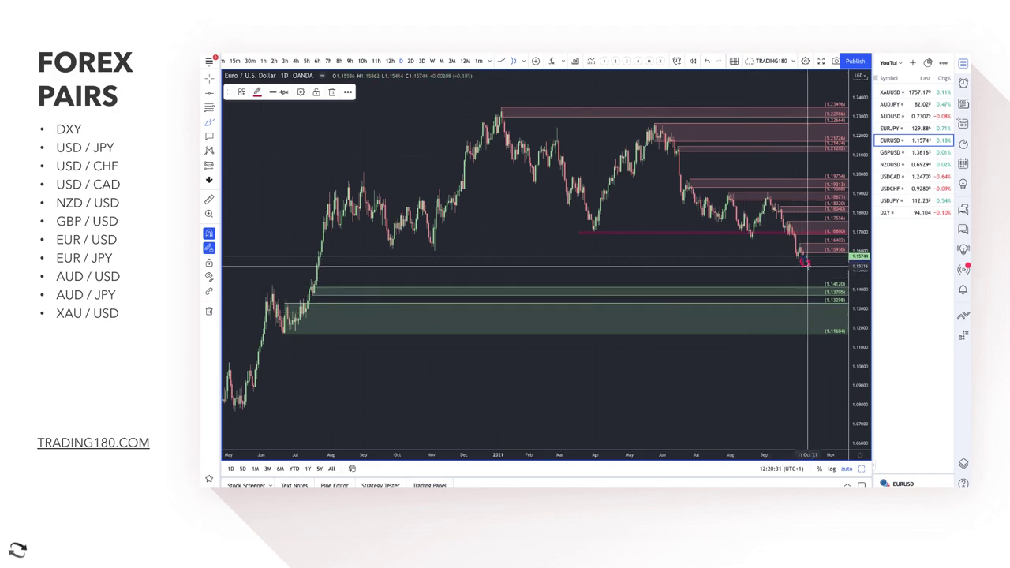
mouse_move(318, 256)
mouse_down()
mouse_move(326, 267)
mouse_move(321, 256)
mouse_up()
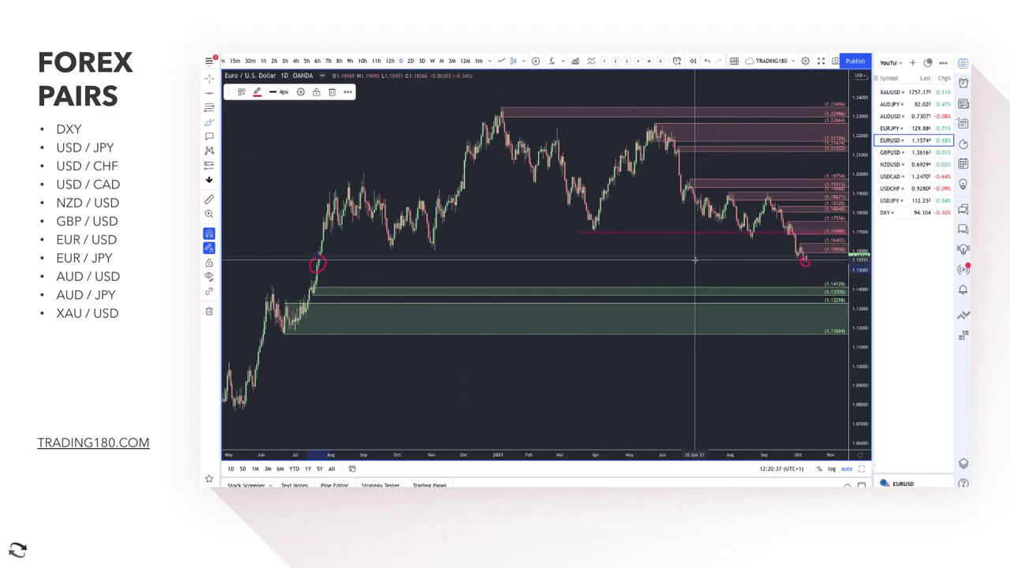
scroll(694, 263, up, 5)
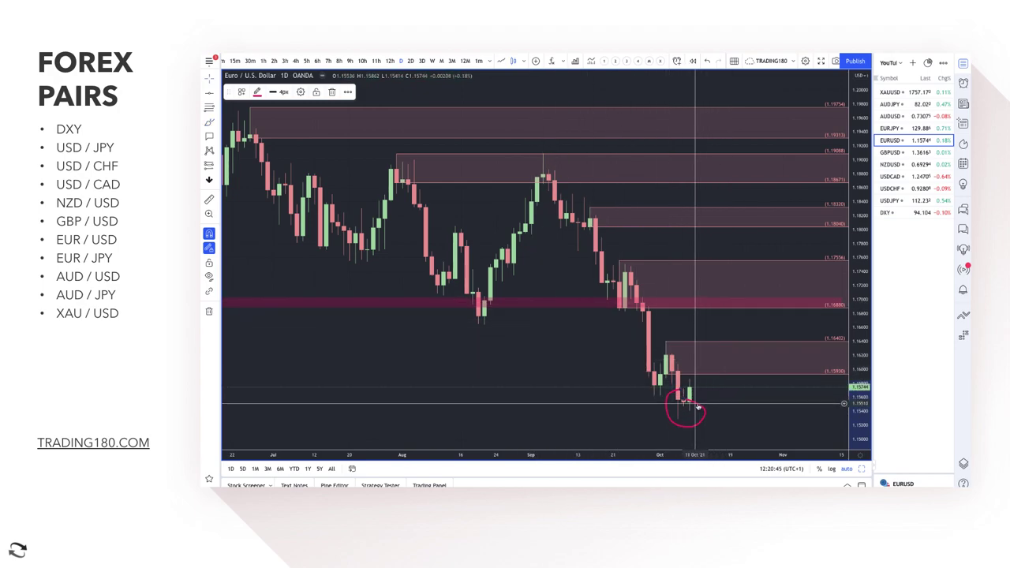
key(Delete)
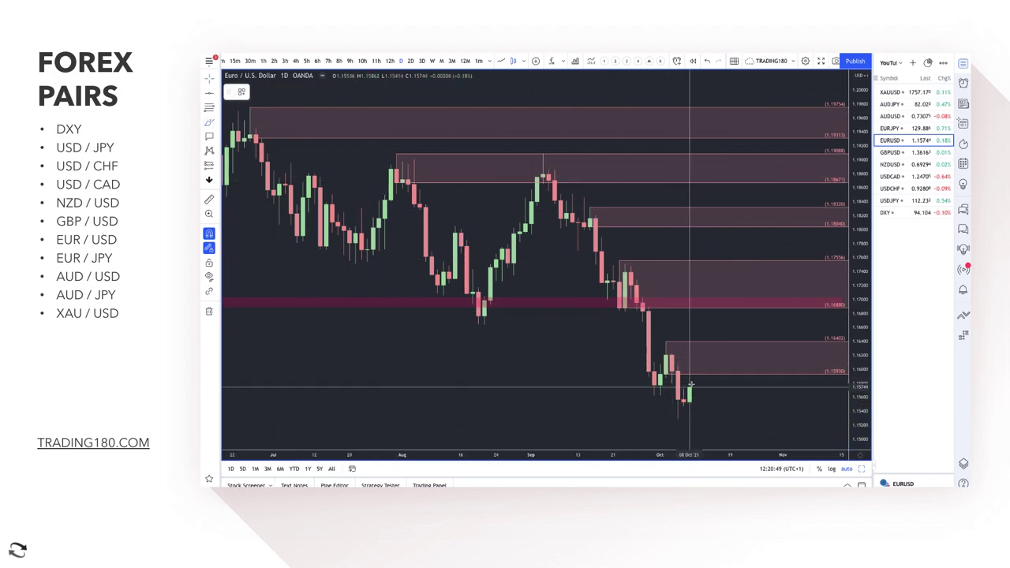
Step: Circle the October lows and brush a path rising above the 1.15930–1.16402 supply zone, pulling back near the lows and rising again
drag(690, 387, 707, 326)
mouse_move(683, 392)
mouse_down()
mouse_move(667, 398)
mouse_move(680, 421)
mouse_move(700, 401)
mouse_move(666, 394)
mouse_up()
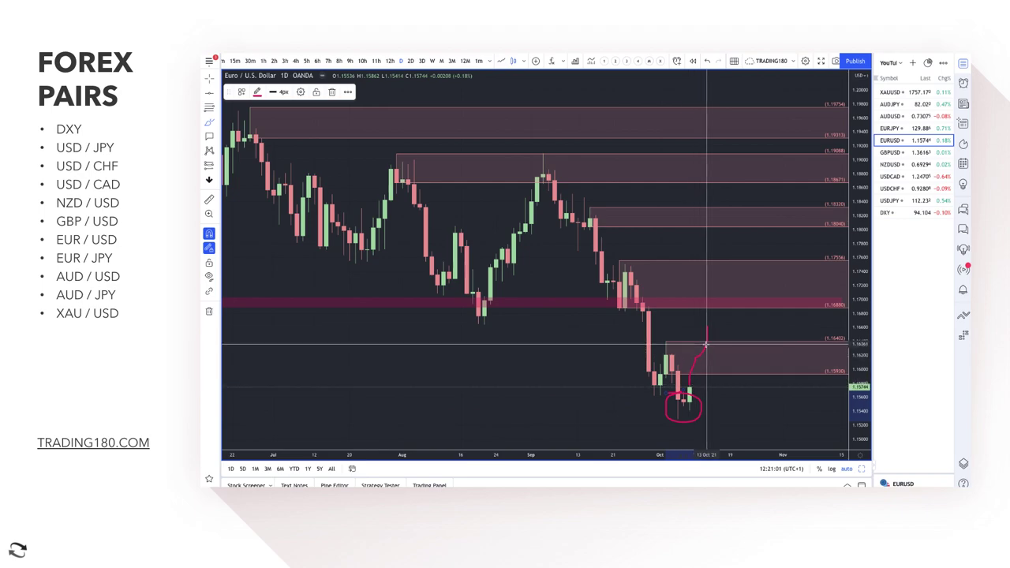
mouse_move(705, 338)
mouse_down()
mouse_move(712, 321)
mouse_move(752, 403)
mouse_move(791, 330)
mouse_move(806, 340)
mouse_up()
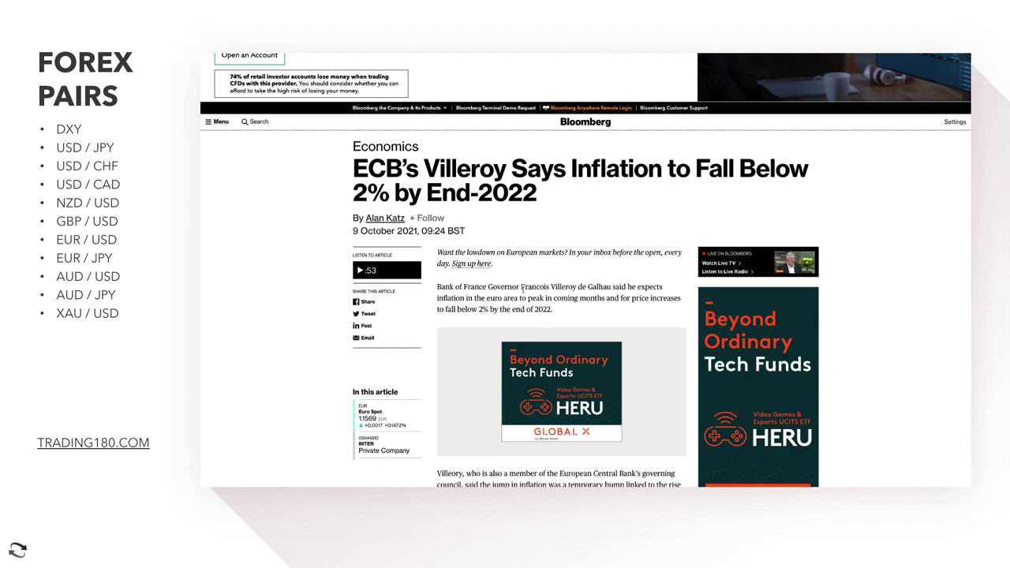
Step: In the Bloomberg article on the ECB's Villeroy and inflation, read and highlight the paragraph calling the price rise a bump
scroll(522, 289, down, 3)
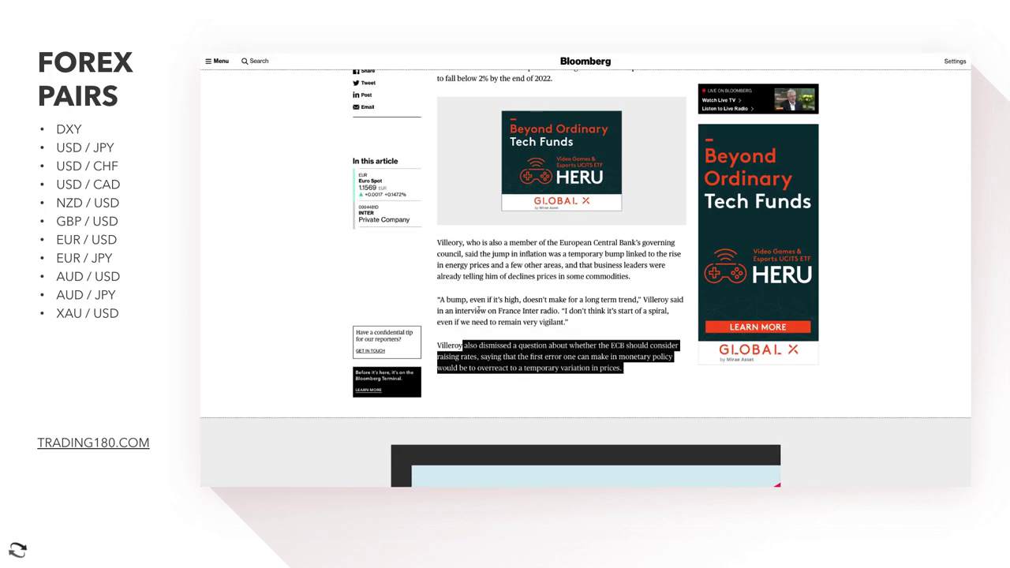
click(447, 300)
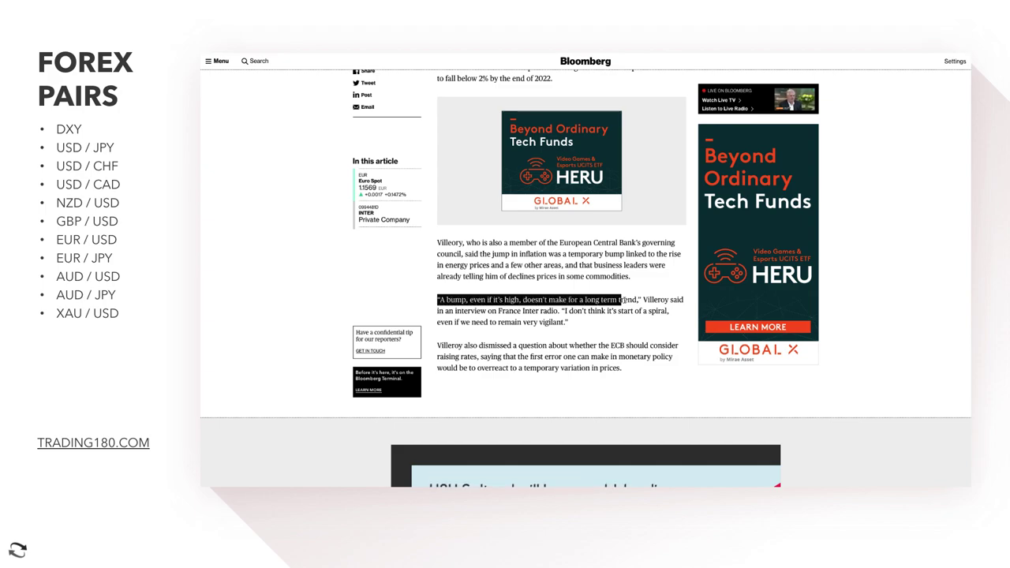
drag(672, 301, 506, 315)
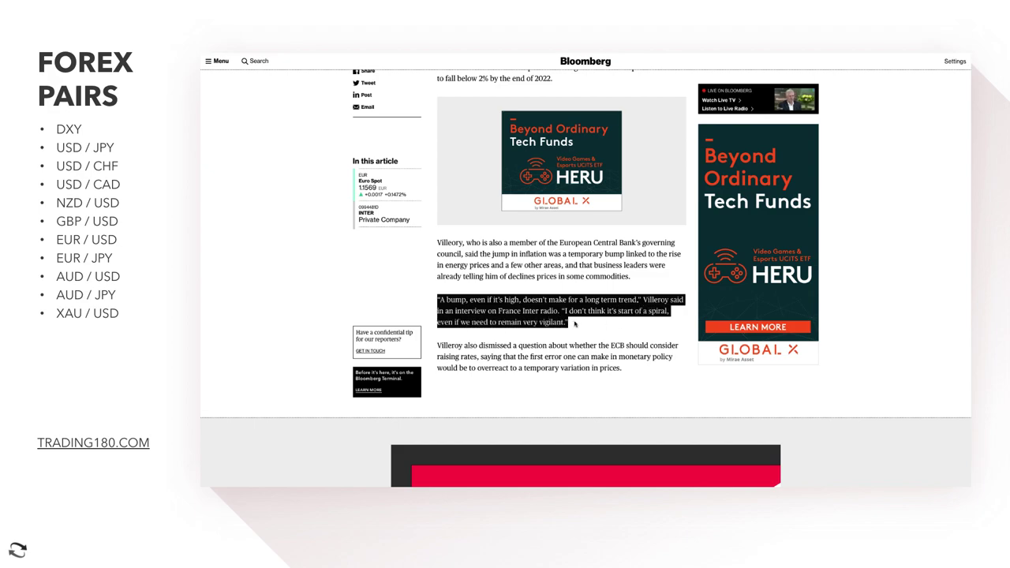
scroll(596, 309, up, 1)
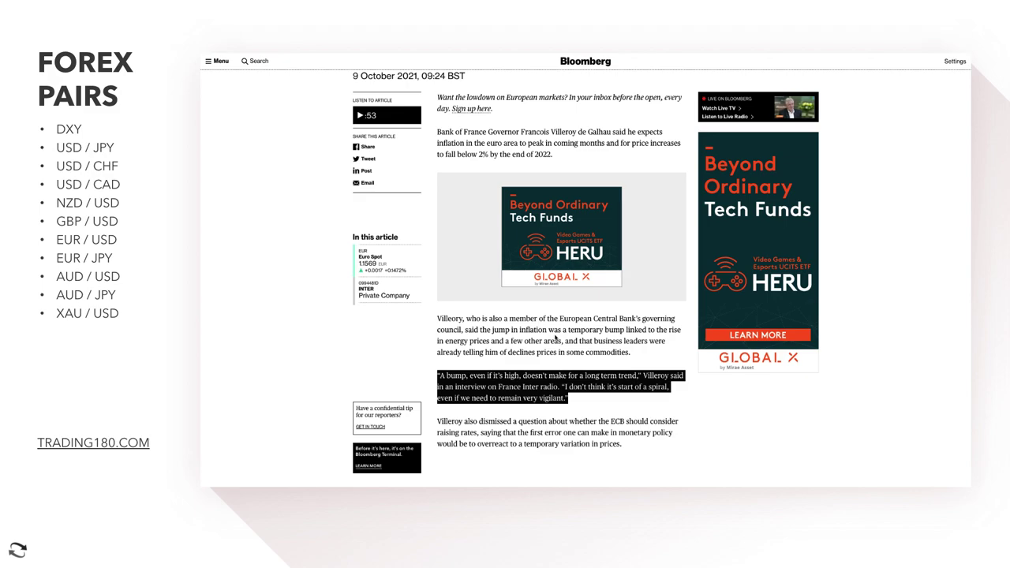
Step: Highlight the passage where Villeroy dismisses raising ECB rates, and look over the article's headline and opening again
click(447, 419)
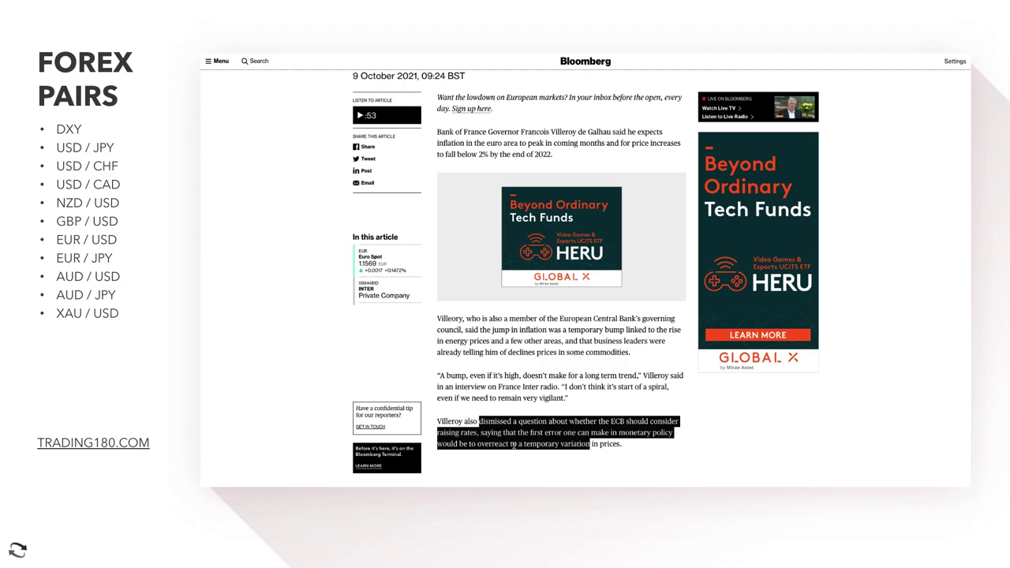
click(566, 442)
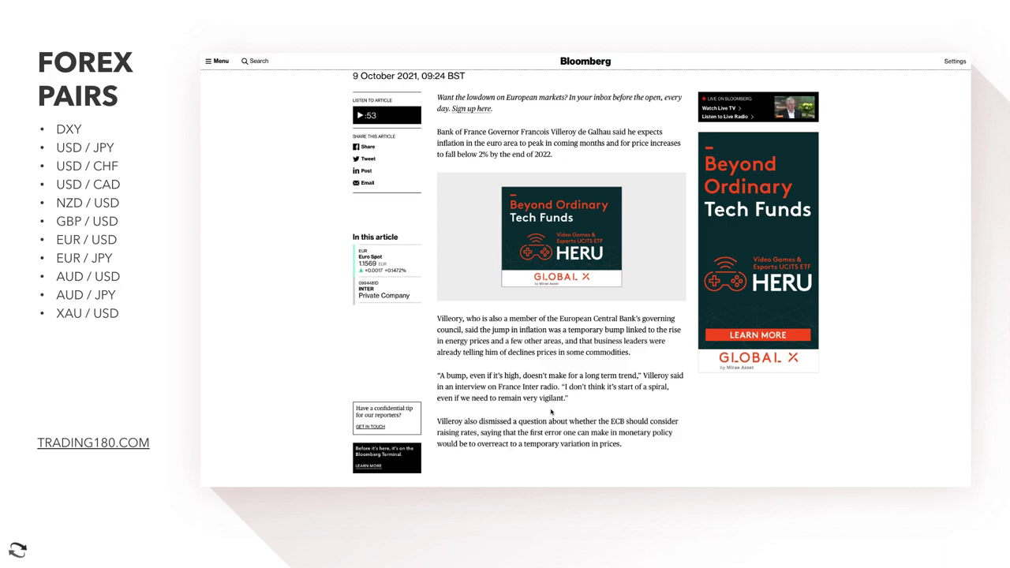
scroll(557, 384, up, 3)
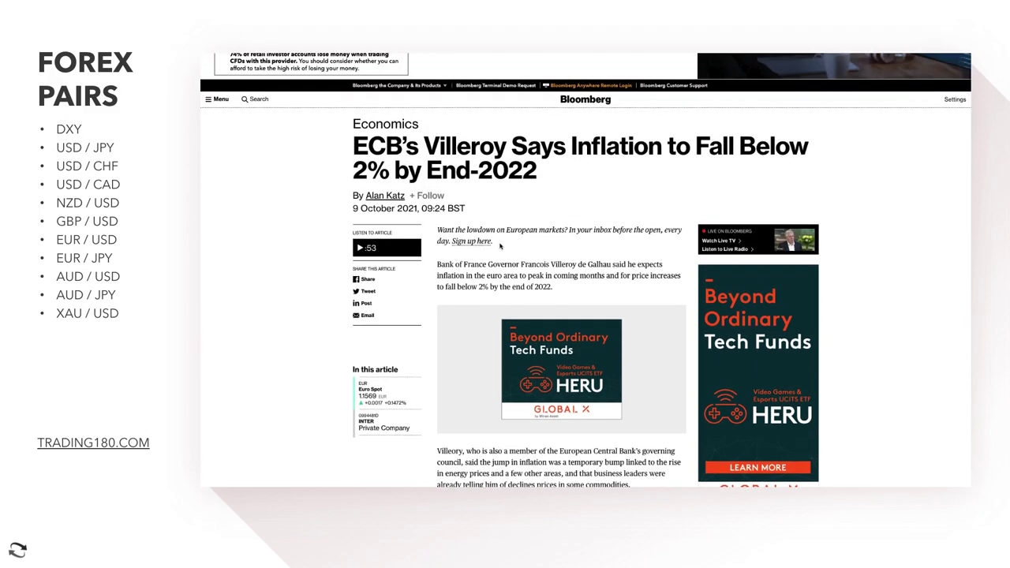
scroll(581, 433, down, 4)
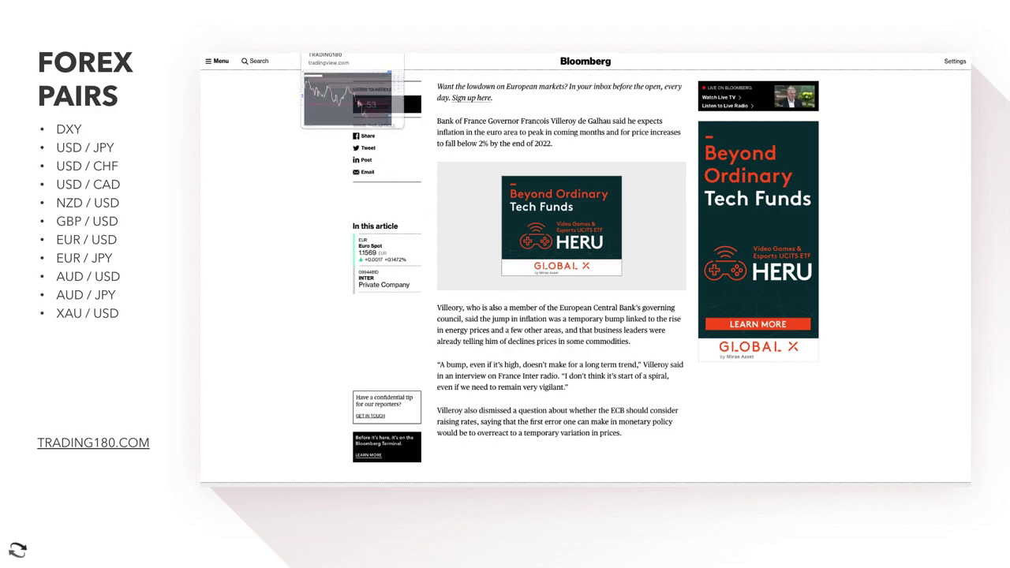
Step: Back on the EUR/USD chart, brush a further path falling from the 1.16880–1.17556 supply zone
click(347, 49)
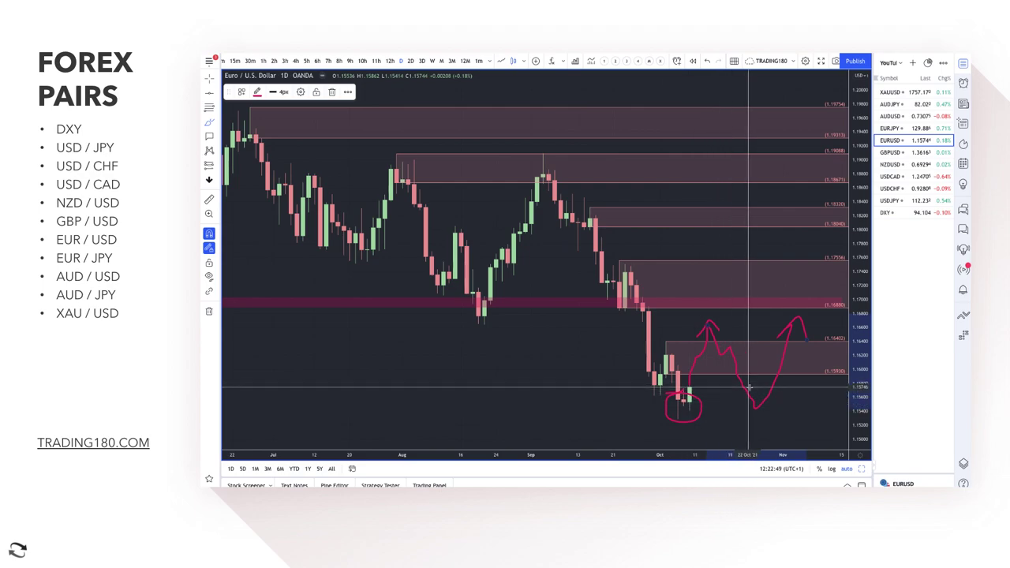
click(208, 125)
click(245, 123)
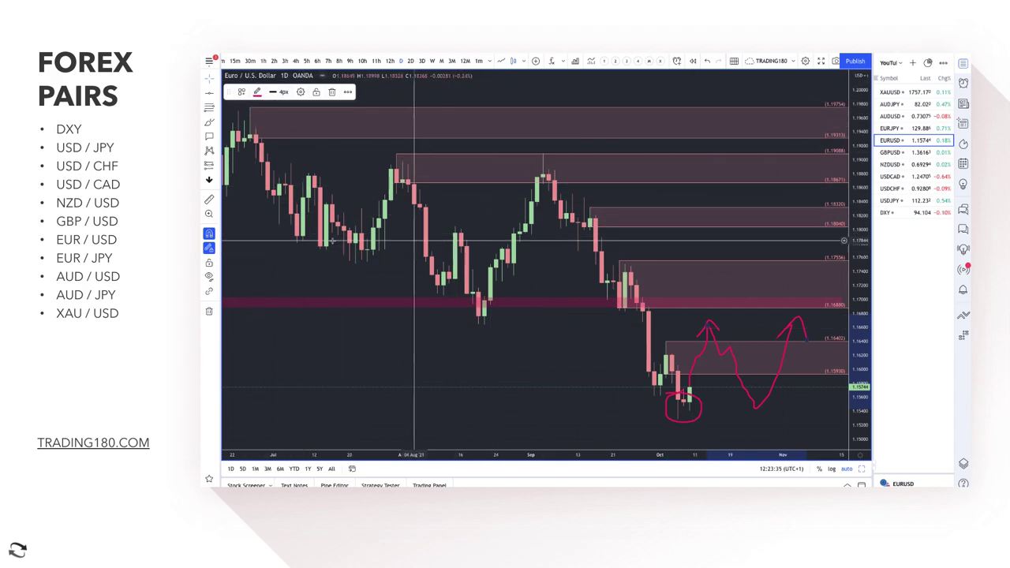
click(208, 124)
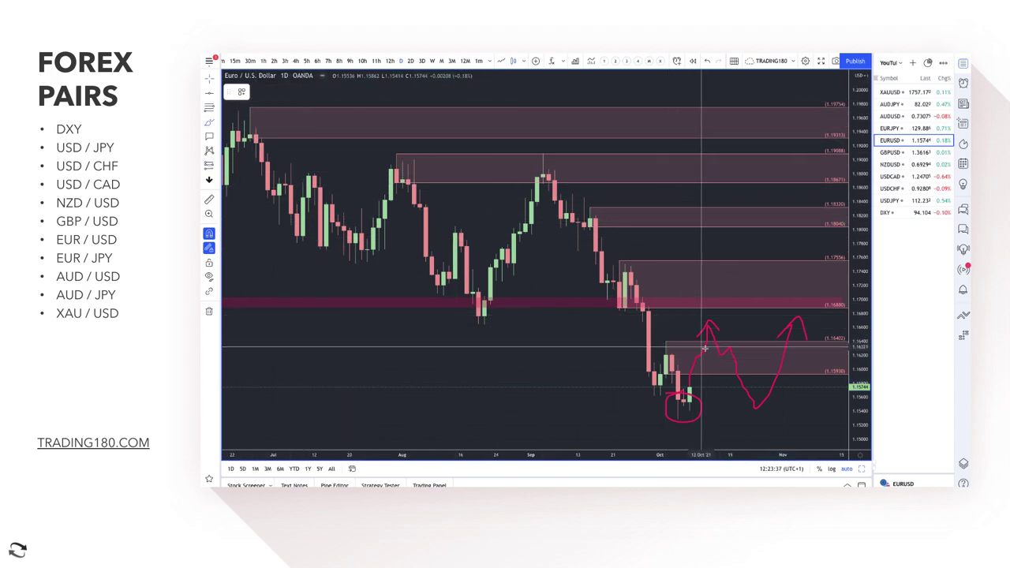
mouse_move(719, 279)
mouse_down()
mouse_move(765, 325)
mouse_move(771, 314)
mouse_move(759, 329)
mouse_up()
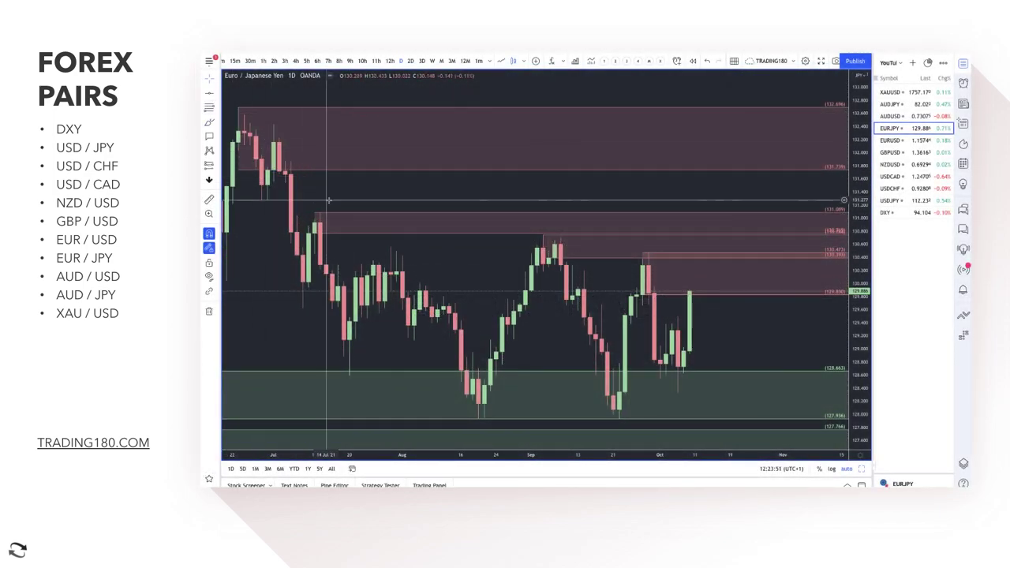
Step: Mark a zone at 129.282–128.337 from the 6 October candle on the EUR/JPY chart and apply the DEMAND template
scroll(315, 185, down, 3)
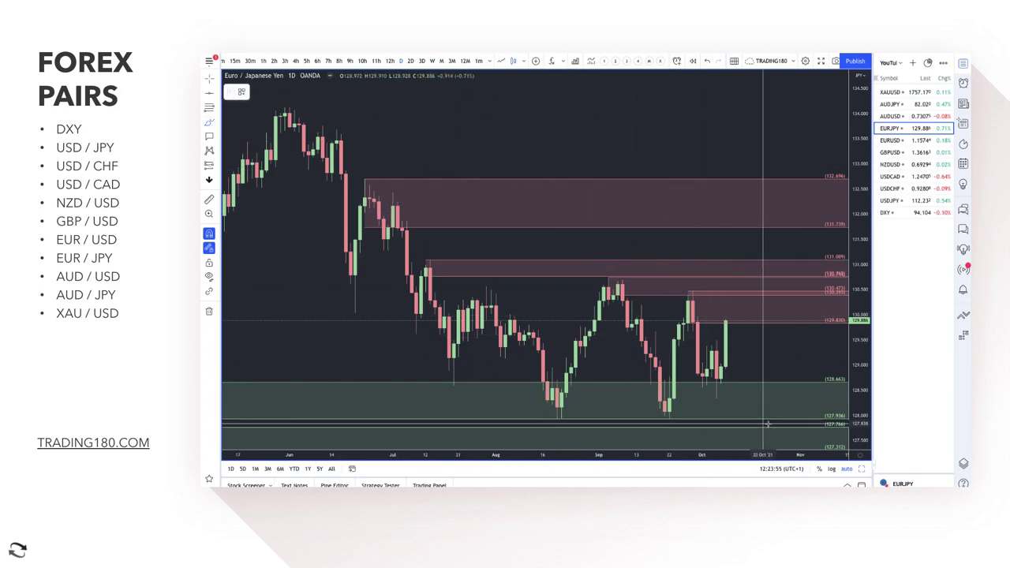
scroll(753, 410, down, 2)
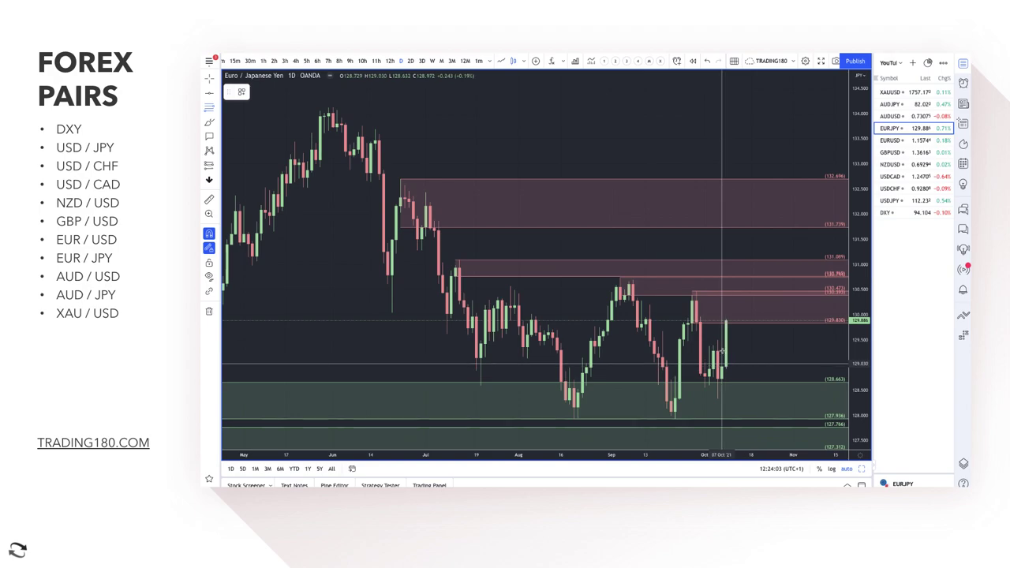
mouse_move(717, 377)
mouse_down()
mouse_move(717, 350)
mouse_move(717, 397)
mouse_up()
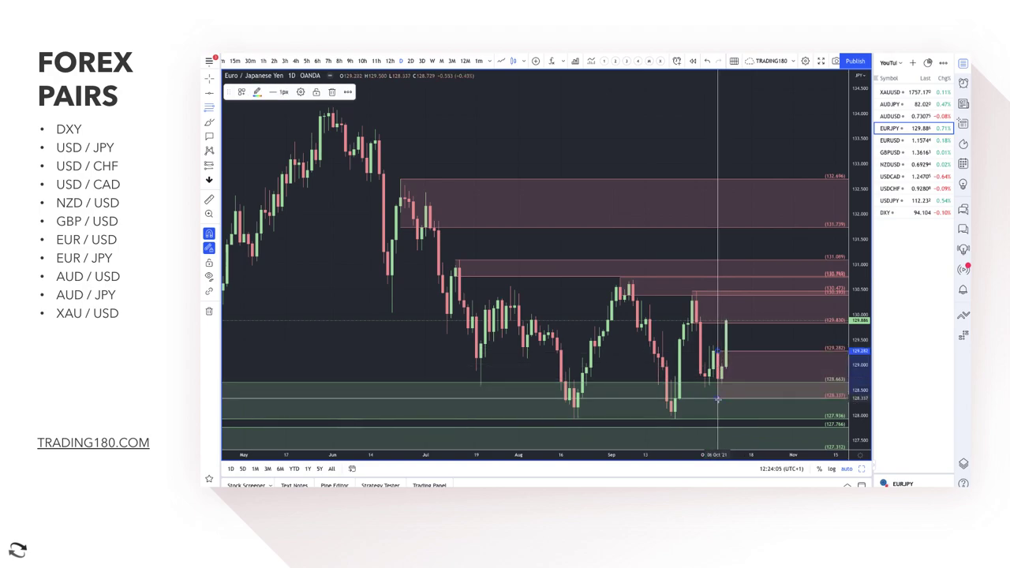
click(241, 92)
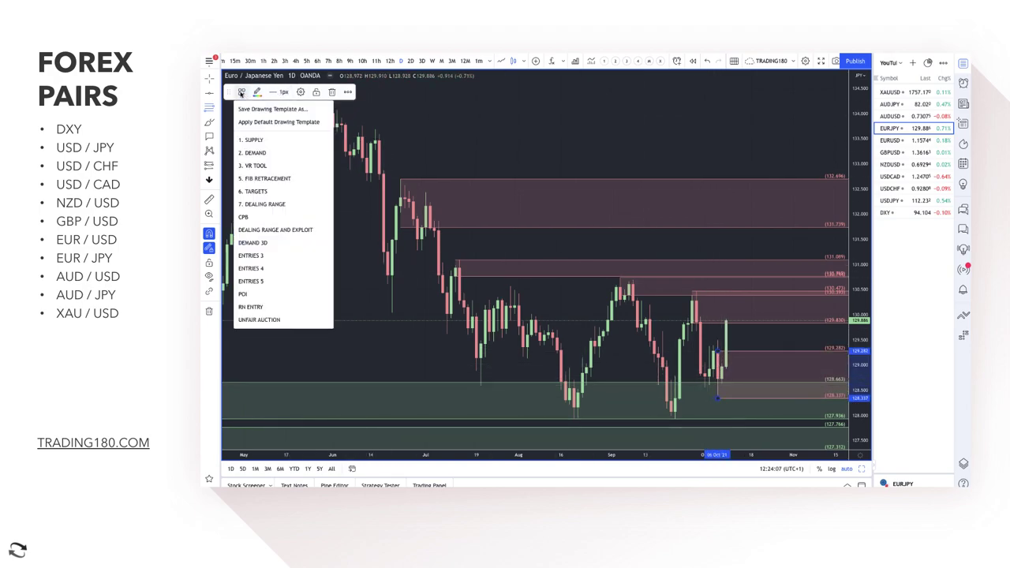
click(278, 152)
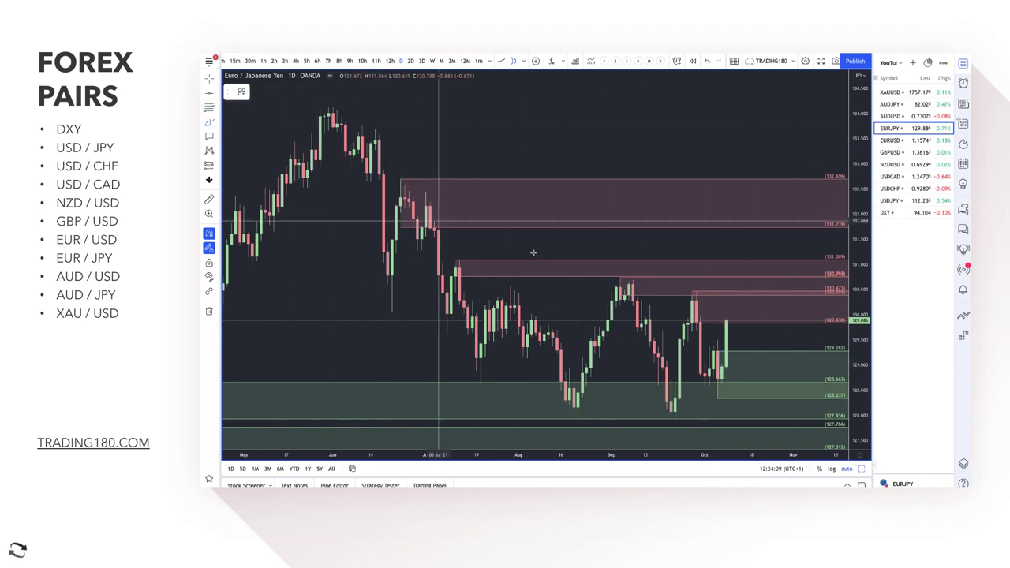
Step: Circle the 127.766–127.312 demand zone and brush a path falling from the current price to its upper edge and rising again
scroll(749, 410, down, 2)
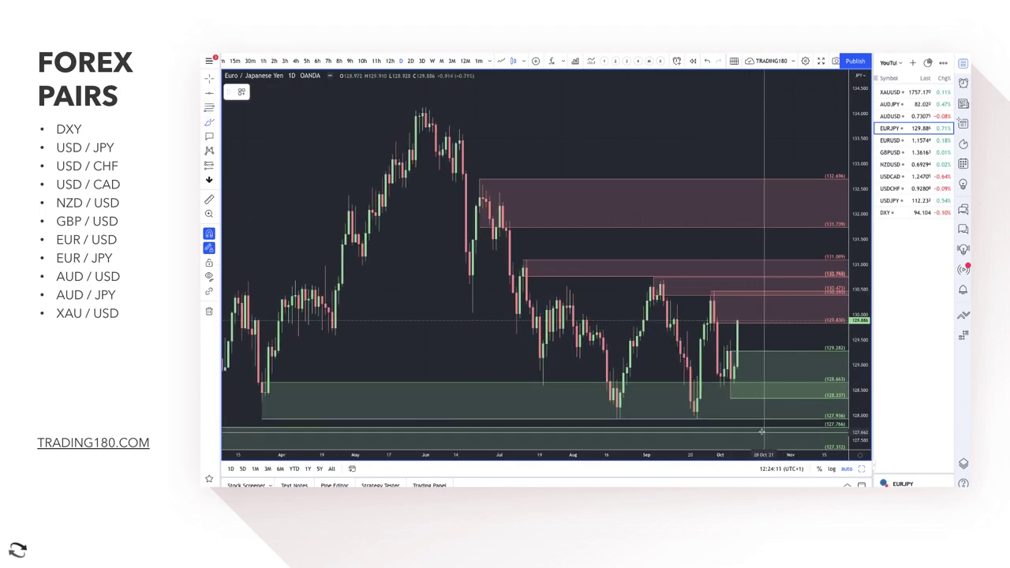
drag(755, 429, 755, 426)
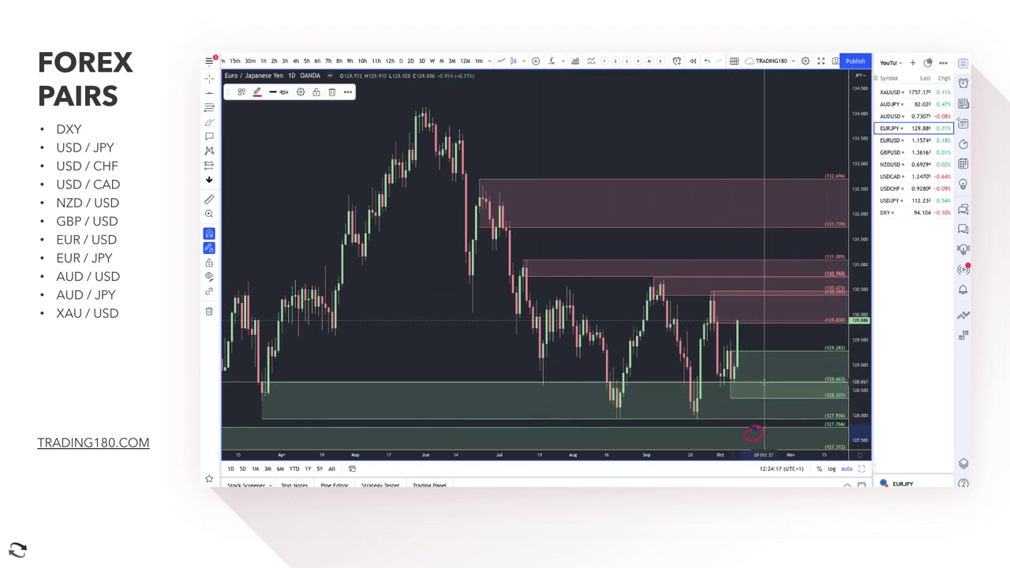
mouse_move(738, 321)
mouse_down()
mouse_move(771, 425)
mouse_move(798, 396)
mouse_move(797, 406)
mouse_up()
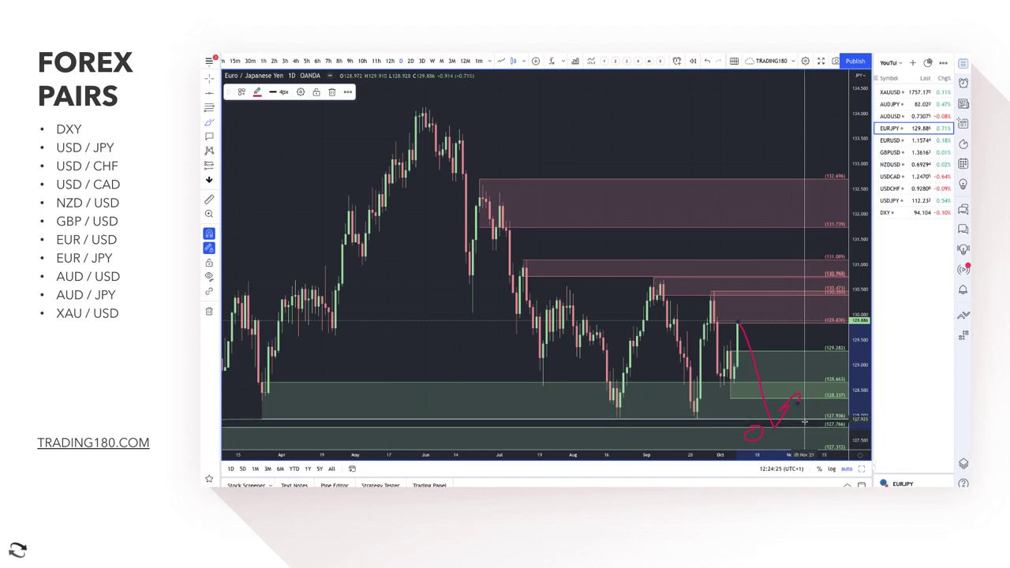
drag(756, 431, 749, 420)
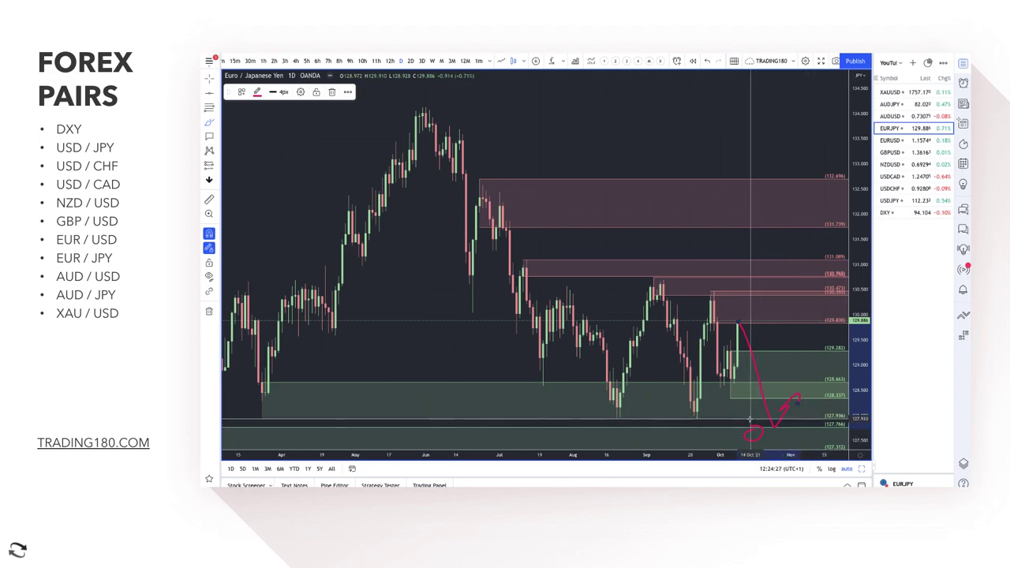
Step: Narrow the 128.663–127.936 demand zone to start at the 19 August low with its upper edge at 128.286, and brush a falling path from the supply zones
drag(263, 384, 619, 384)
drag(683, 397, 697, 401)
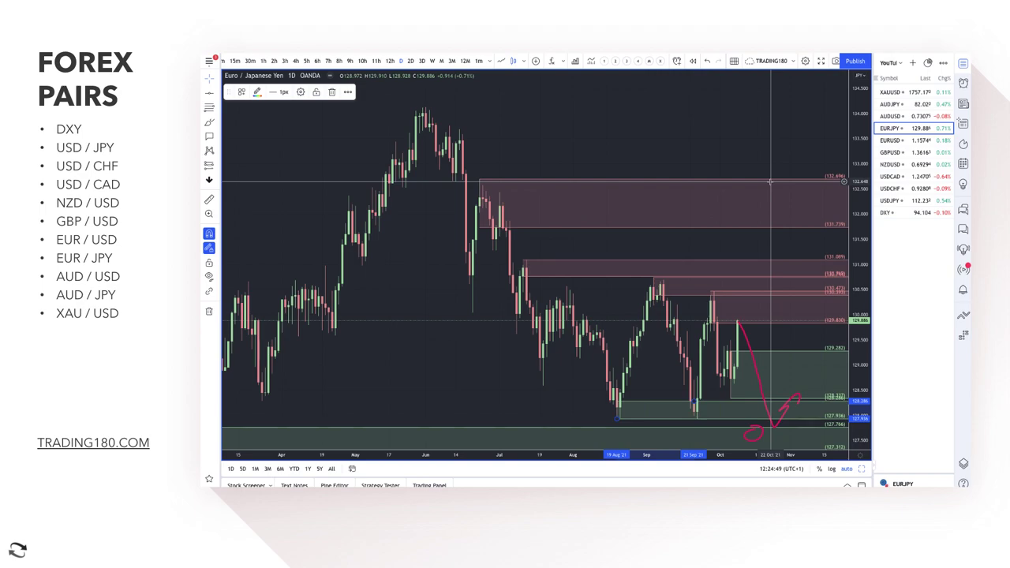
click(208, 124)
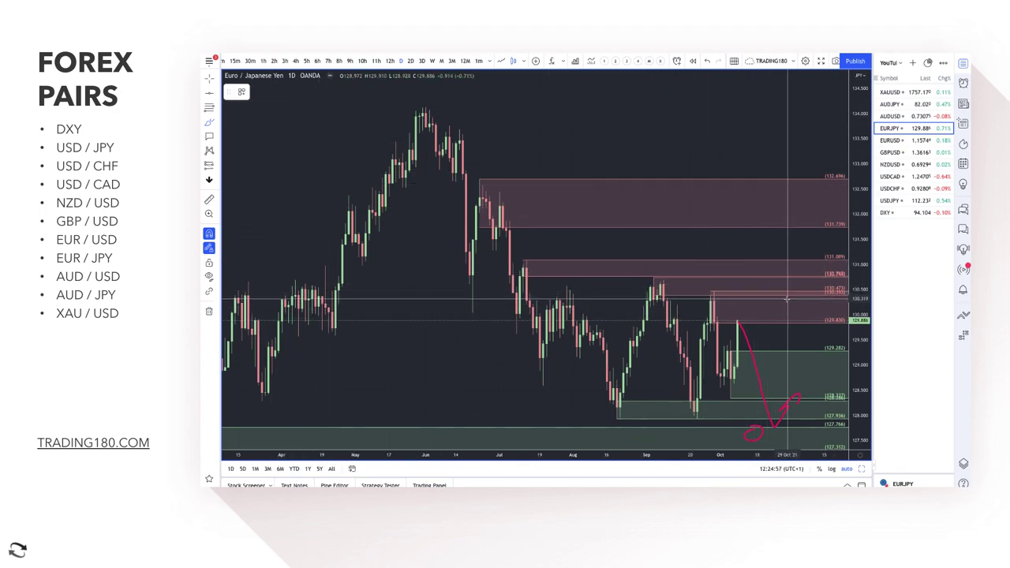
mouse_move(766, 282)
mouse_down()
mouse_move(733, 304)
mouse_move(781, 294)
mouse_move(759, 283)
mouse_move(797, 323)
mouse_move(773, 335)
mouse_up()
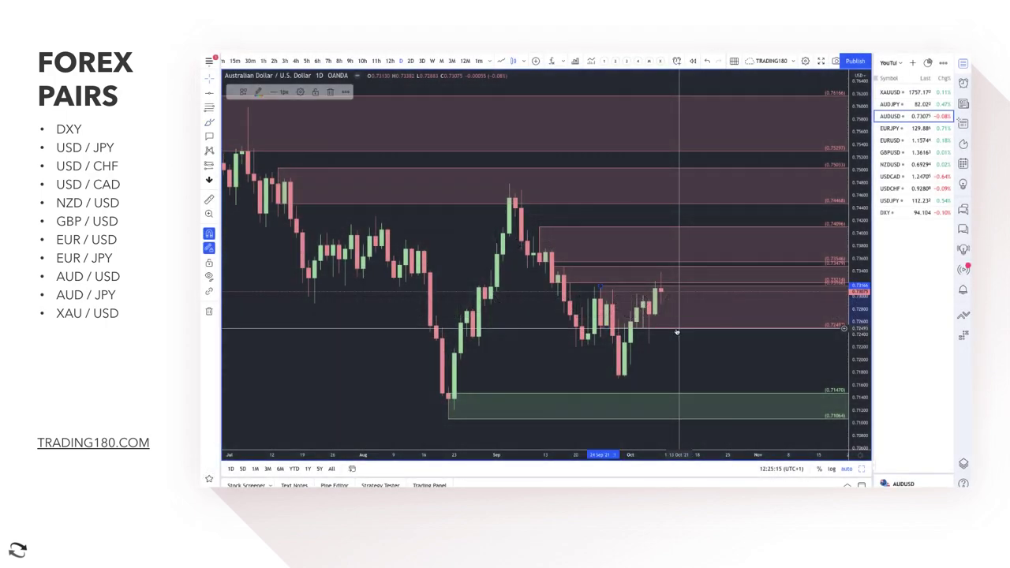
Step: On the AUD/USD chart, delete the 0.73166–0.72497 supply zone and mark a demand zone at 0.72382–0.71706 from the 29 September candle
key(Delete)
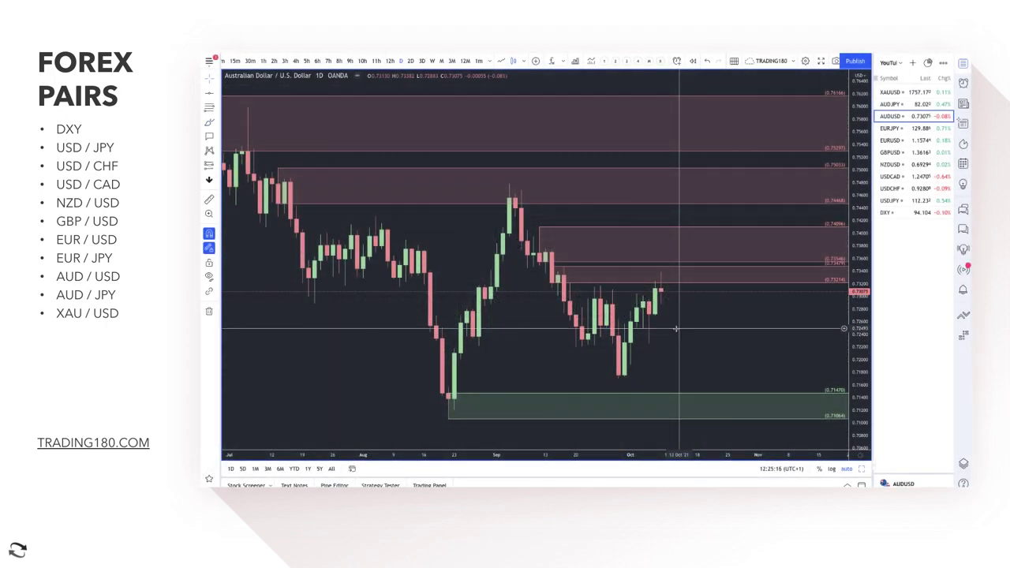
click(209, 107)
click(618, 335)
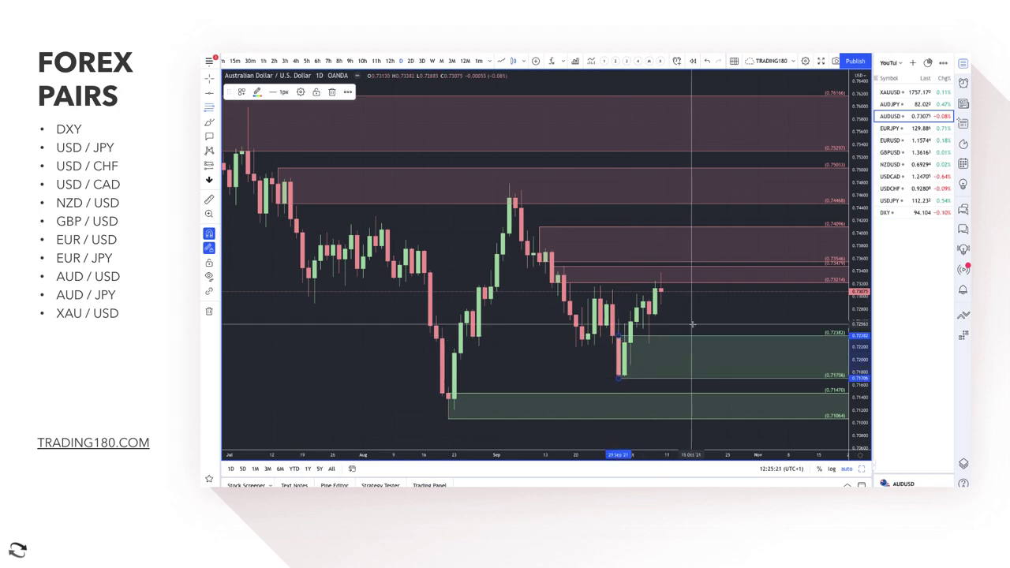
Step: Mark another demand zone at 0.72920–0.72260 starting from the 6 October candle
scroll(623, 331, down, 3)
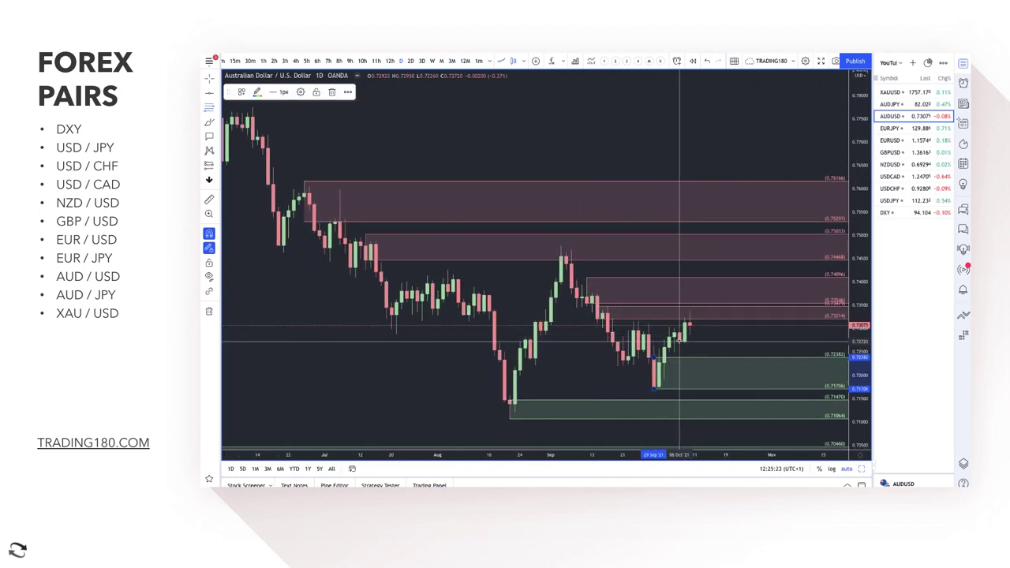
drag(661, 333, 679, 364)
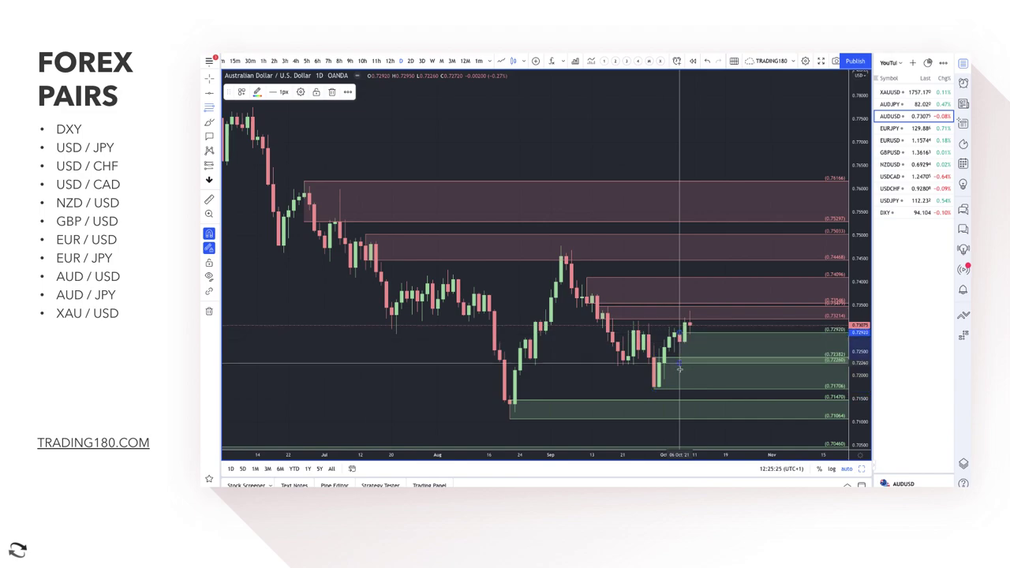
key(Escape)
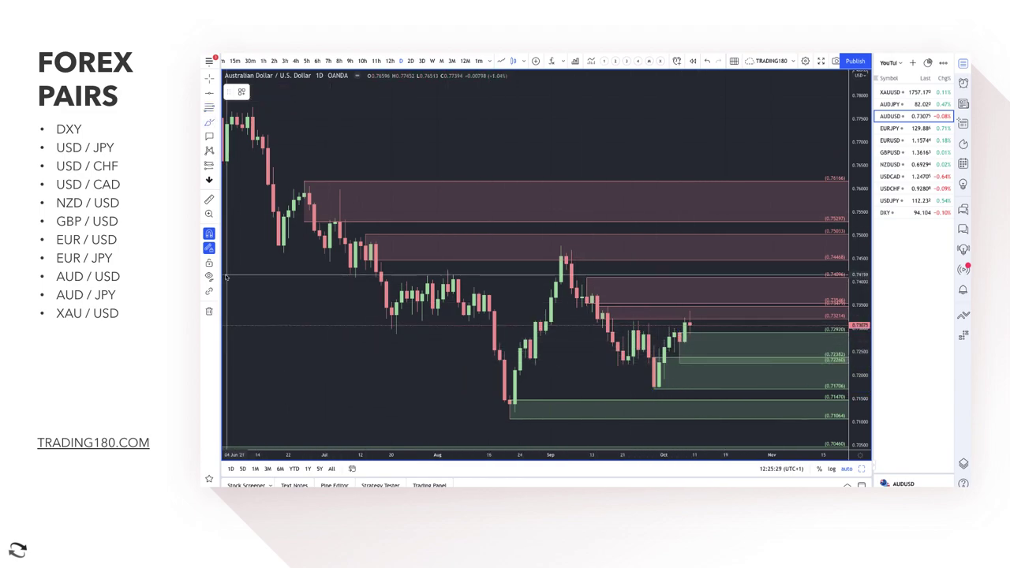
Step: Draw a thin rectangle from 23 July to mid-November across the September lows, at about 0.7233 to 0.7218
click(216, 124)
click(244, 142)
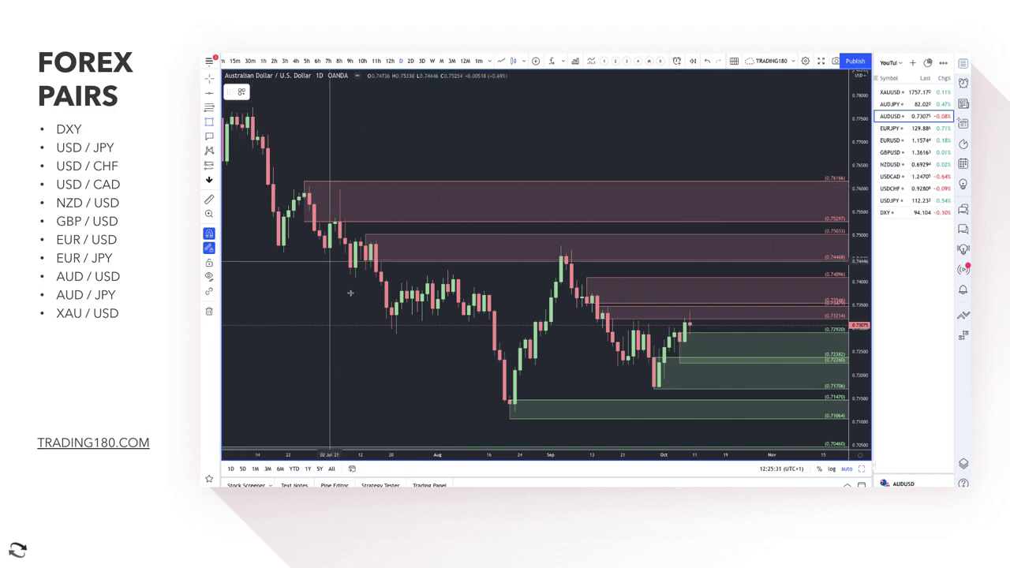
drag(406, 366, 827, 355)
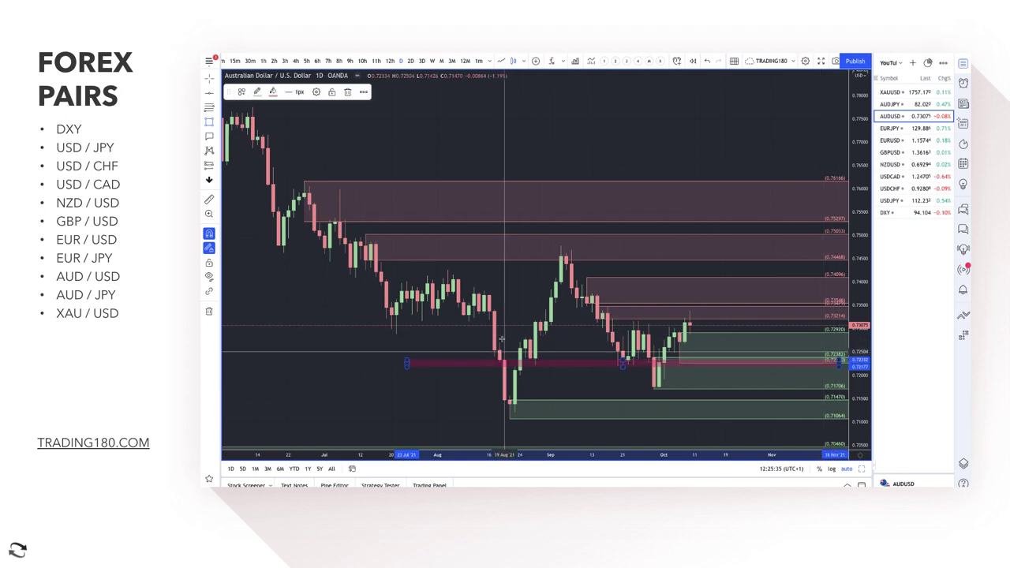
Step: Brush paths dipping from the current price into both new demand zones and rising, and circle the 0.71470–0.71064 zone with a rising arrow
click(218, 109)
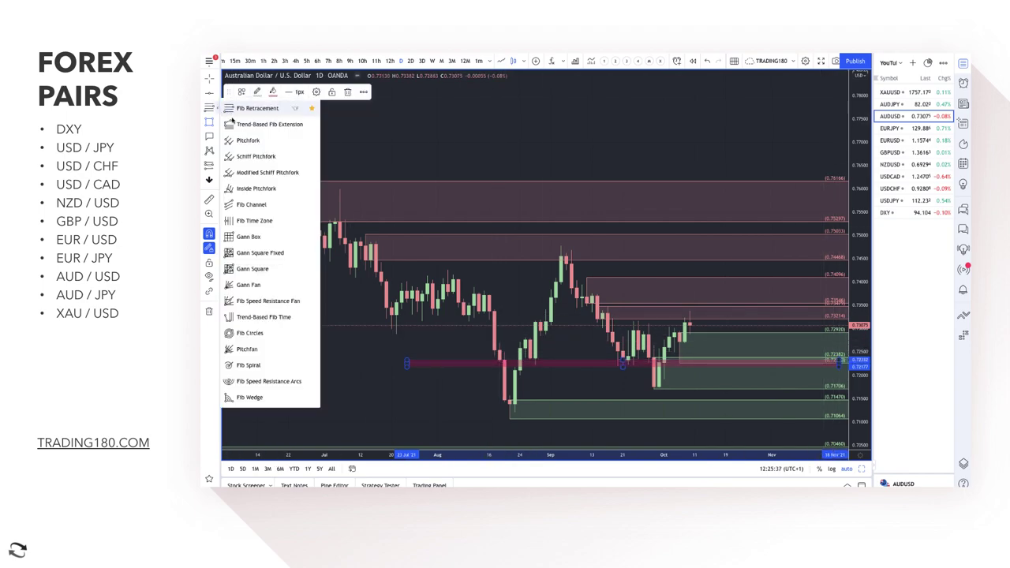
click(216, 122)
click(253, 154)
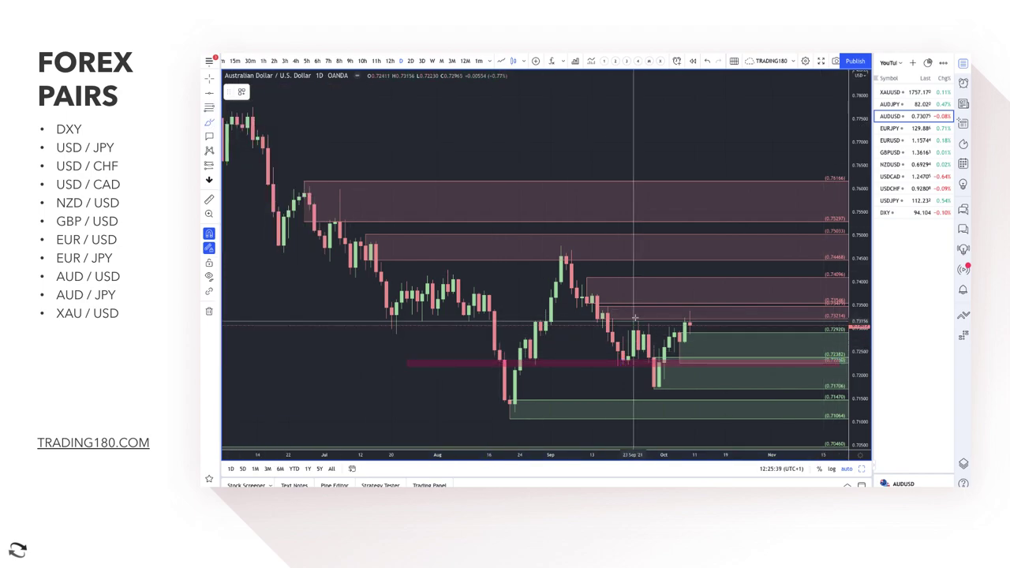
click(692, 341)
mouse_move(710, 364)
mouse_down()
mouse_move(719, 347)
mouse_move(734, 382)
mouse_move(771, 364)
mouse_up()
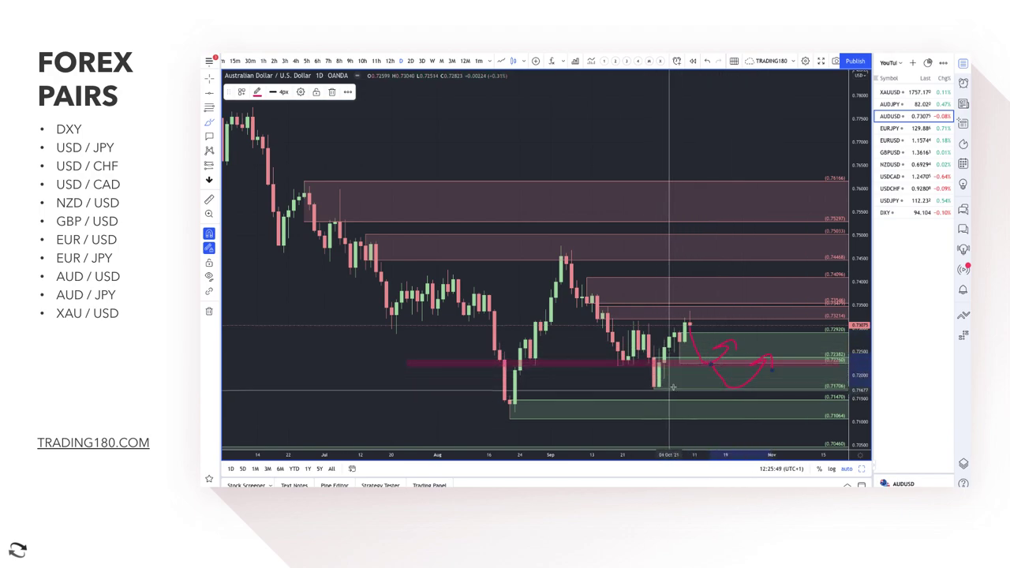
mouse_move(736, 404)
mouse_down()
mouse_move(726, 415)
mouse_move(777, 387)
mouse_up()
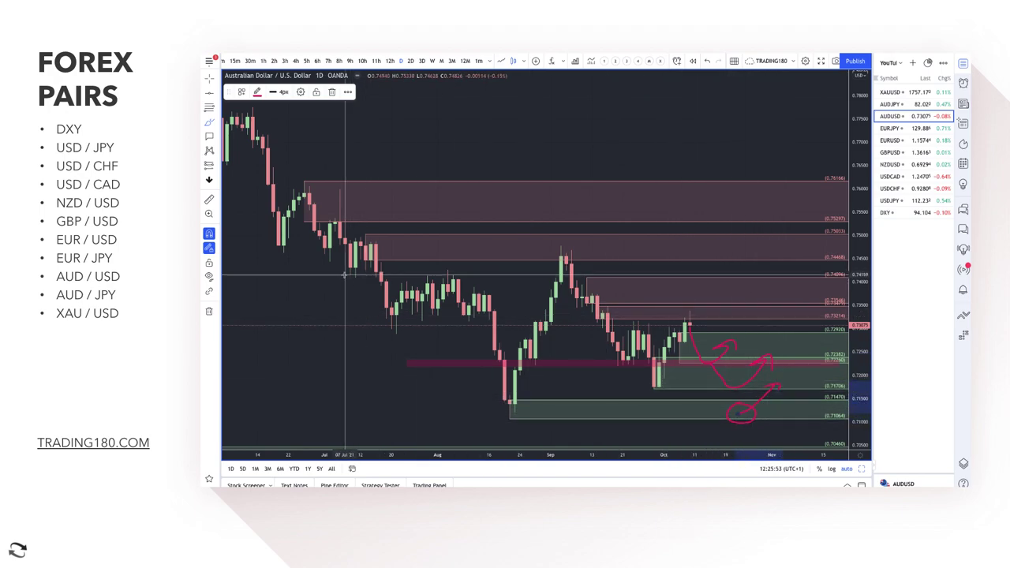
Step: Draw a Fib Retracement from the August low at 0.71064 to the September high at 0.74782 and apply the template with a yellow midline
click(208, 108)
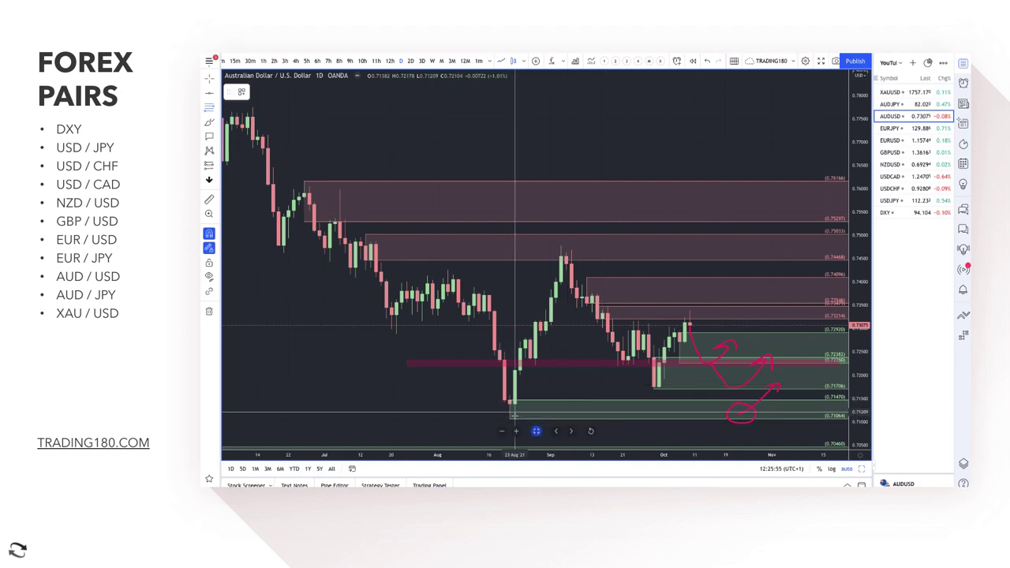
mouse_move(508, 418)
mouse_down()
mouse_move(552, 327)
mouse_move(560, 247)
mouse_up()
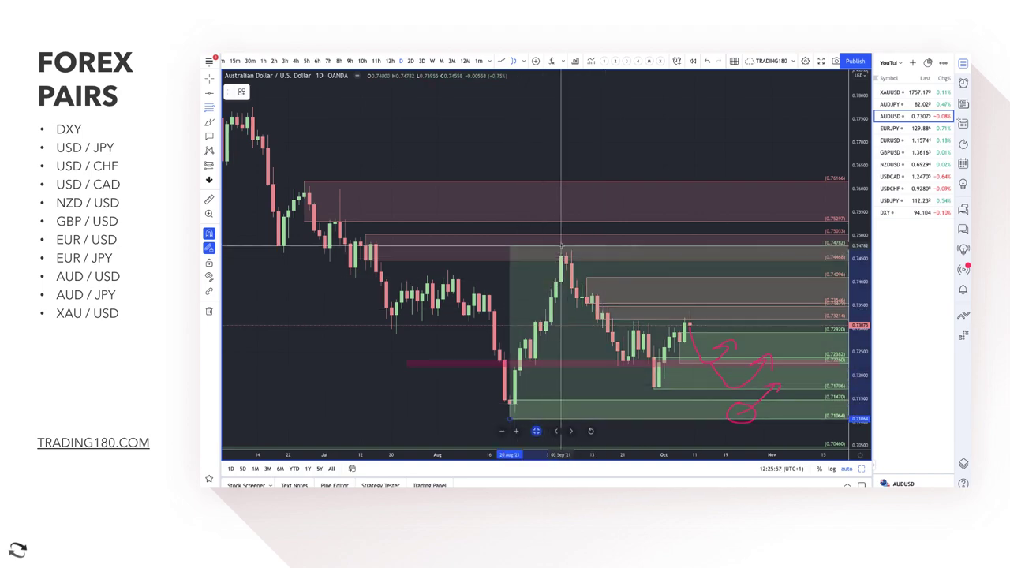
click(241, 92)
click(256, 164)
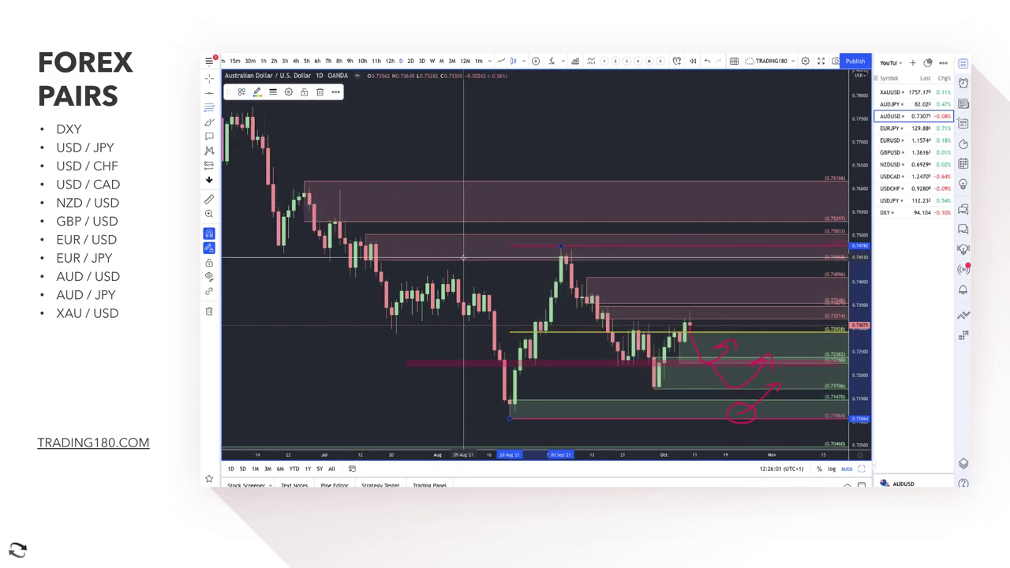
Step: Review the wider AUD/USD price history and circle the August low at the 0.71470–0.71064 demand zone with the brush
scroll(608, 315, down, 4)
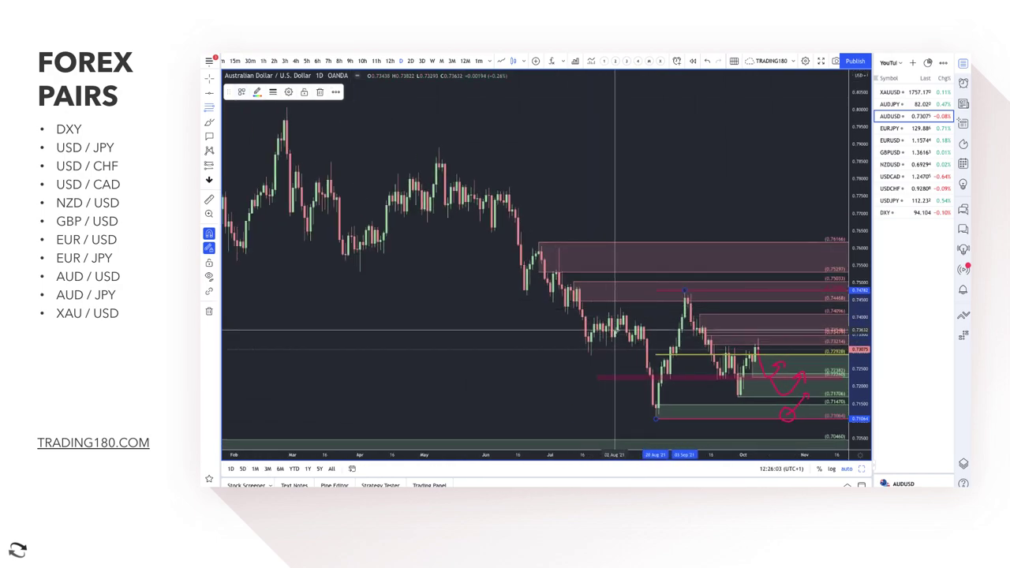
scroll(609, 325, down, 3)
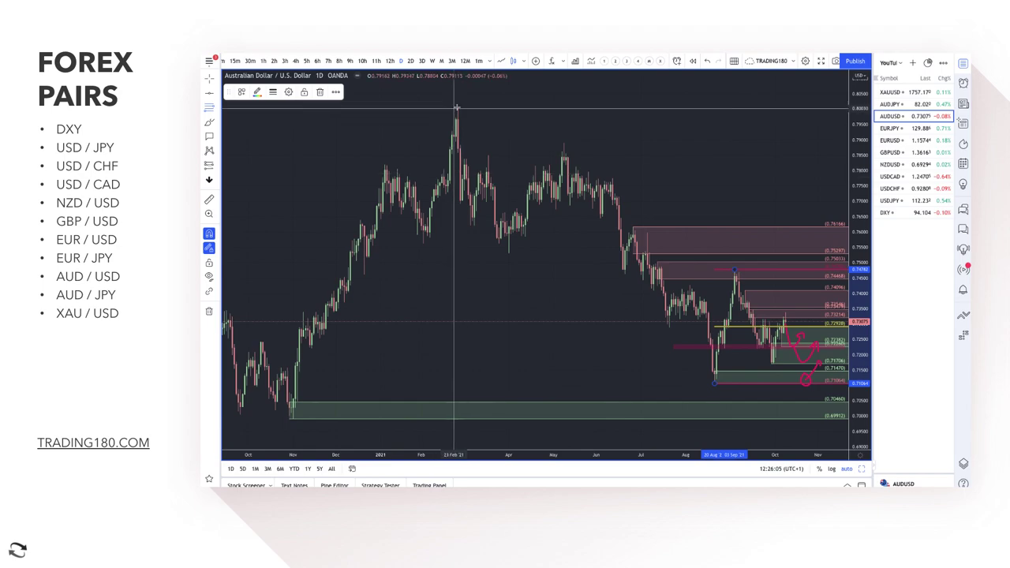
scroll(638, 225, up, 3)
scroll(685, 324, up, 3)
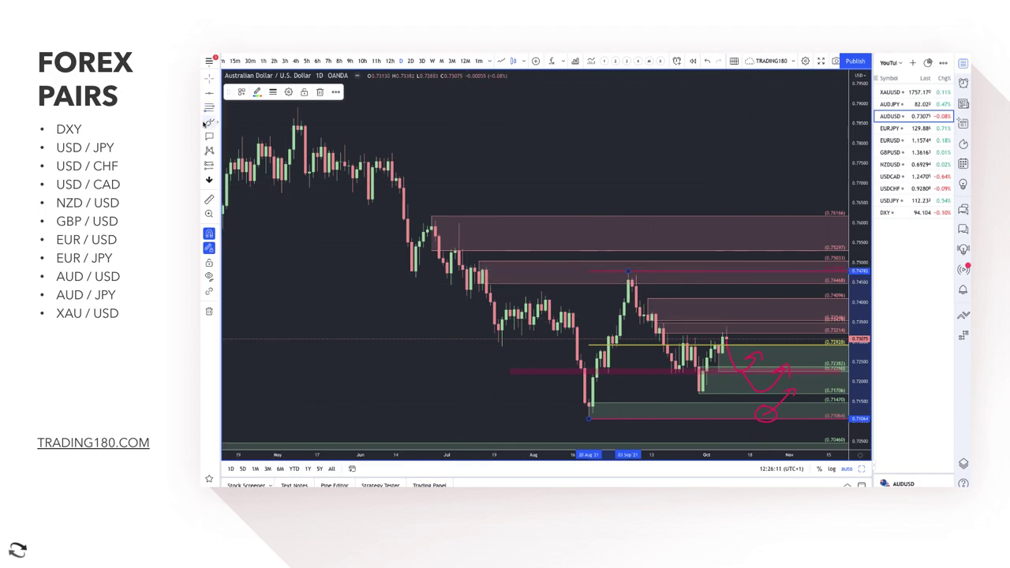
click(395, 276)
drag(604, 398, 591, 401)
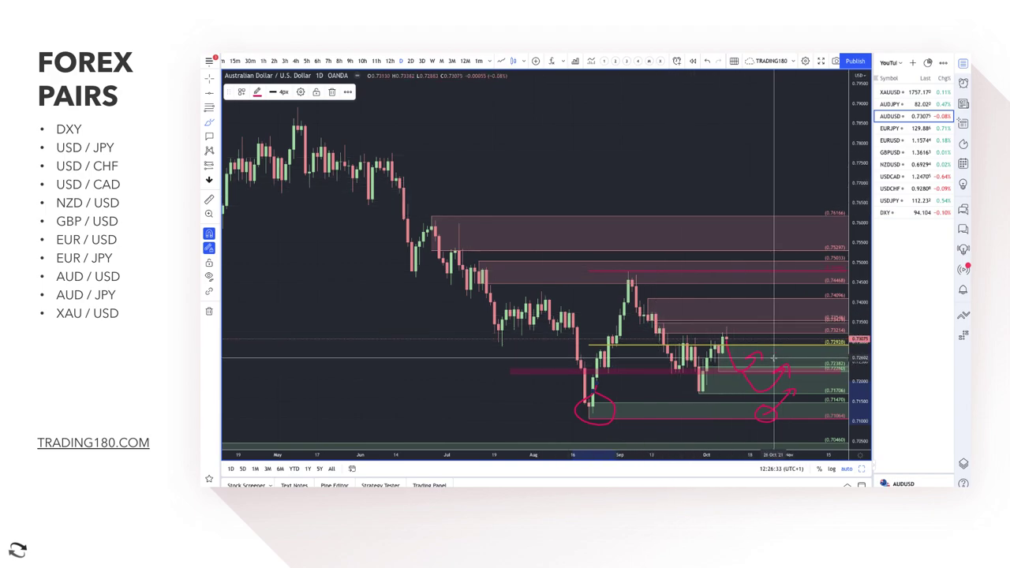
Step: Circle the supply zones just above the current price and brush a path falling from them into the demand zones
scroll(732, 339, up, 3)
mouse_move(699, 302)
mouse_down()
mouse_move(694, 314)
mouse_move(685, 295)
mouse_move(702, 281)
mouse_move(728, 332)
mouse_move(754, 341)
mouse_up()
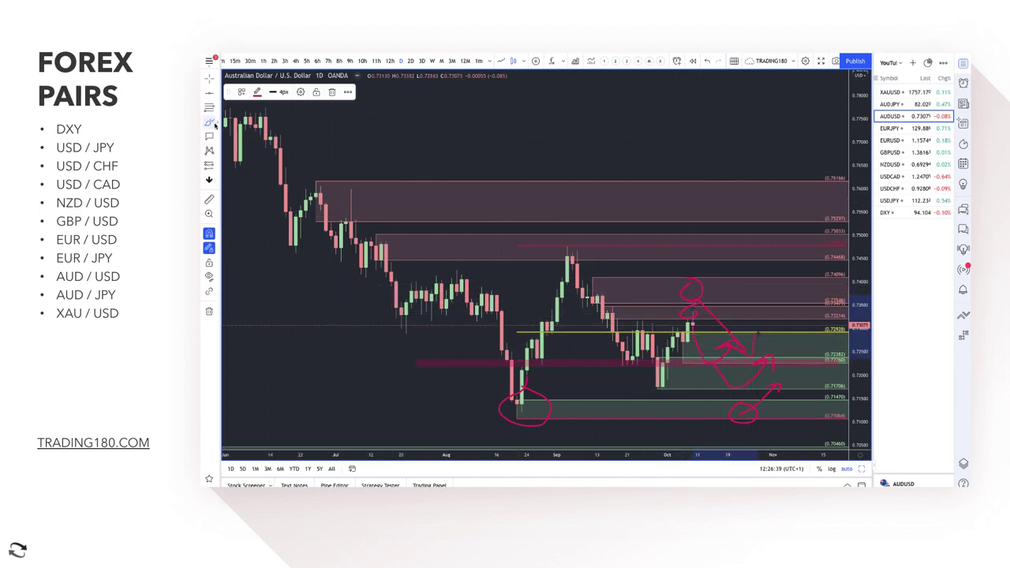
Step: Draw a thin rectangle from mid-July into November at the level just above the current price
click(214, 123)
click(244, 156)
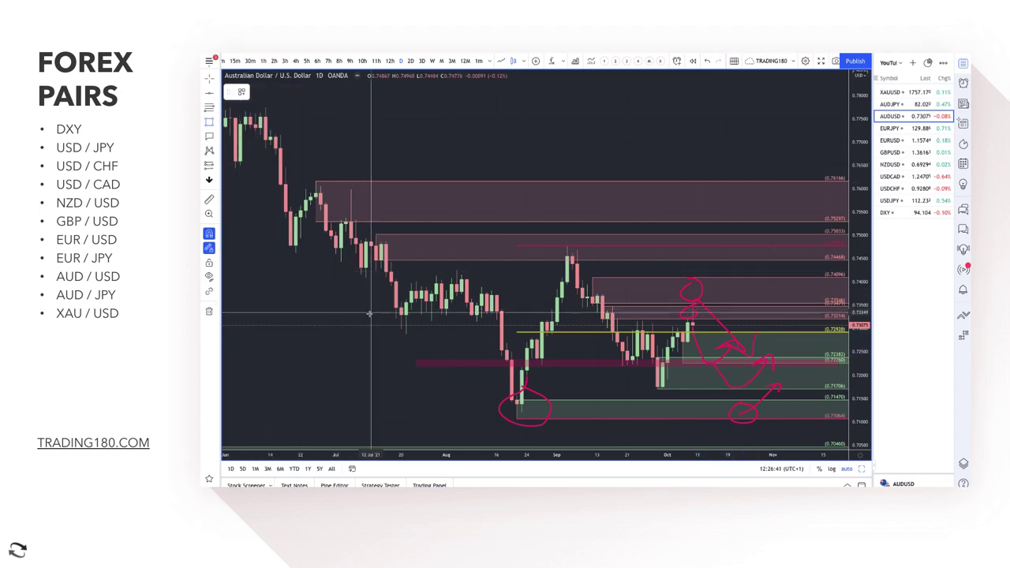
drag(364, 322, 772, 312)
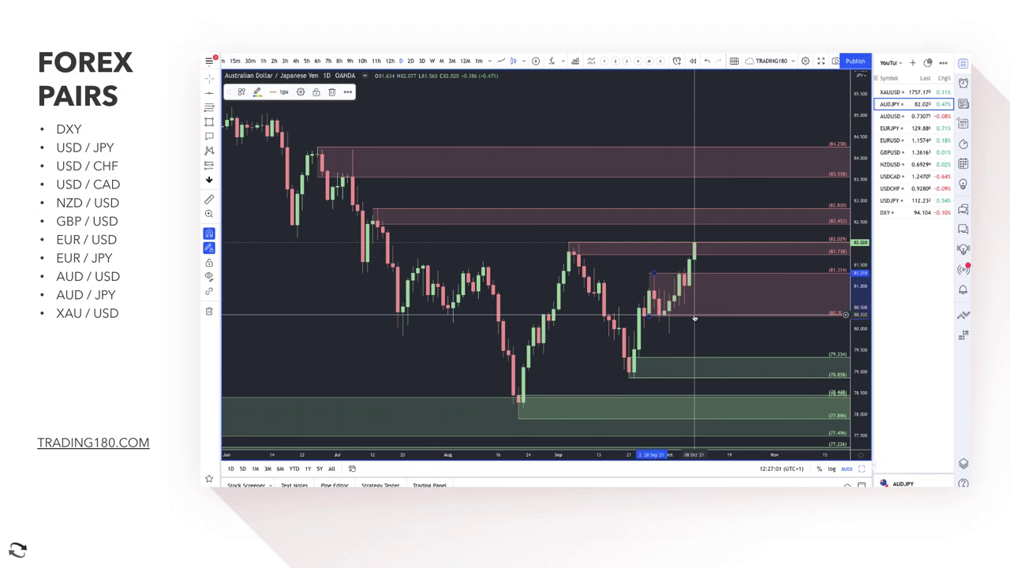
Step: Replace the supply zone topped at 81.314 with a Fib Retracement from 81.282 down to 79.902 using the 2. DEMAND template
key(Delete)
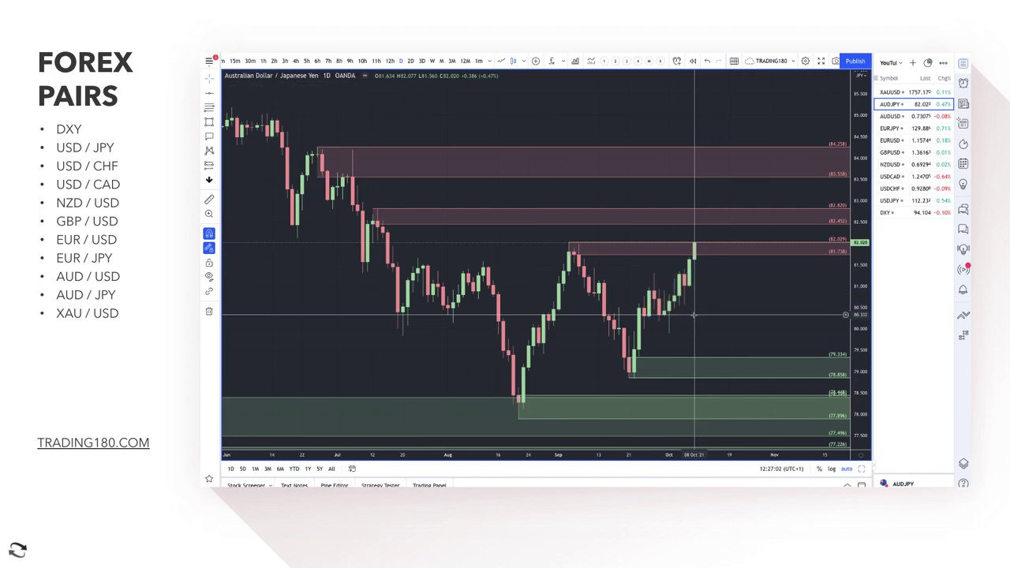
click(209, 107)
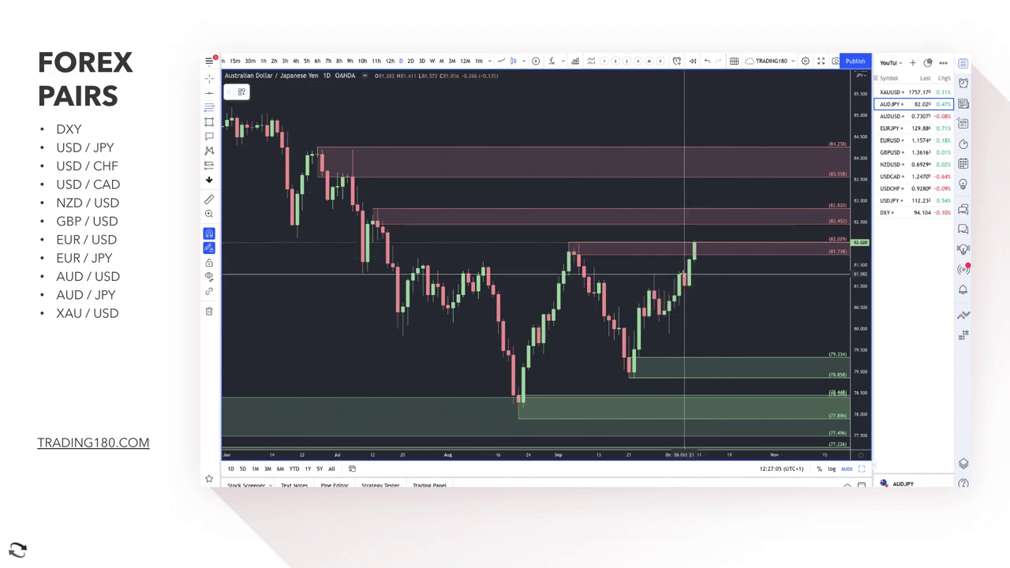
click(668, 333)
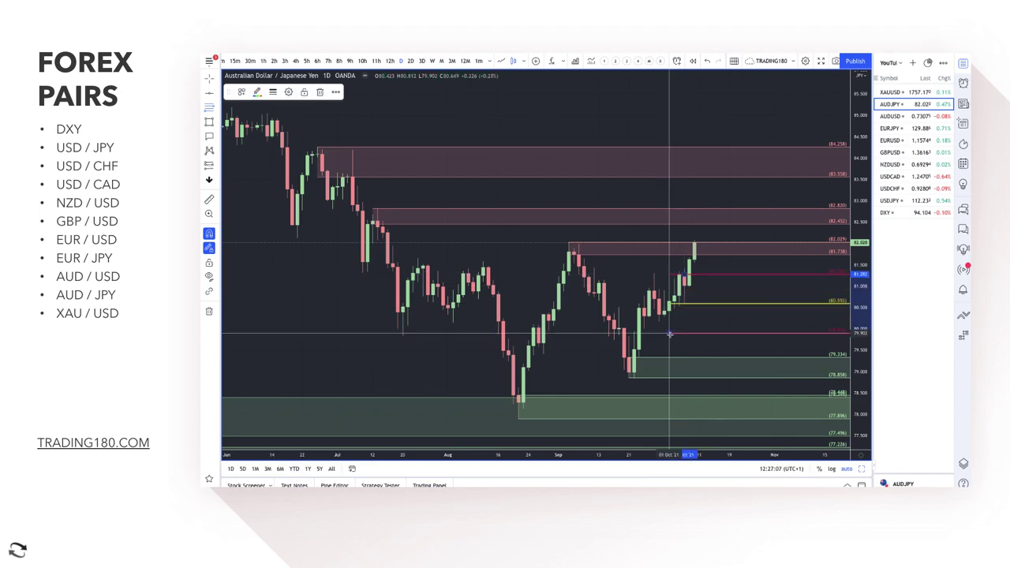
click(241, 93)
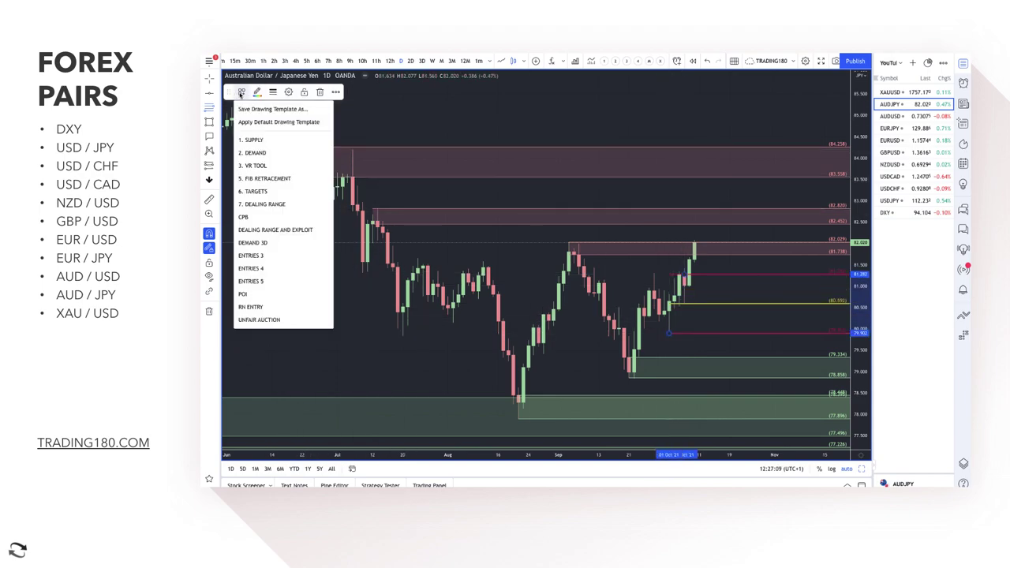
click(256, 153)
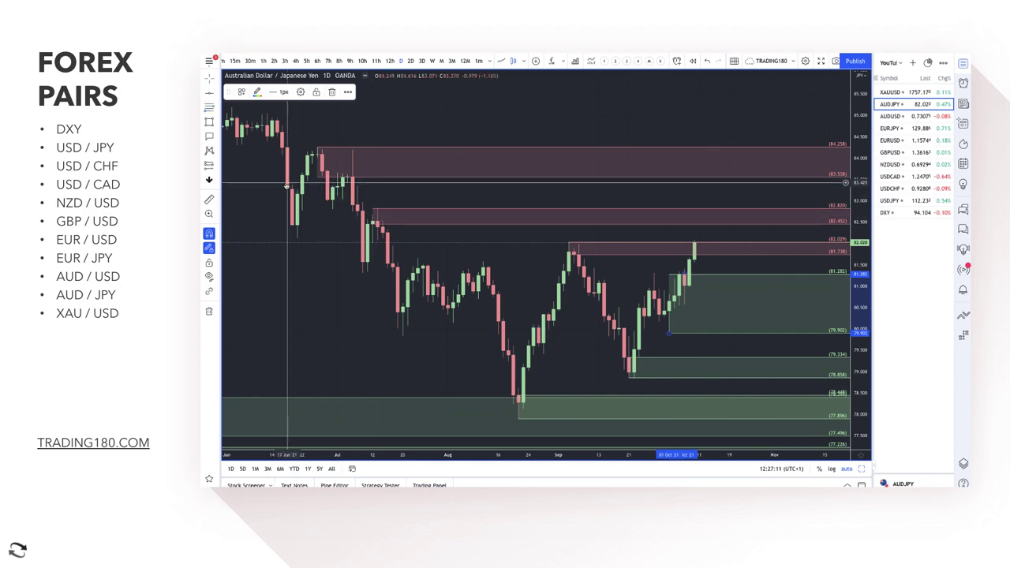
Step: Circle the current price at the 82.029–81.738 supply zone and brush an arrow falling to the top of the new demand zone
click(218, 123)
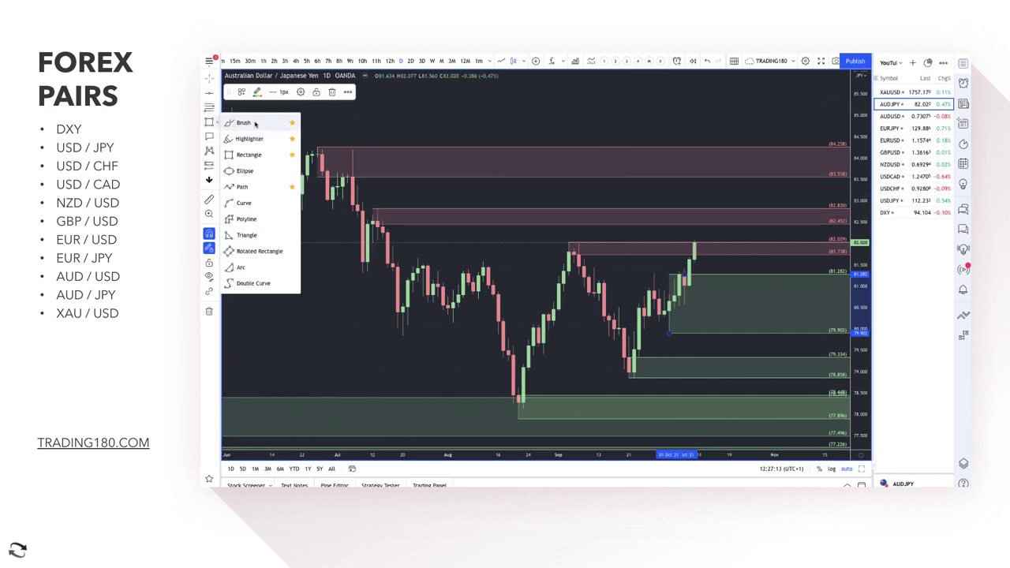
click(255, 123)
mouse_move(689, 247)
mouse_down()
mouse_move(701, 235)
mouse_move(729, 274)
mouse_move(736, 260)
mouse_up()
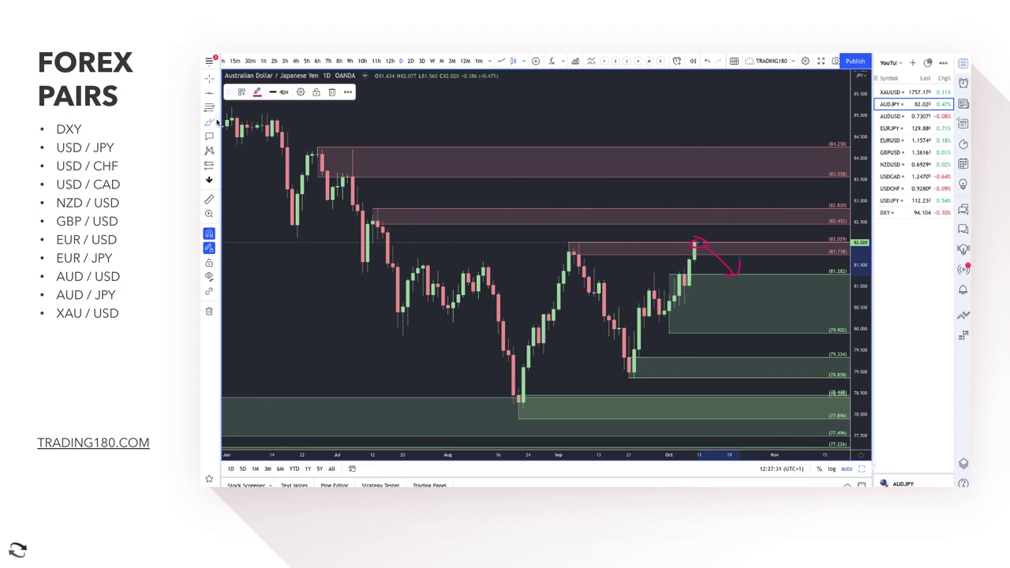
Step: Draw a thin rectangle from 19 July to 9 November between about 80.257 and 80.014
click(216, 121)
click(245, 154)
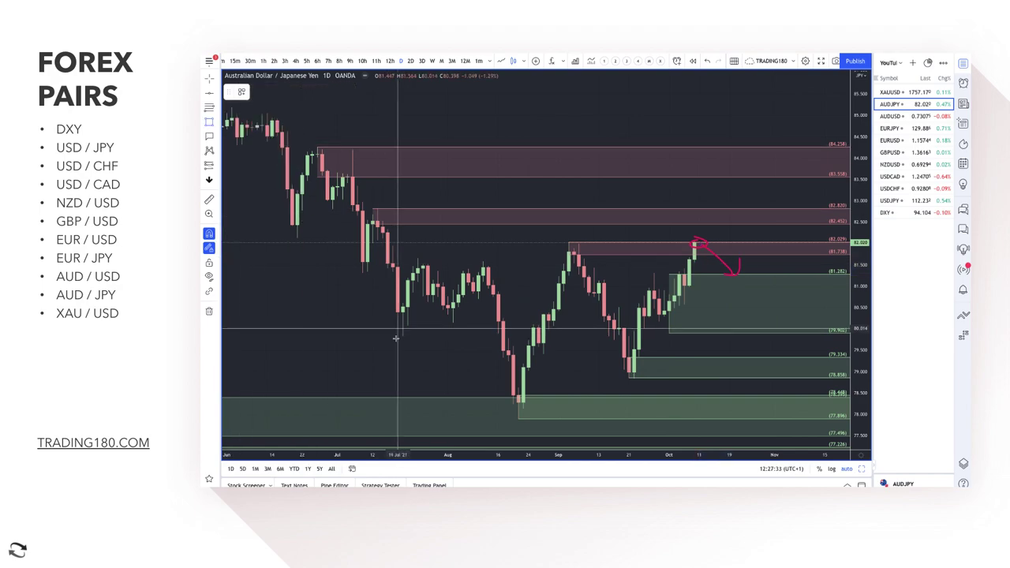
mouse_move(398, 327)
mouse_down()
mouse_move(744, 293)
mouse_move(804, 319)
mouse_up()
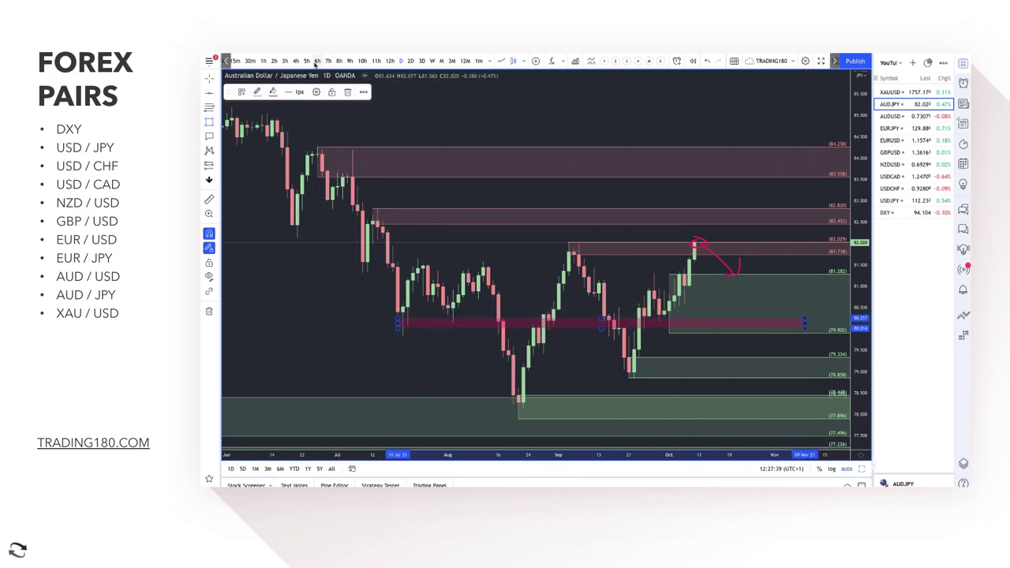
Step: Switch AUD/JPY to the 4-hour timeframe and brush a path falling from the supply zone into the pink rectangle and rising again
click(295, 61)
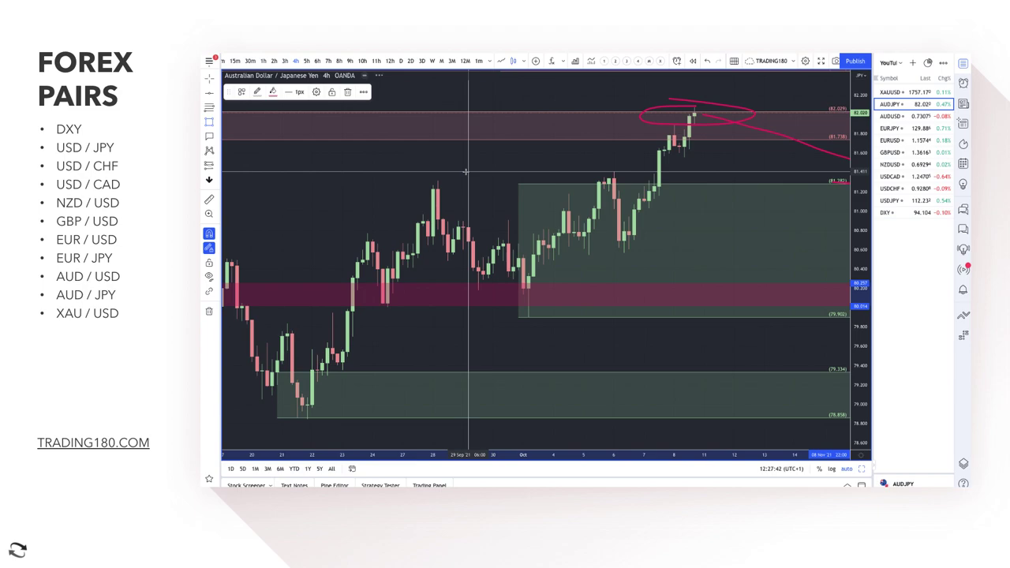
scroll(466, 169, down, 3)
scroll(466, 171, down, 2)
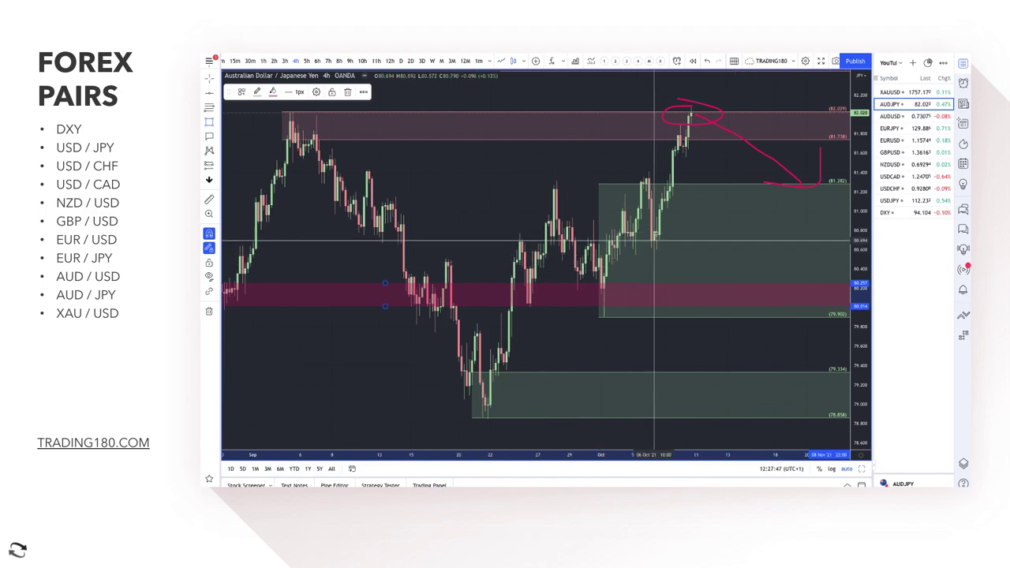
scroll(620, 278, down, 3)
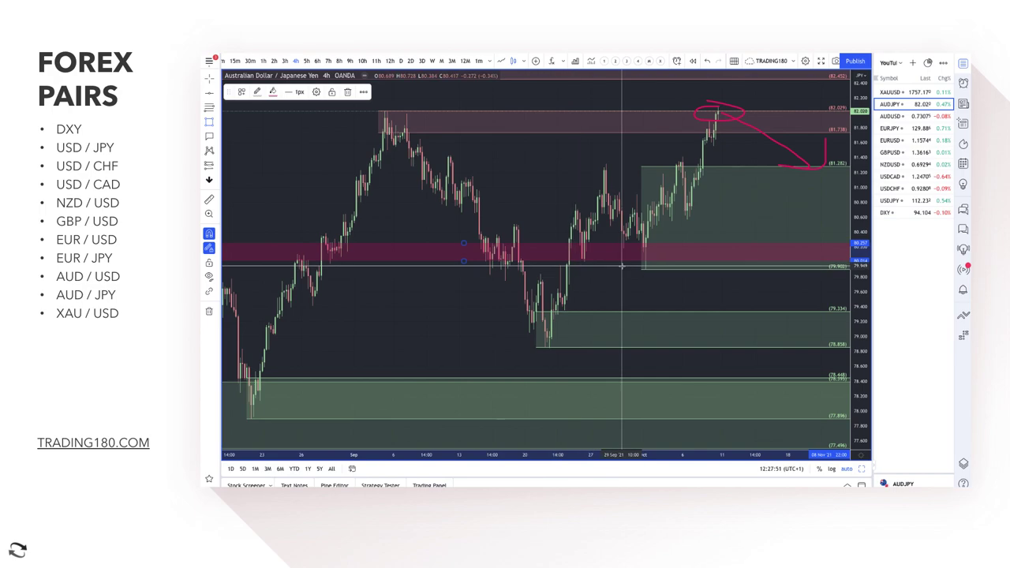
scroll(621, 260, down, 5)
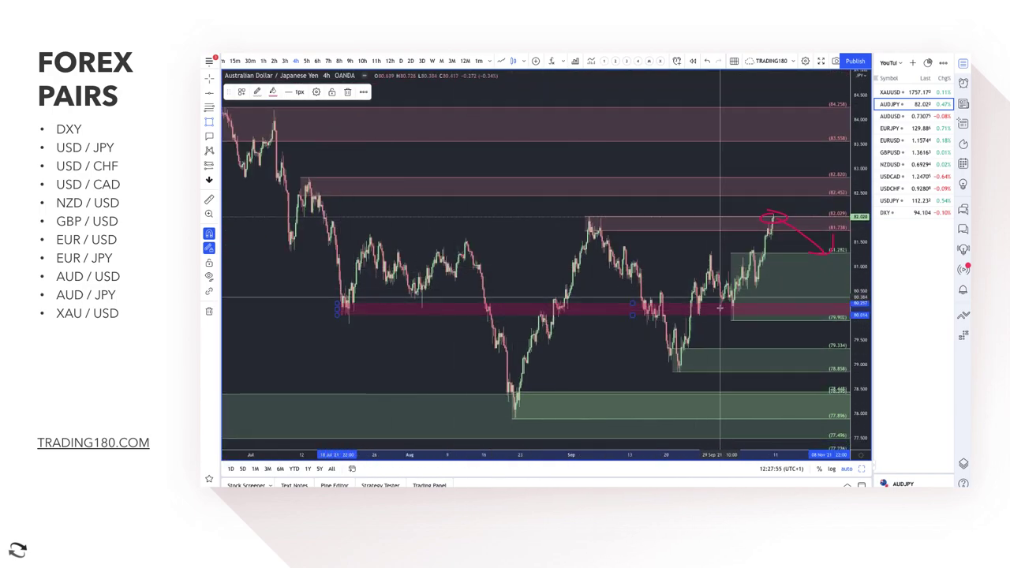
drag(765, 205, 553, 194)
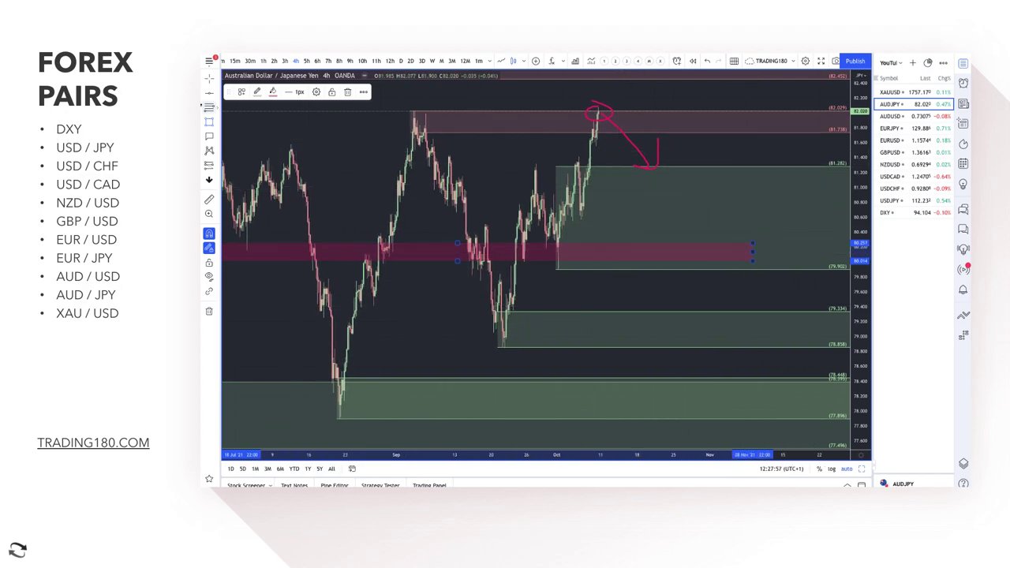
click(216, 123)
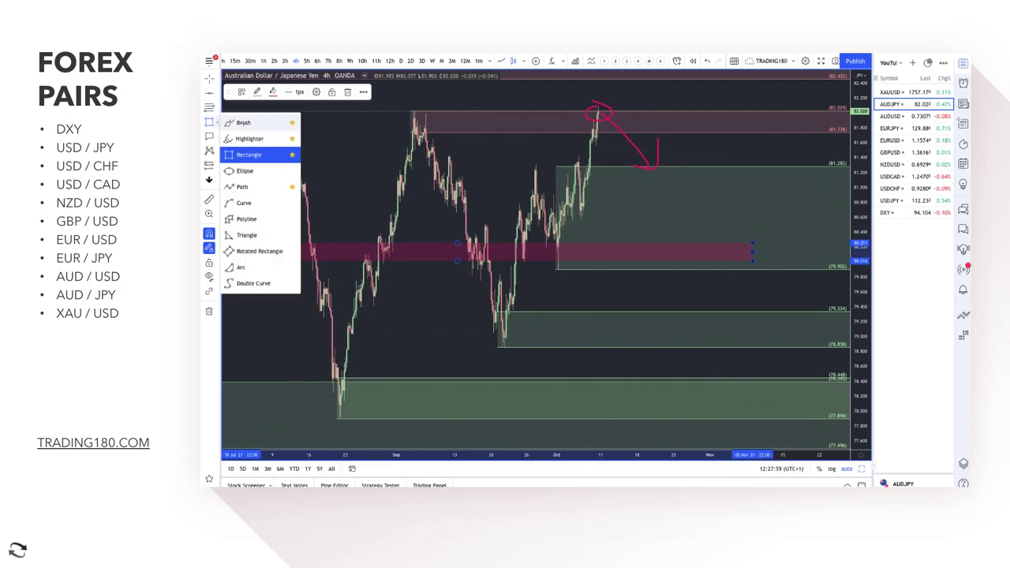
click(244, 124)
mouse_move(606, 127)
mouse_down()
mouse_move(660, 252)
mouse_move(718, 204)
mouse_move(723, 217)
mouse_up()
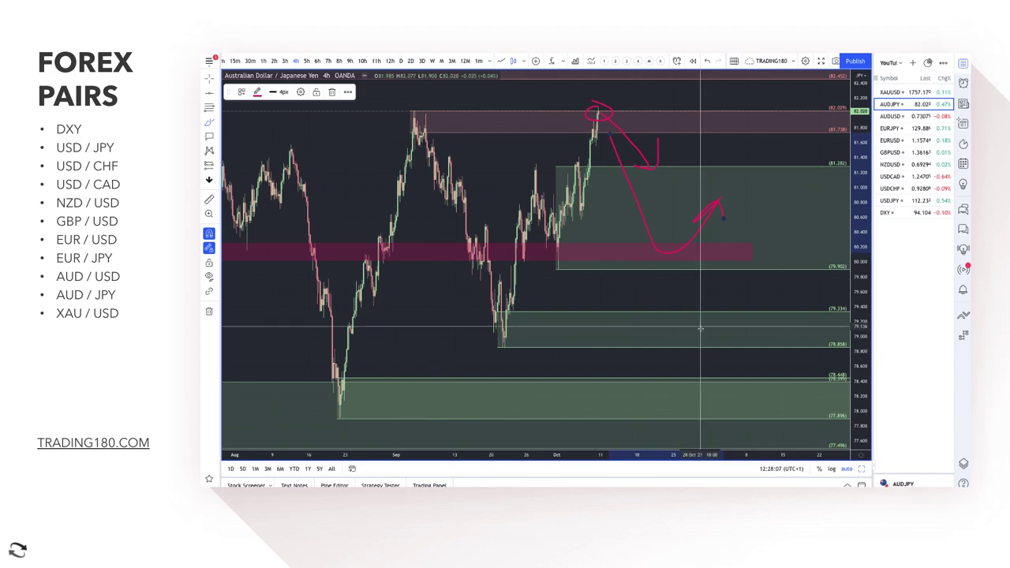
Step: Show the XAU/USD daily chart and brush an arrow from the nearest supply zone to 1703.120 and another along September's decline
click(295, 470)
scroll(584, 290, up, 5)
scroll(584, 290, down, 4)
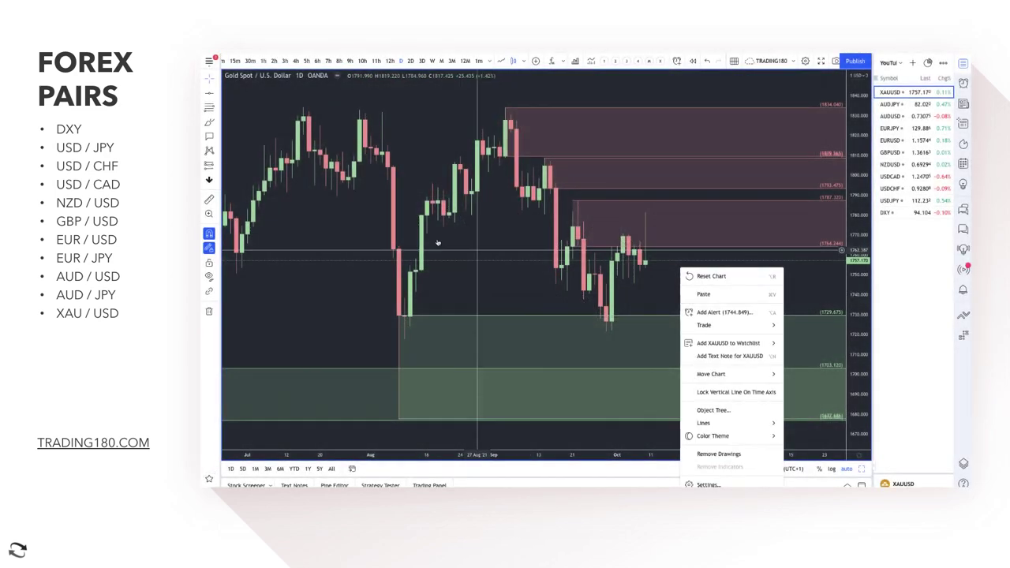
click(209, 122)
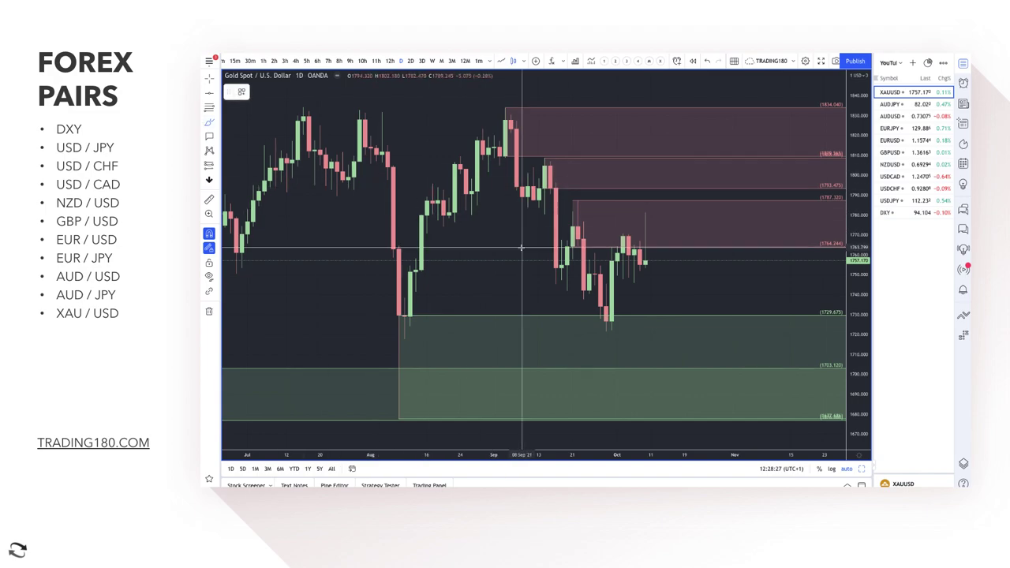
scroll(567, 306, down, 5)
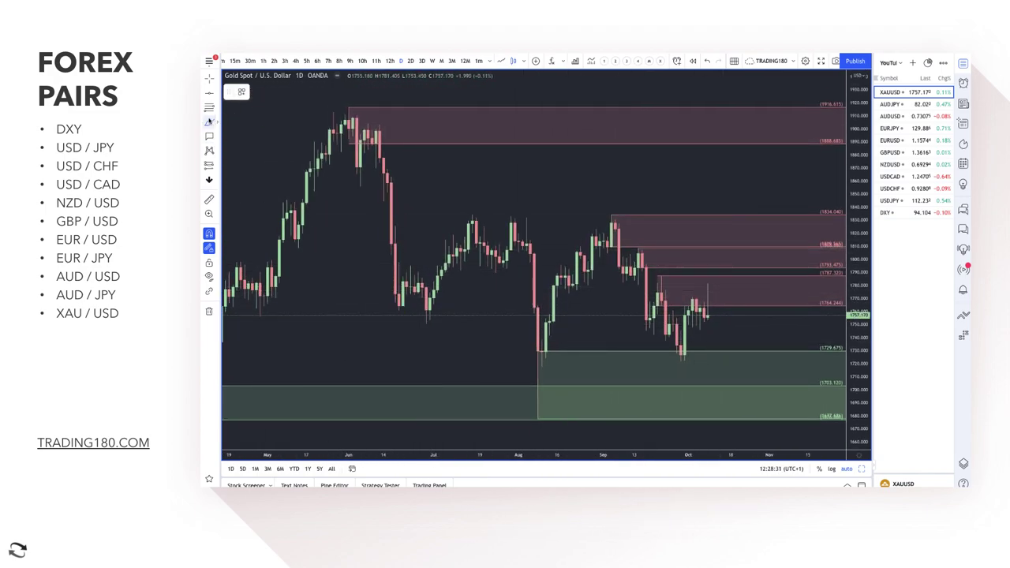
click(208, 107)
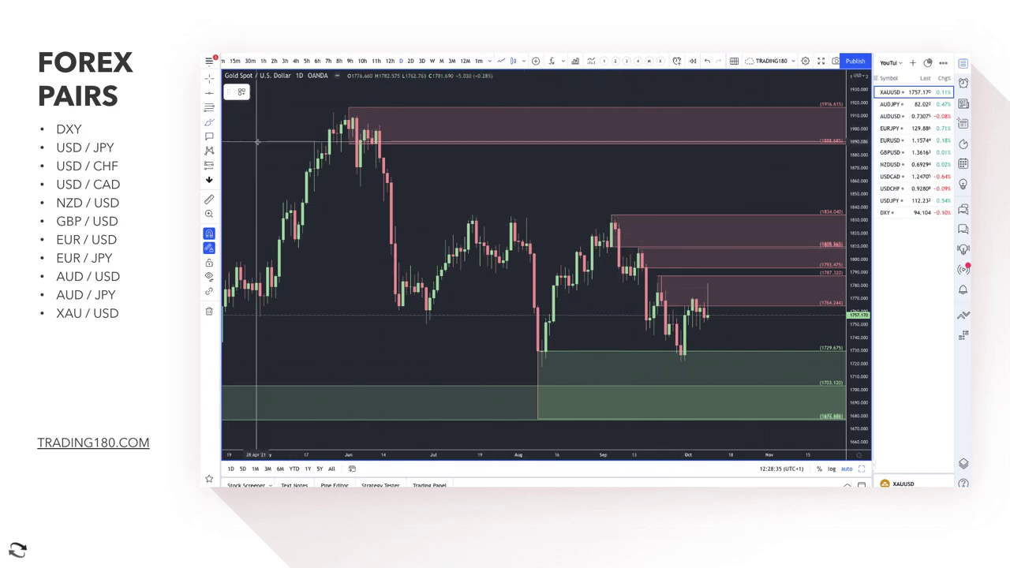
mouse_move(716, 298)
mouse_down()
mouse_move(739, 385)
mouse_move(746, 360)
mouse_up()
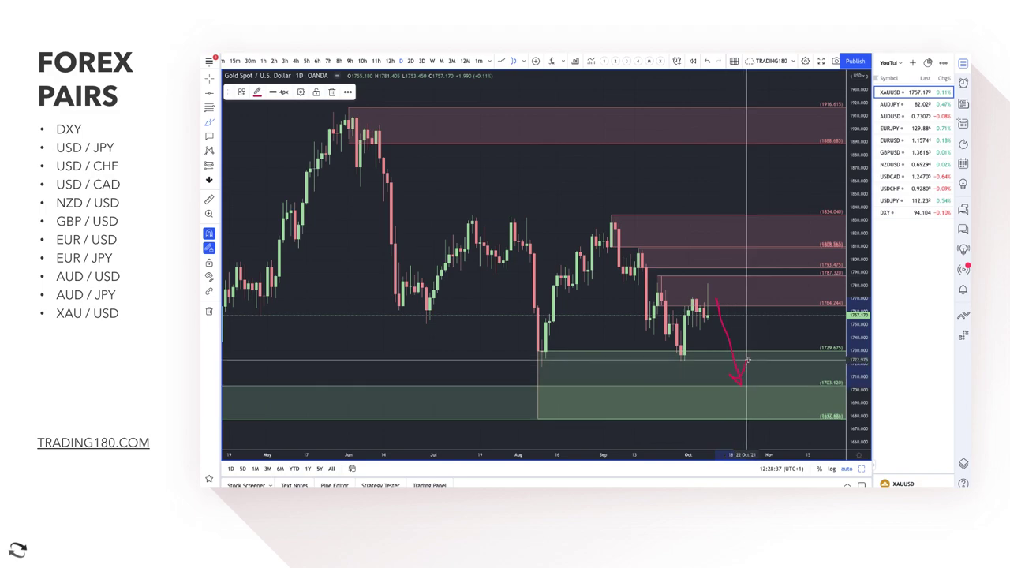
mouse_move(609, 232)
mouse_down()
mouse_move(668, 354)
mouse_move(660, 340)
mouse_up()
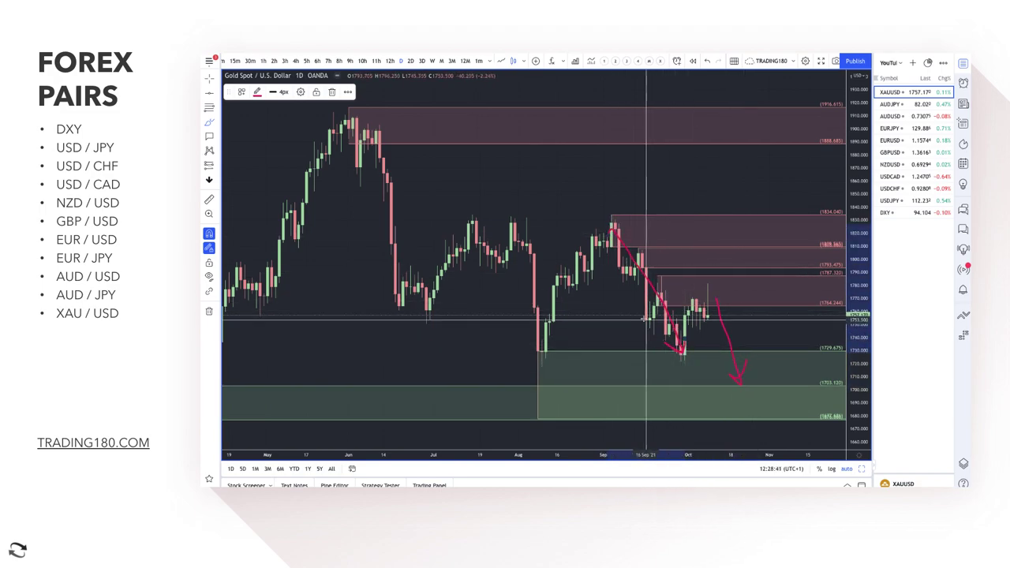
Step: Circle the March lows and two further points along the 1675.888 demand base, and brush a rebound arrow from the last one
scroll(720, 402, down, 5)
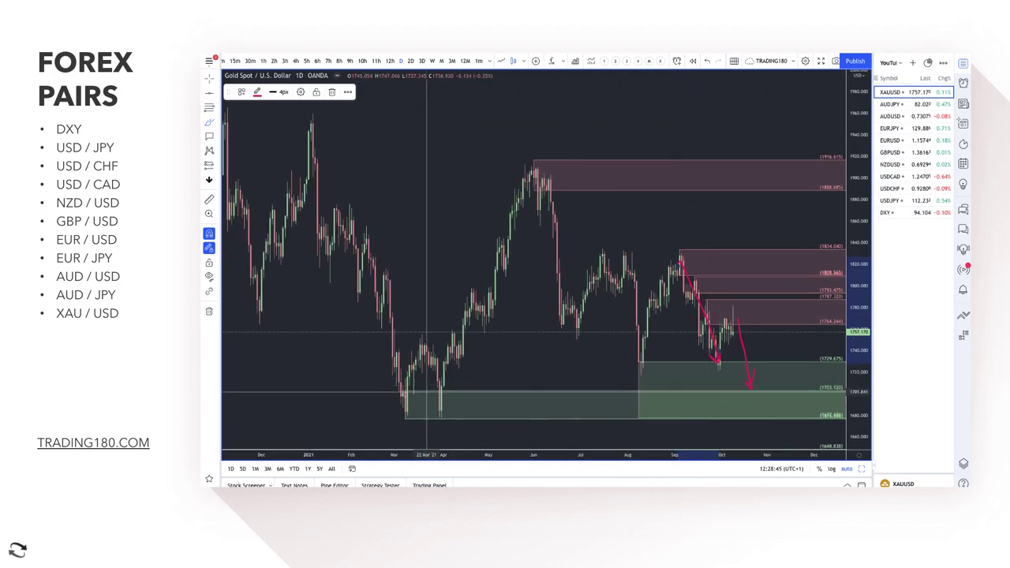
drag(403, 410, 397, 425)
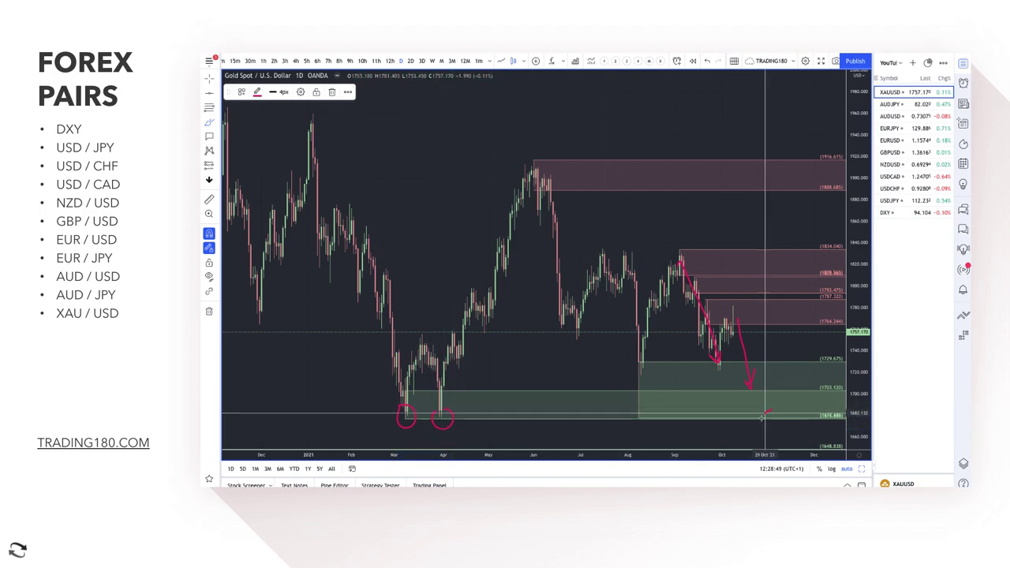
drag(656, 406, 653, 416)
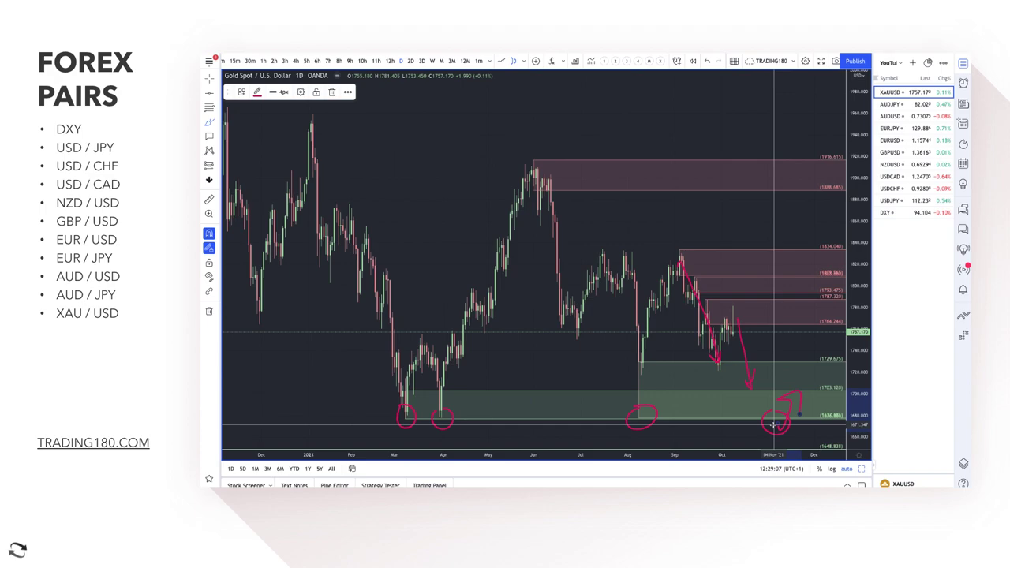
Step: Circle the latest reaction in the 1787.320–1764.244 supply zone and brush an arrow rising from the current price towards the highest September supply zone
click(210, 124)
scroll(747, 344, up, 5)
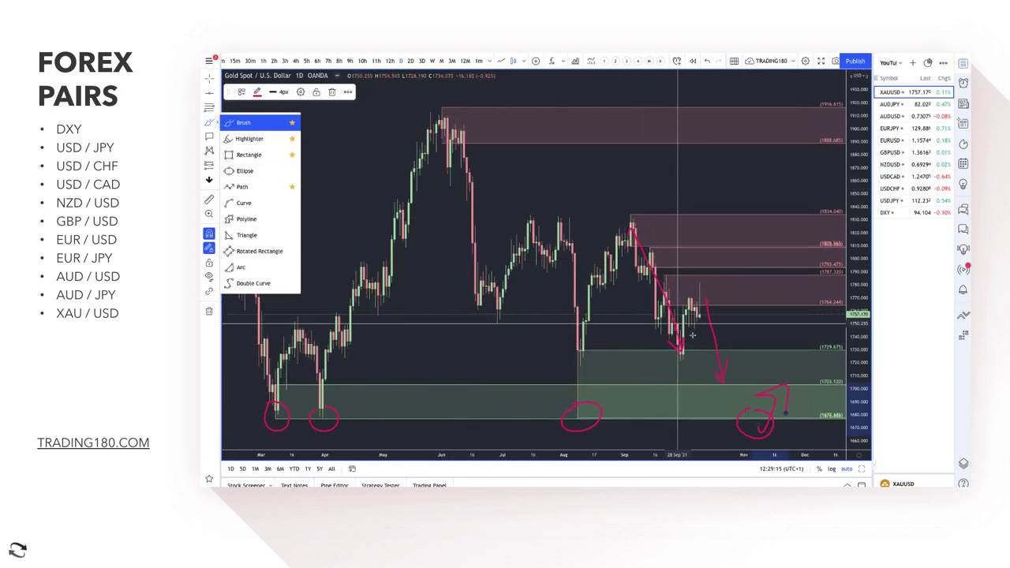
drag(698, 289, 705, 287)
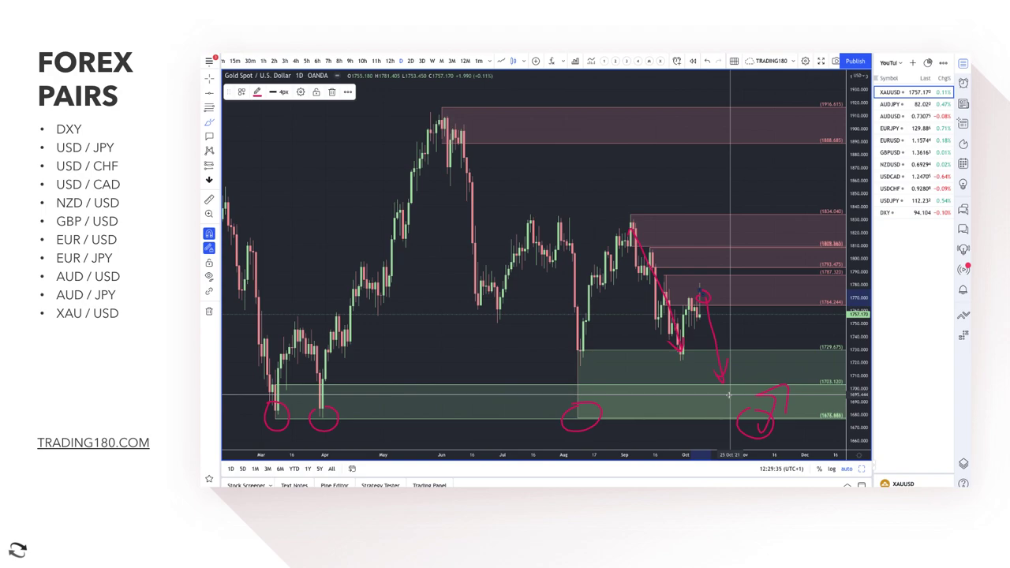
drag(721, 380, 725, 249)
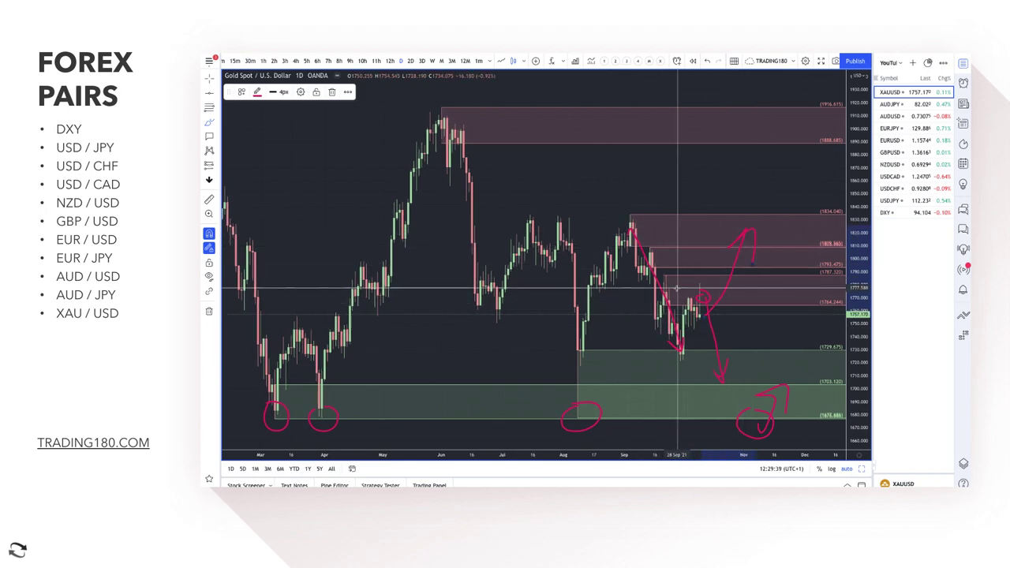
Step: Delete all the brush drawings on the gold chart through the object tree
scroll(676, 289, up, 3)
scroll(676, 288, up, 2)
click(963, 463)
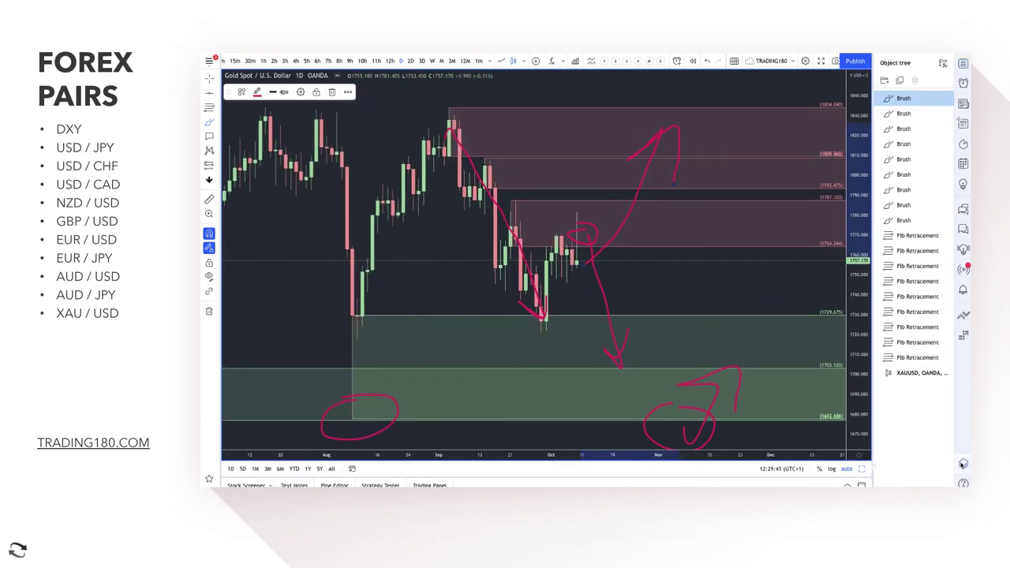
click(946, 97)
click(947, 98)
click(946, 97)
click(947, 98)
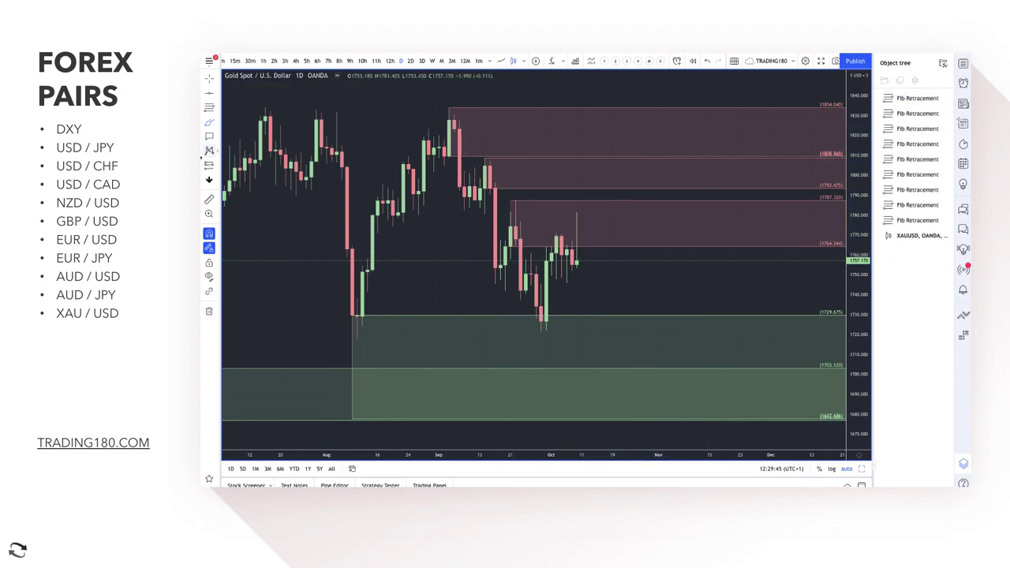
Step: Mark a demand zone at the late-September low with a Fib Retracement from 1734.075 down to 1721.710
click(209, 121)
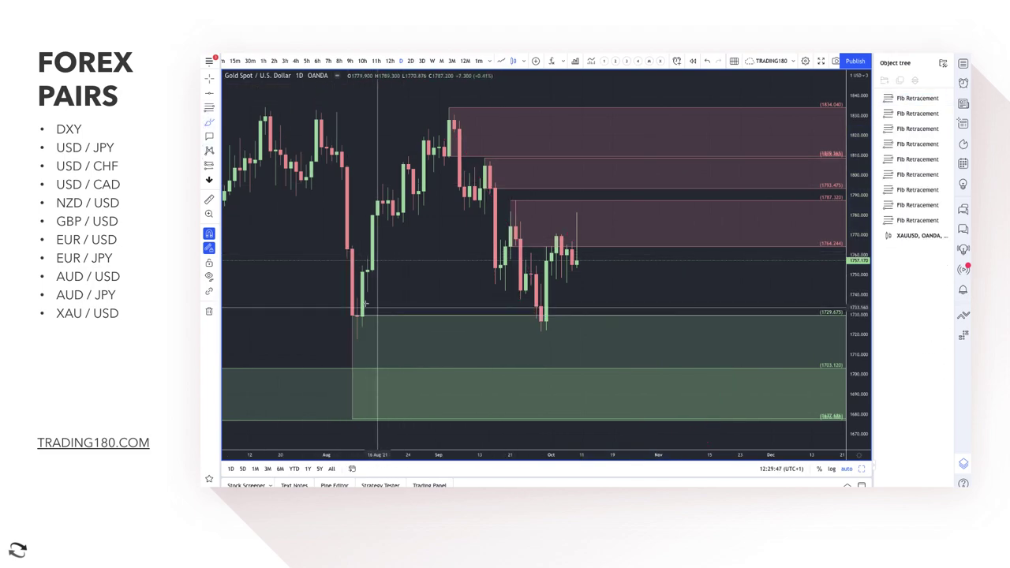
click(209, 108)
click(542, 305)
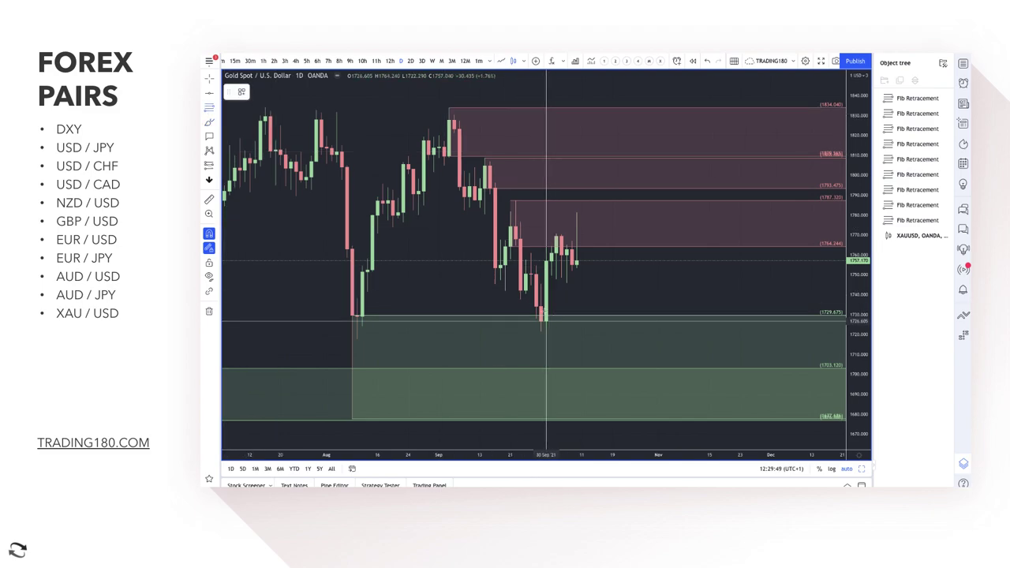
click(539, 332)
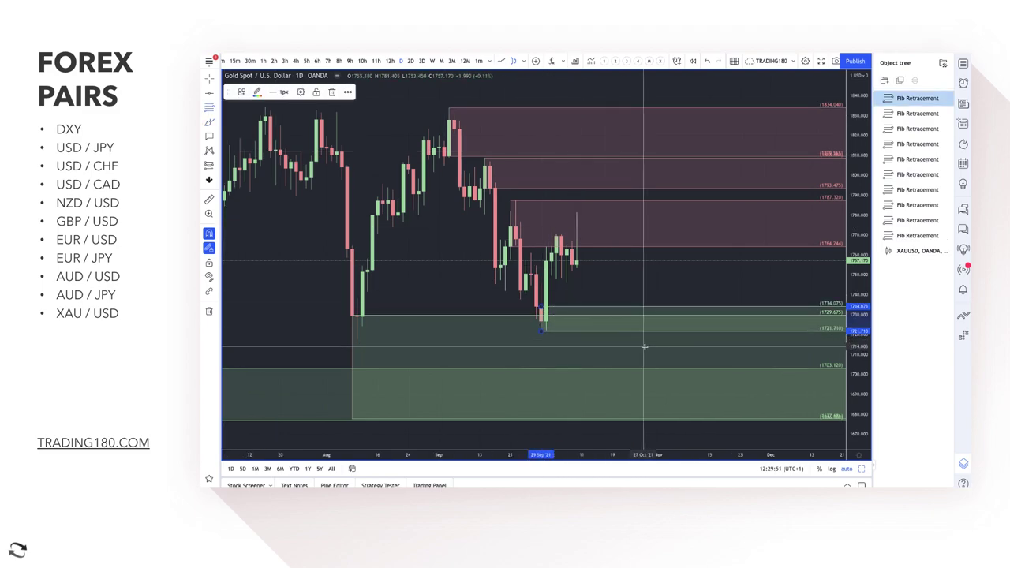
Step: Draw a thin rectangle from 12 April to early December between about 1727.500 and 1720.596
scroll(541, 340, down, 5)
scroll(543, 347, down, 2)
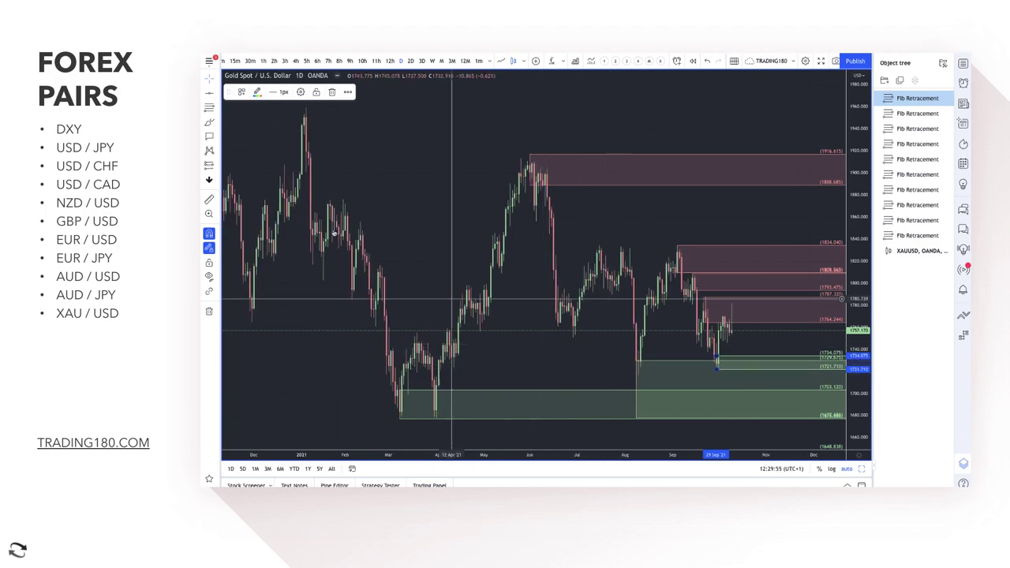
click(217, 122)
click(248, 155)
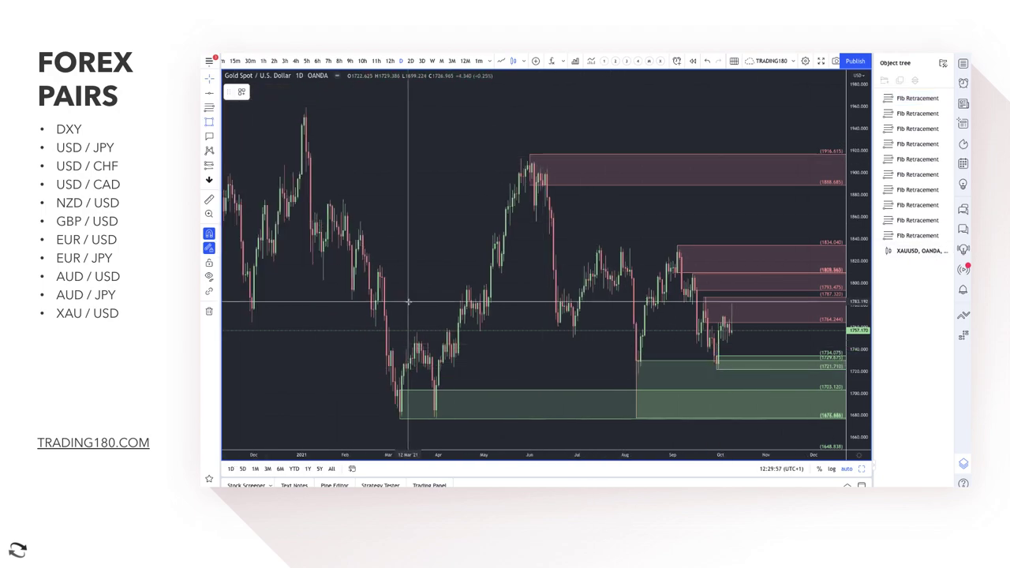
mouse_move(451, 366)
mouse_down()
mouse_move(750, 377)
mouse_move(813, 369)
mouse_up()
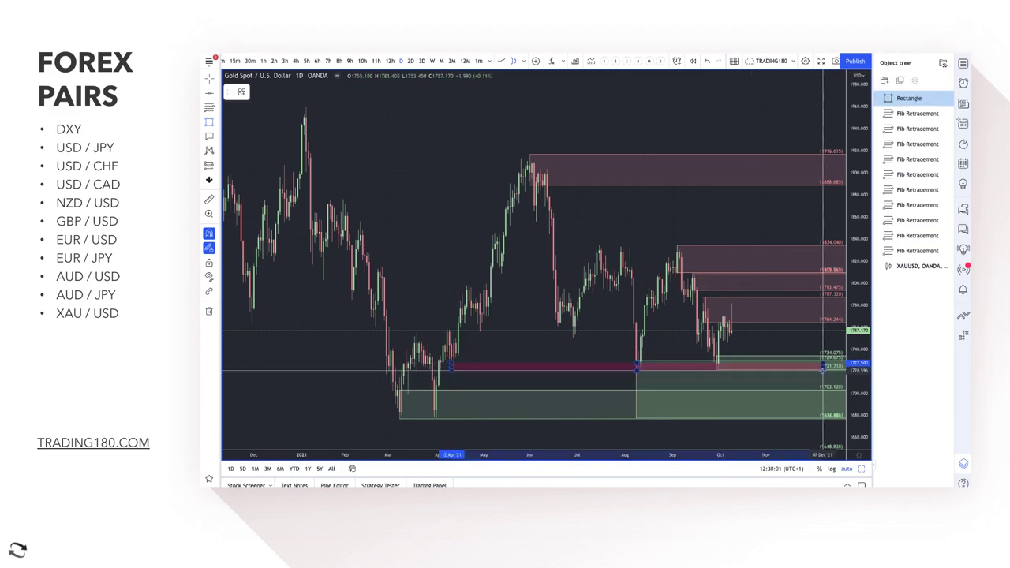
Step: Brush a path falling from the current gold price into the pink rectangle and curving back up towards the supply zone
scroll(504, 428, up, 2)
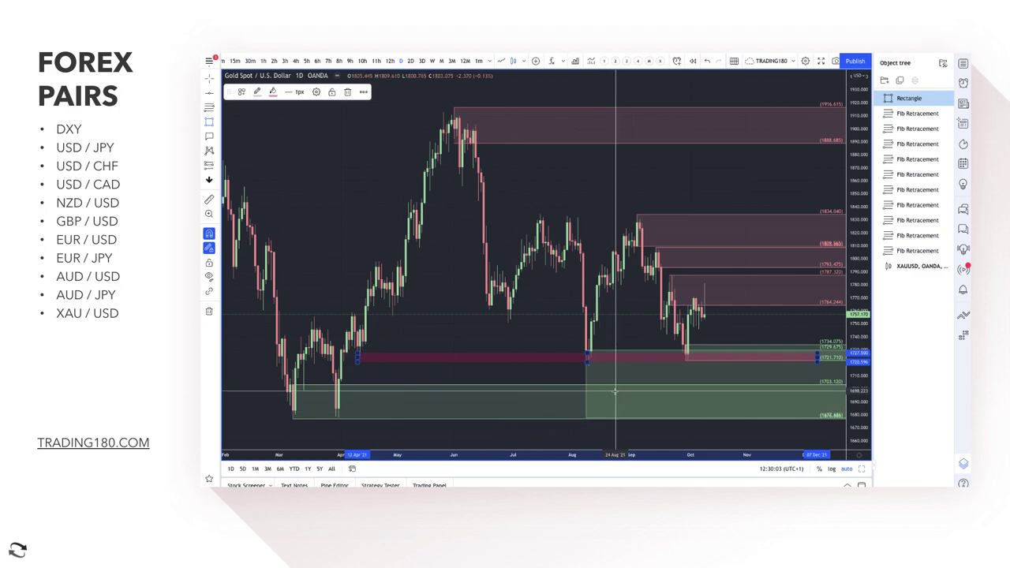
click(218, 121)
click(243, 122)
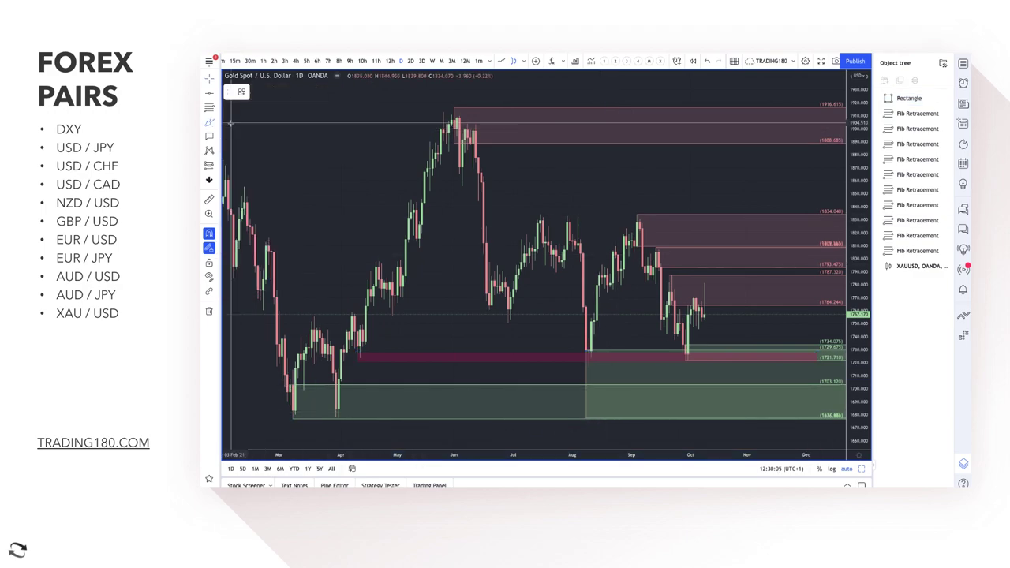
mouse_move(702, 314)
mouse_down()
mouse_move(721, 355)
mouse_move(753, 325)
mouse_move(771, 332)
mouse_up()
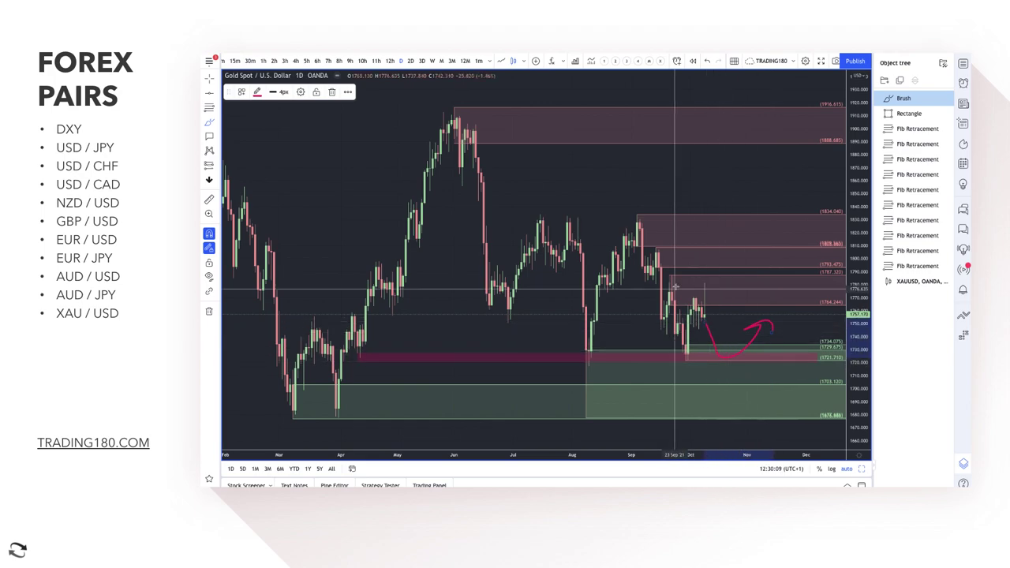
scroll(704, 347, down, 2)
scroll(698, 345, up, 2)
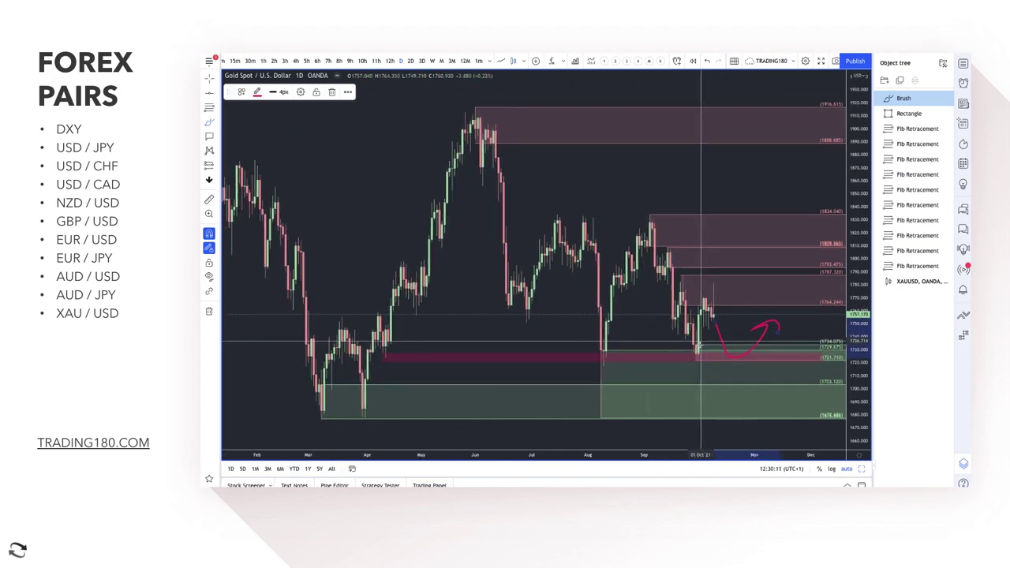